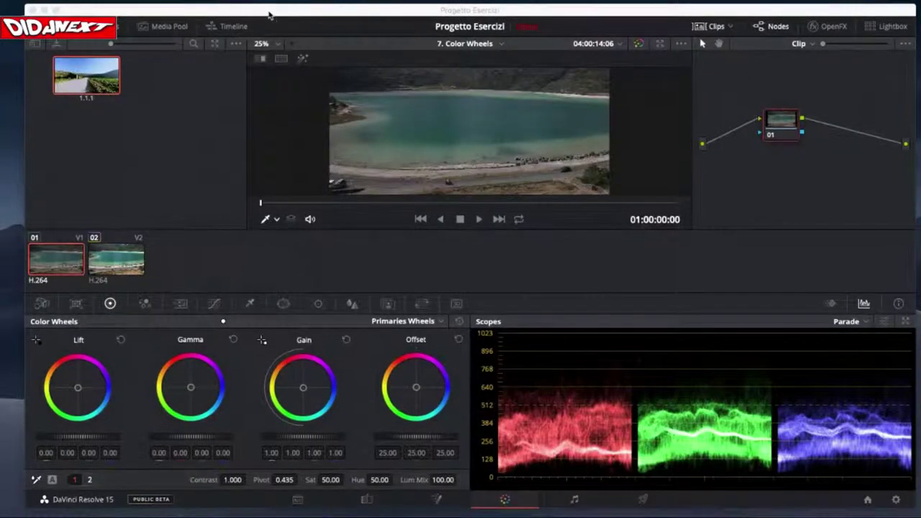
Step: Reposition and enlarge the application window, and extend the video track area on the Edit page to show both tracks
{"action": "left_click_drag", "start_coordinate": [267, 15], "coordinate": [259, 10]}
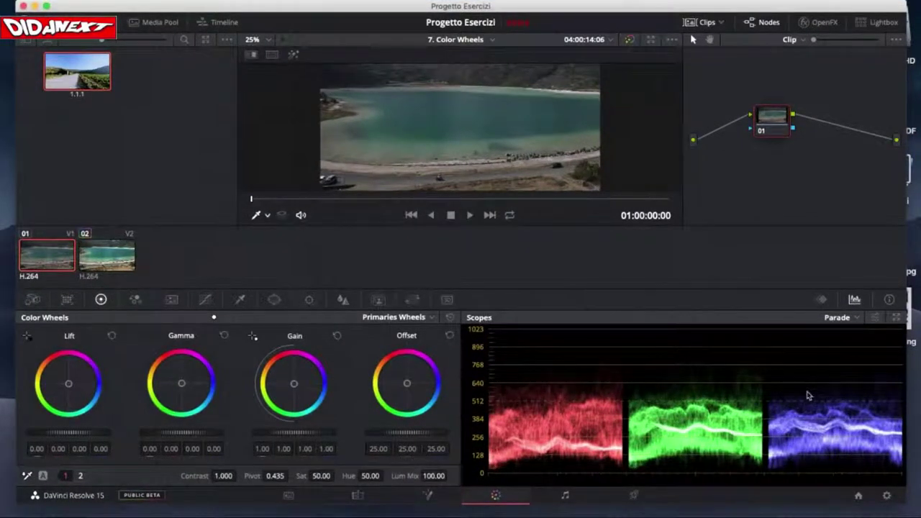
{"action": "left_click_drag", "start_coordinate": [904, 502], "coordinate": [911, 508]}
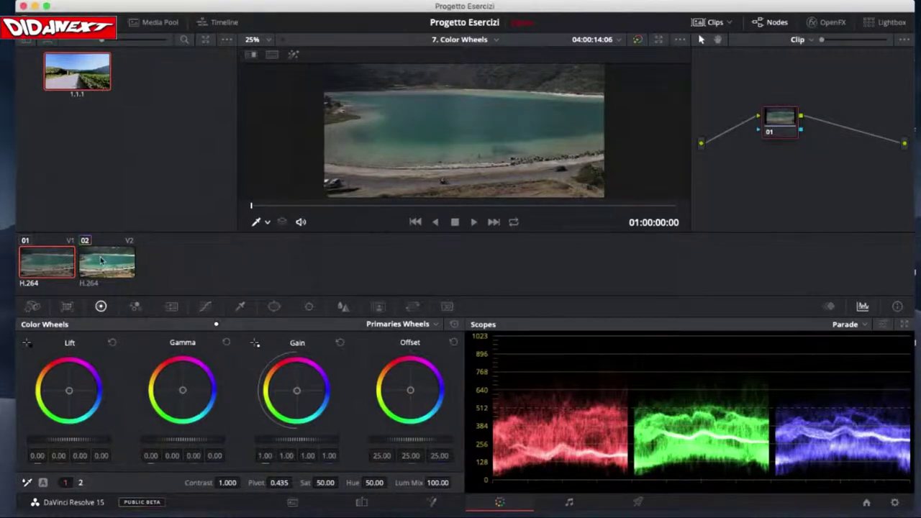
{"action": "left_click", "coordinate": [361, 501]}
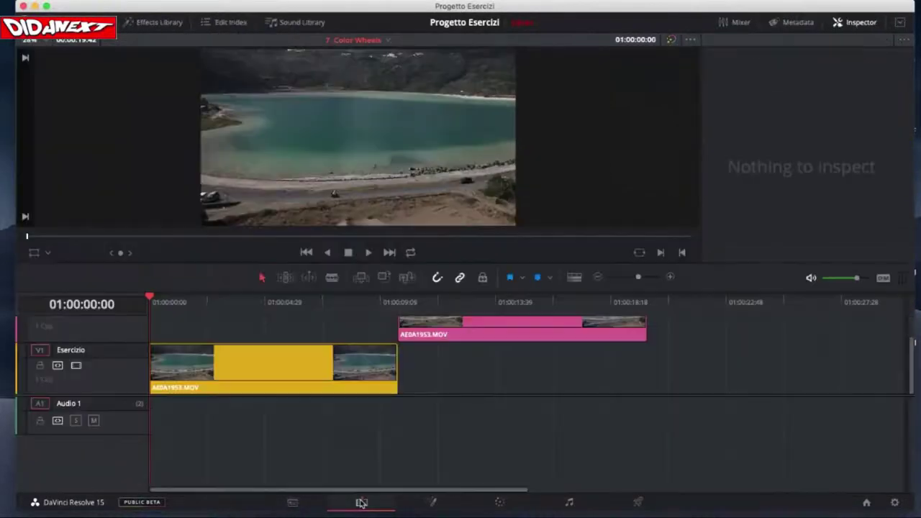
{"action": "scroll", "coordinate": [498, 401], "scroll_direction": "up", "scroll_amount": 1}
{"action": "scroll", "coordinate": [497, 401], "scroll_direction": "down", "scroll_amount": 1}
{"action": "left_click_drag", "start_coordinate": [899, 395], "coordinate": [897, 431]}
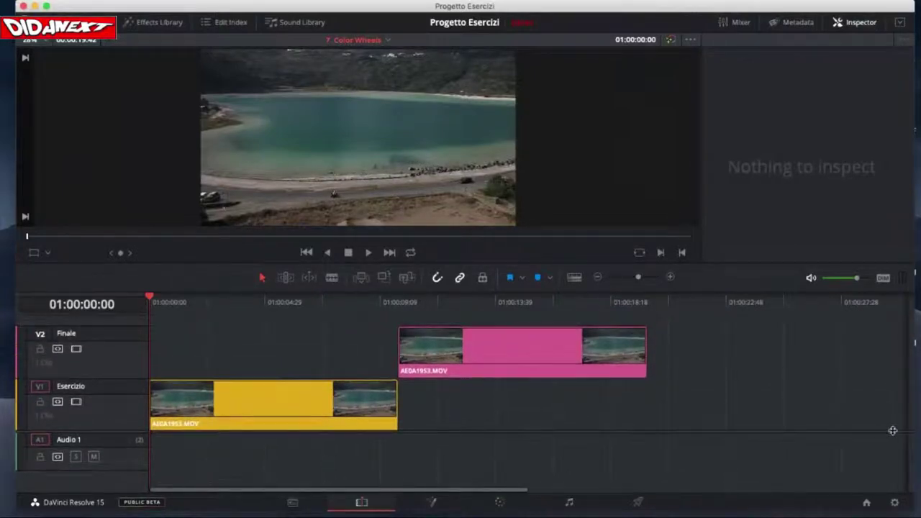
Step: Compare the ungraded clip on the Esercizio track with the graded clip on the Finale track by scrubbing through the timeline
{"action": "left_click", "coordinate": [199, 302]}
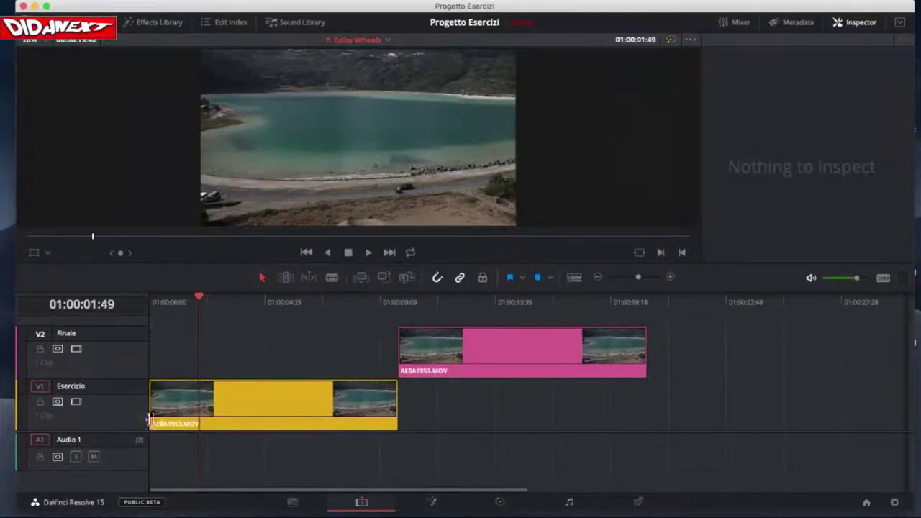
{"action": "scroll", "coordinate": [209, 313], "scroll_direction": "right", "scroll_amount": 1}
{"action": "left_click_drag", "start_coordinate": [191, 297], "coordinate": [238, 307]}
{"action": "left_click", "coordinate": [206, 301]}
{"action": "scroll", "coordinate": [278, 333], "scroll_direction": "left", "scroll_amount": 1}
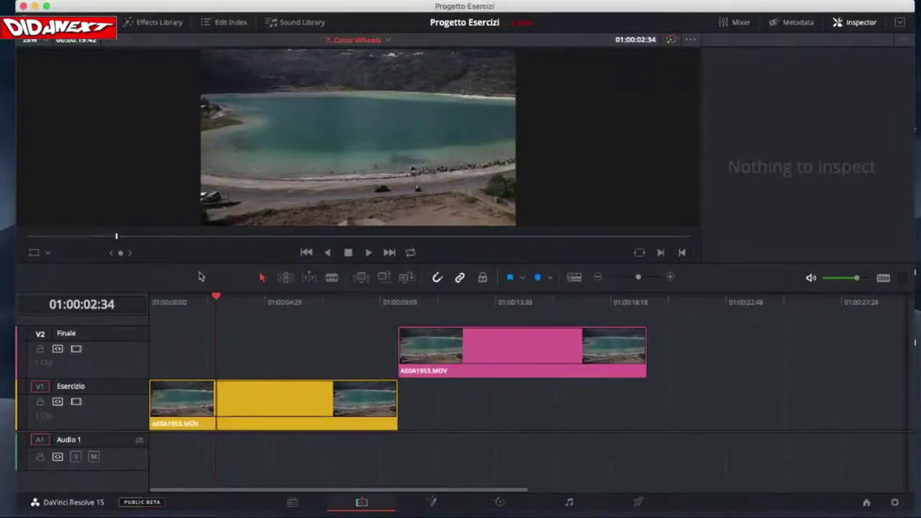
{"action": "left_click_drag", "start_coordinate": [216, 297], "coordinate": [512, 319]}
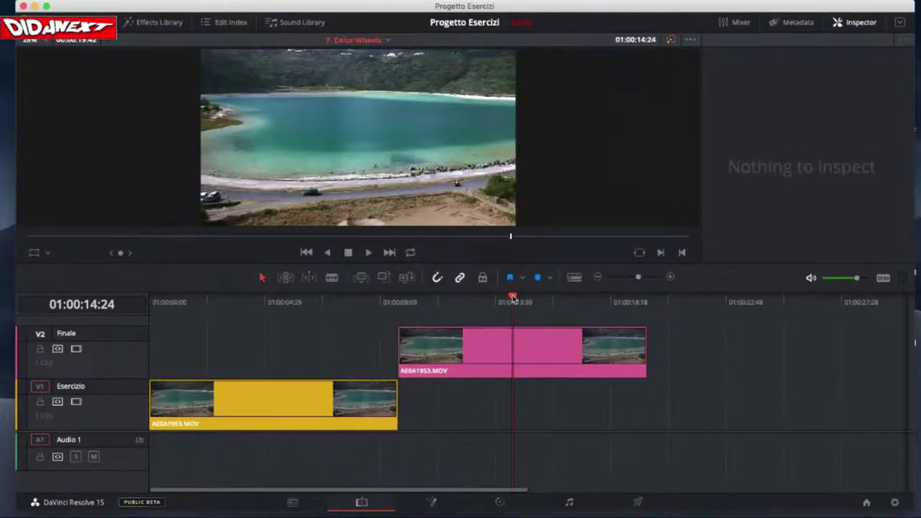
{"action": "left_click_drag", "start_coordinate": [513, 297], "coordinate": [259, 302]}
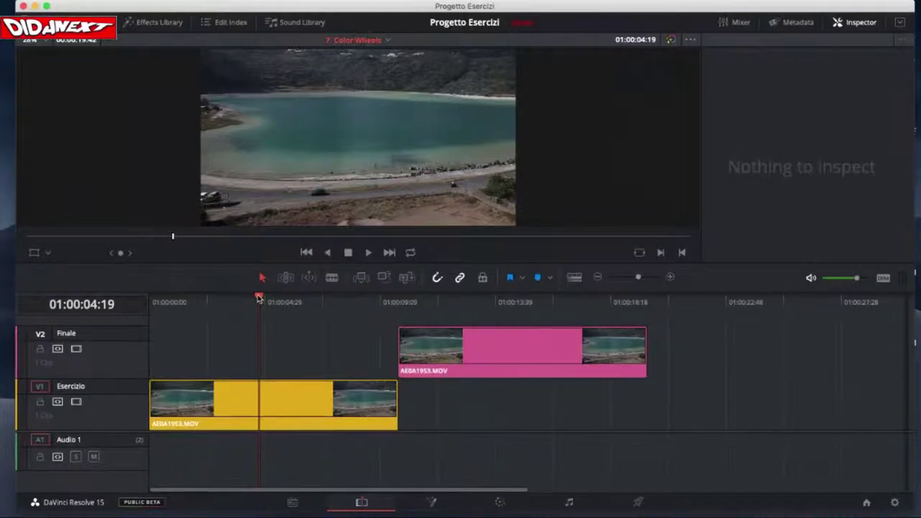
{"action": "left_click_drag", "start_coordinate": [259, 298], "coordinate": [504, 335]}
{"action": "left_click", "coordinate": [504, 337]}
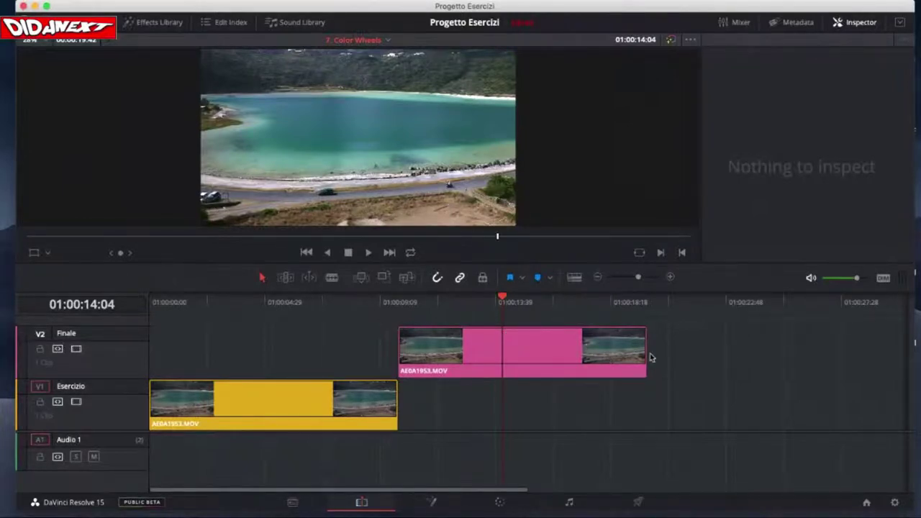
{"action": "left_click", "coordinate": [680, 368]}
{"action": "left_click", "coordinate": [394, 427]}
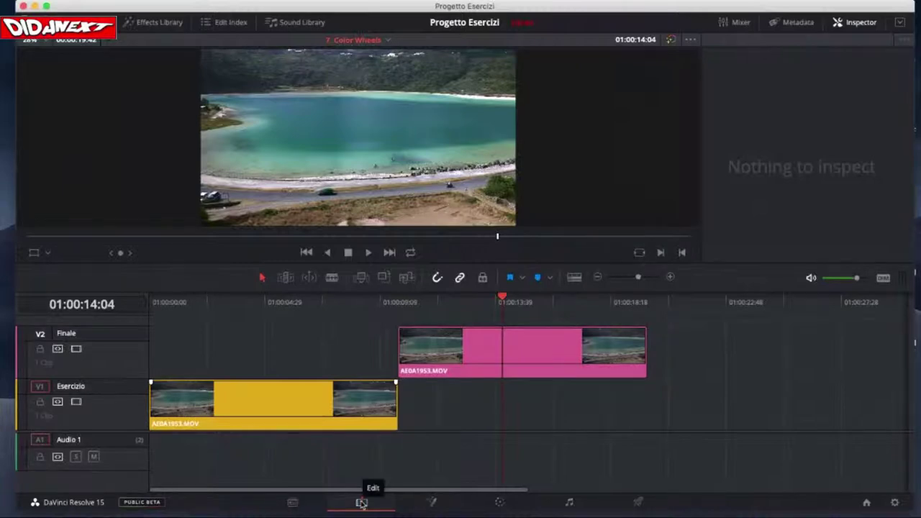
Step: Open clip 01 on the Color page and move its node 01 slightly higher in the node graph
{"action": "left_click", "coordinate": [502, 505]}
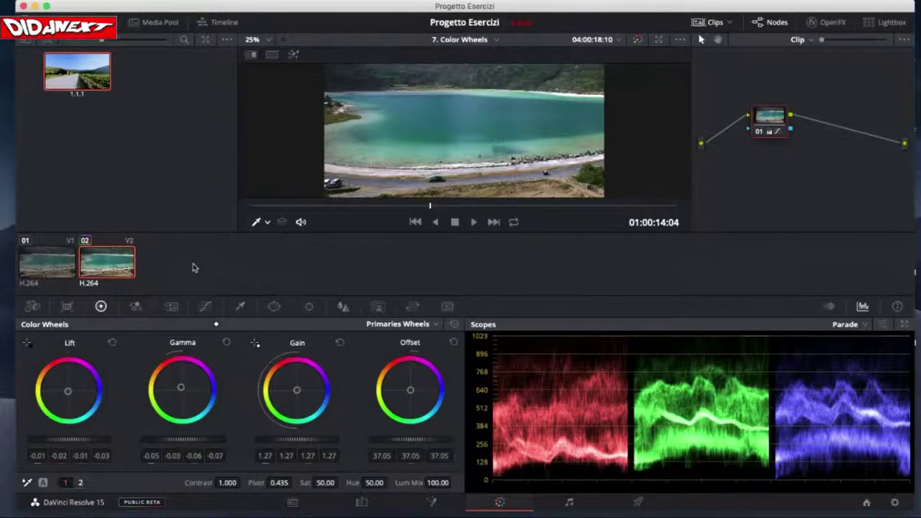
{"action": "left_click", "coordinate": [59, 259]}
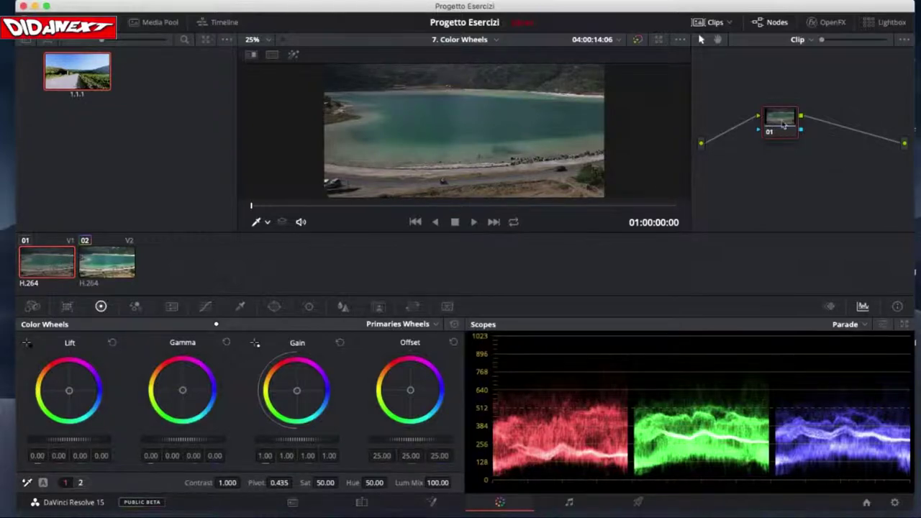
{"action": "left_click_drag", "start_coordinate": [783, 124], "coordinate": [791, 103]}
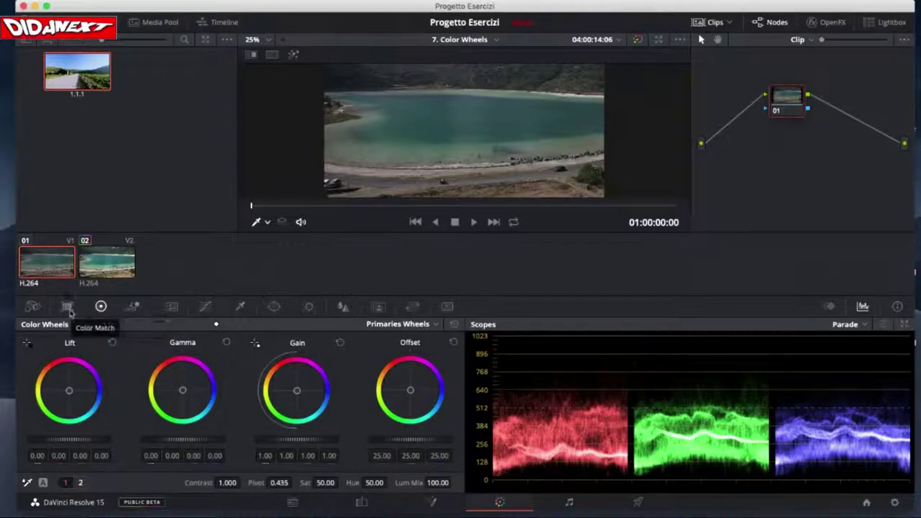
Step: Look through the Camera Raw, Curves, Qualifier and Window palettes, ending on the Color Wheels
{"action": "left_click", "coordinate": [33, 306]}
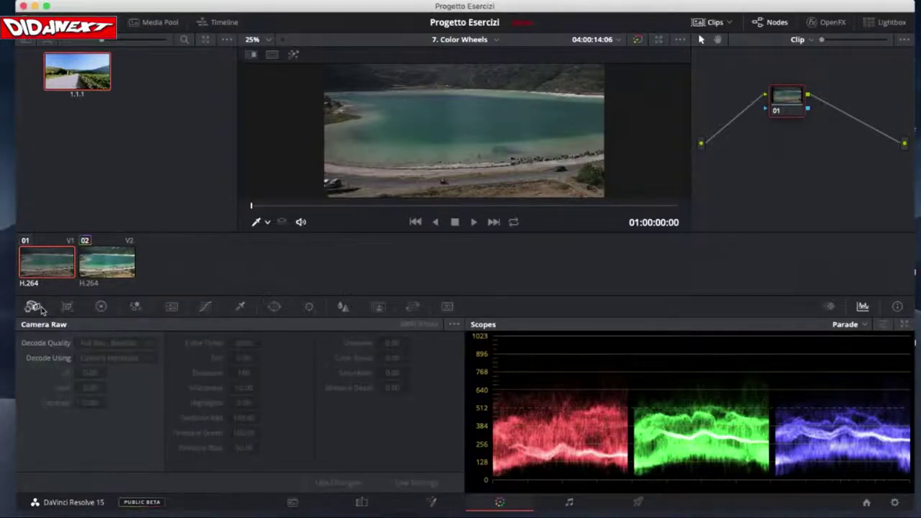
{"action": "left_click", "coordinate": [101, 307]}
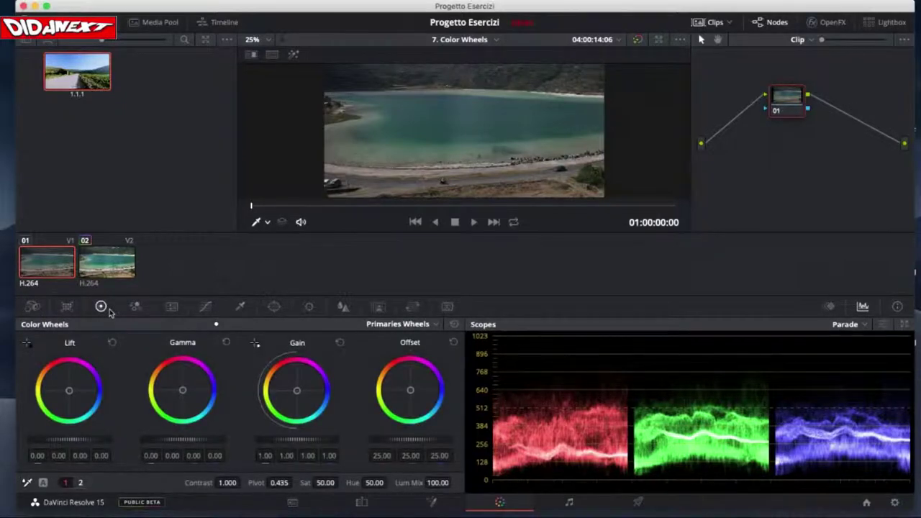
{"action": "left_click", "coordinate": [219, 311]}
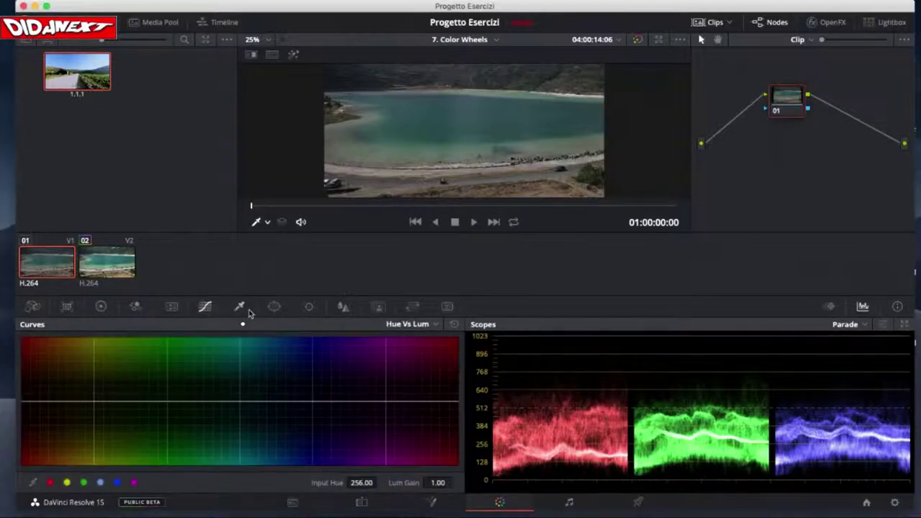
{"action": "left_click", "coordinate": [241, 308]}
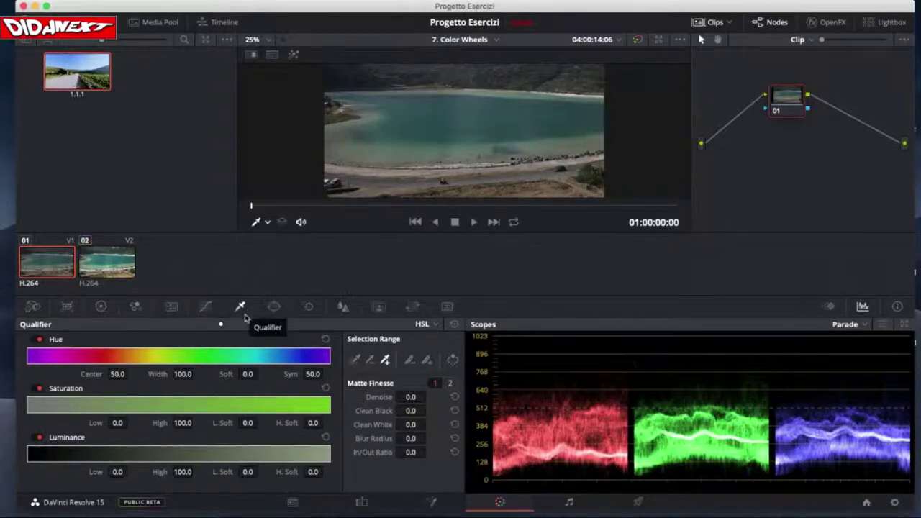
{"action": "left_click", "coordinate": [274, 307]}
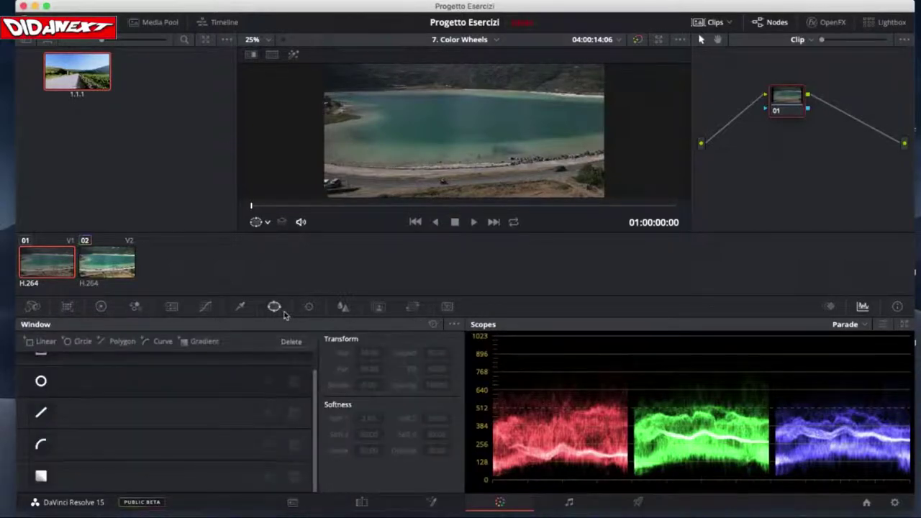
{"action": "left_click", "coordinate": [101, 307]}
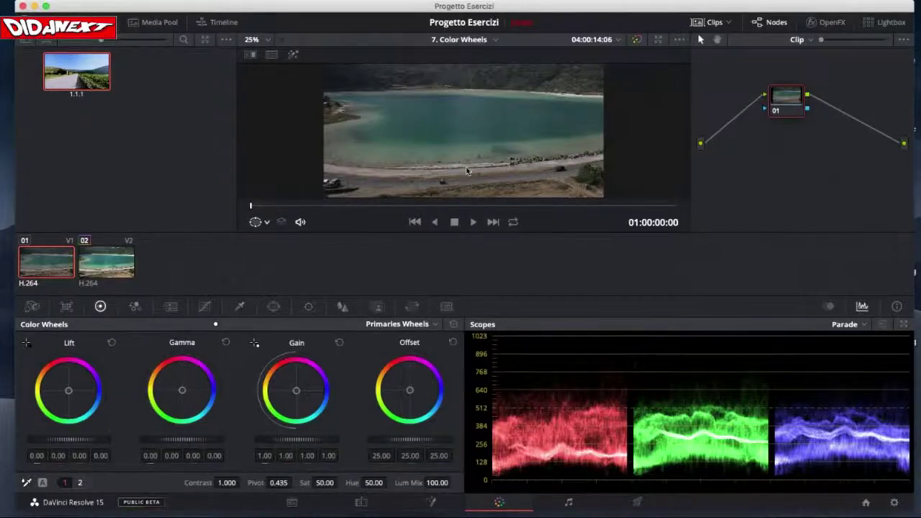
Step: Examine the lake image up close in the viewer and check the HSL Qualifier palette before returning to the Color Wheels
{"action": "scroll", "coordinate": [467, 170], "scroll_direction": "up", "scroll_amount": 2}
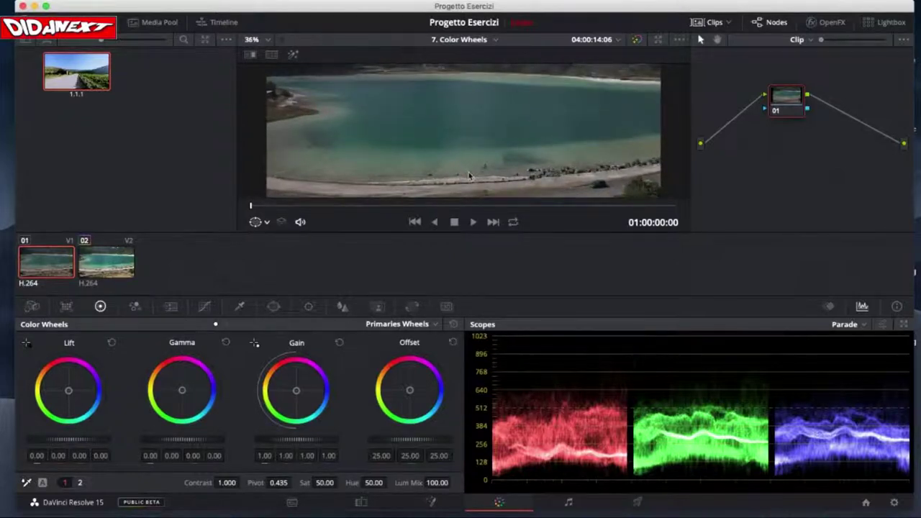
{"action": "scroll", "coordinate": [468, 158], "scroll_direction": "up", "scroll_amount": 1}
{"action": "scroll", "coordinate": [468, 155], "scroll_direction": "down", "scroll_amount": 3}
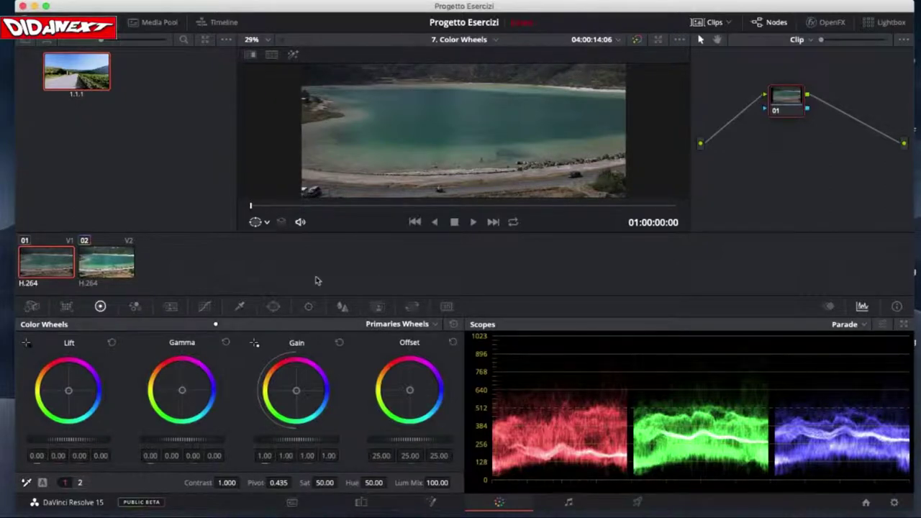
{"action": "left_click", "coordinate": [240, 307]}
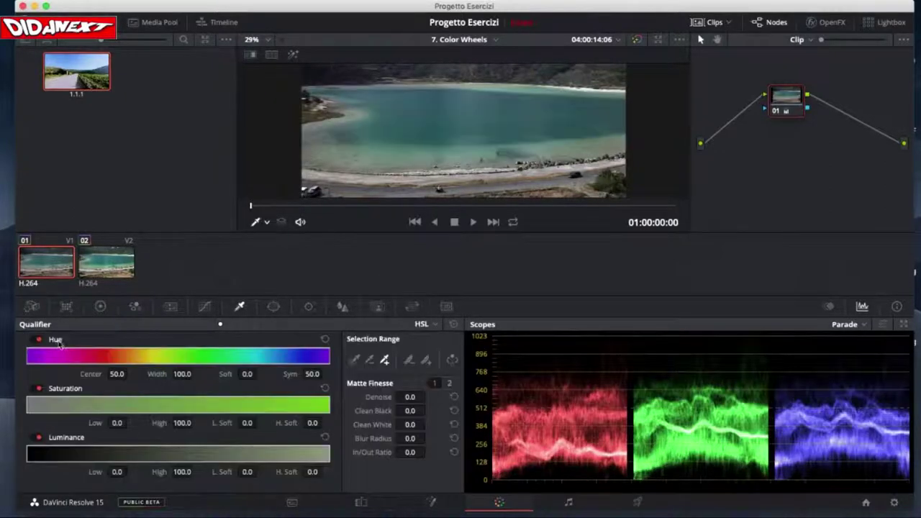
{"action": "left_click", "coordinate": [101, 307]}
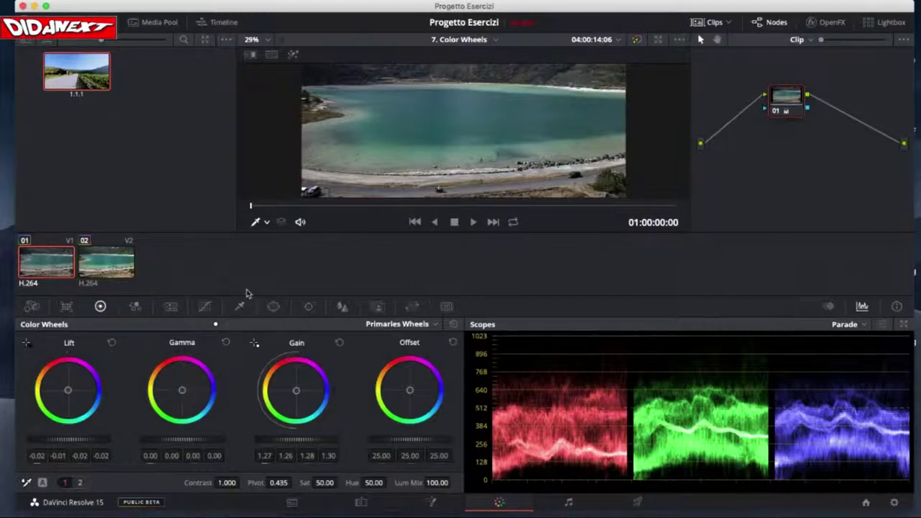
Step: Try the white balance picker on clip 01 while inspecting the bright shoreline in the viewer
{"action": "left_click", "coordinate": [26, 484]}
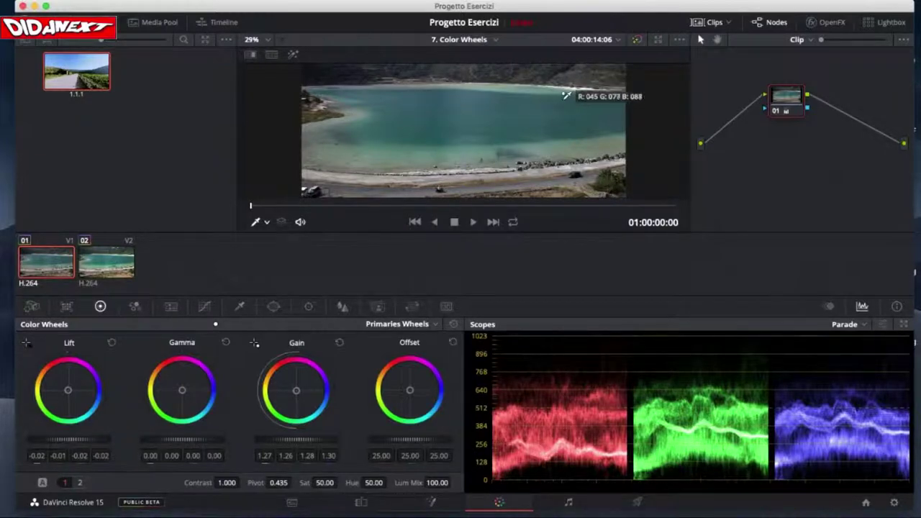
{"action": "scroll", "coordinate": [553, 96], "scroll_direction": "down", "scroll_amount": 4}
{"action": "scroll", "coordinate": [554, 95], "scroll_direction": "up", "scroll_amount": 3}
{"action": "scroll", "coordinate": [553, 95], "scroll_direction": "down", "scroll_amount": 2}
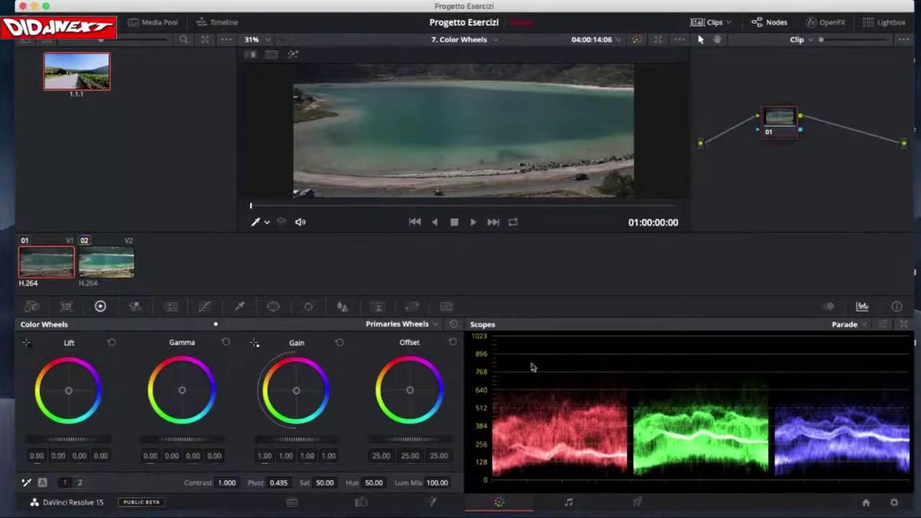
Step: Compare the Parade scopes of the graded clip 02 and the ungraded clip 01
{"action": "left_click", "coordinate": [113, 267]}
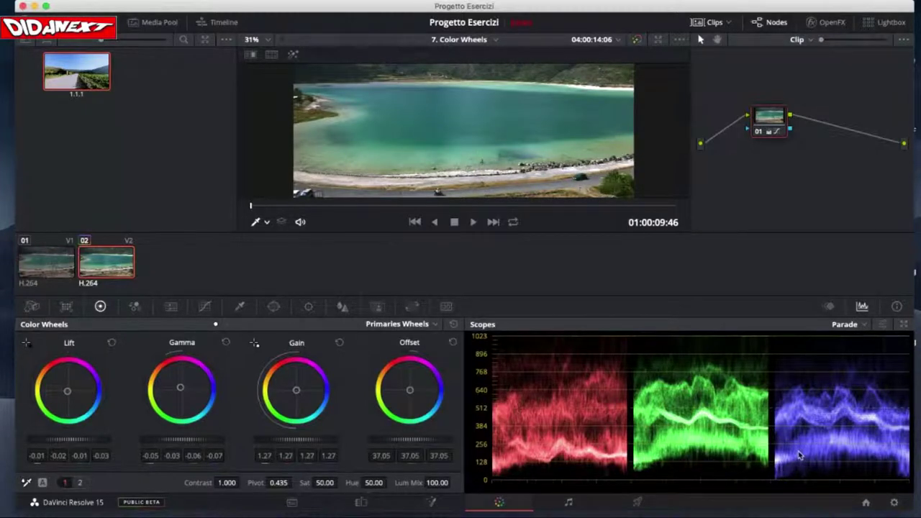
{"action": "left_click", "coordinate": [62, 270]}
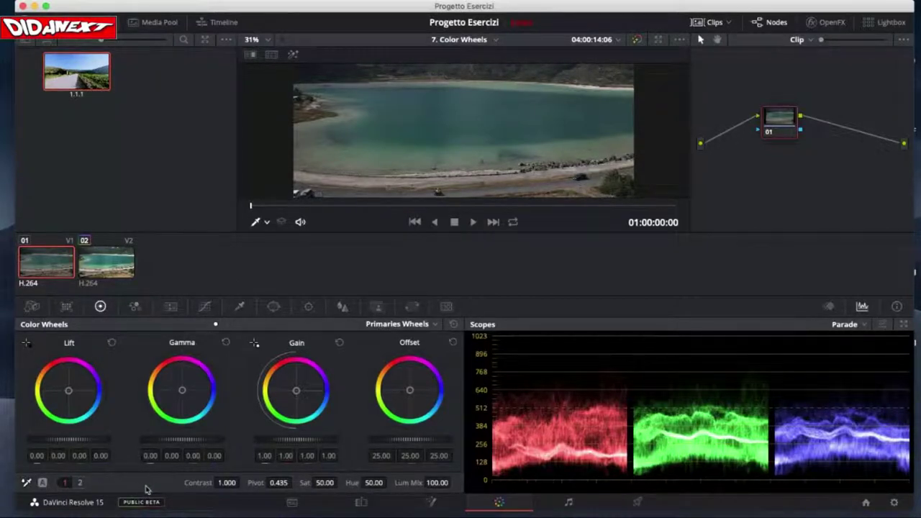
Step: Try cooler and warmer color temperatures on clip 01 and settle on a Temp of -710
{"action": "left_click", "coordinate": [80, 483]}
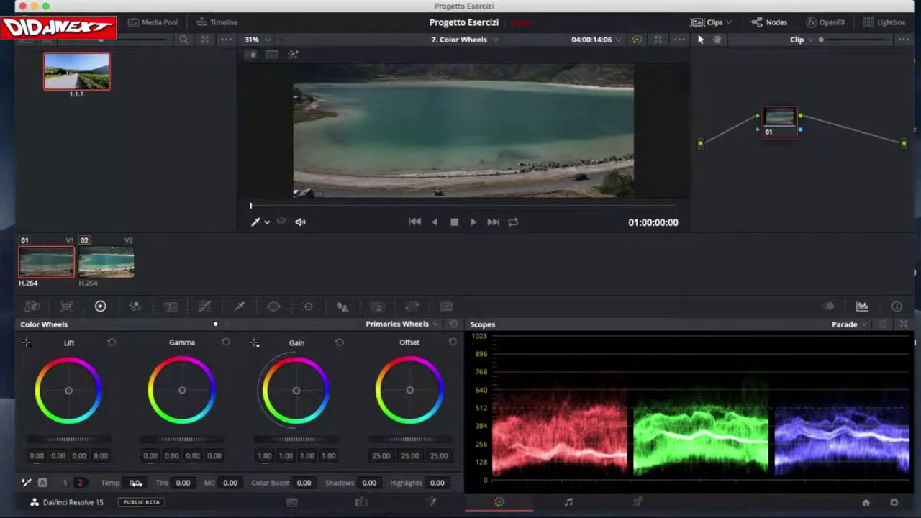
{"action": "mouse_move", "coordinate": [137, 483]}
{"action": "left_mouse_down"}
{"action": "mouse_move", "coordinate": [150, 483]}
{"action": "mouse_move", "coordinate": [113, 482]}
{"action": "mouse_move", "coordinate": [151, 482]}
{"action": "mouse_move", "coordinate": [135, 482]}
{"action": "left_mouse_up"}
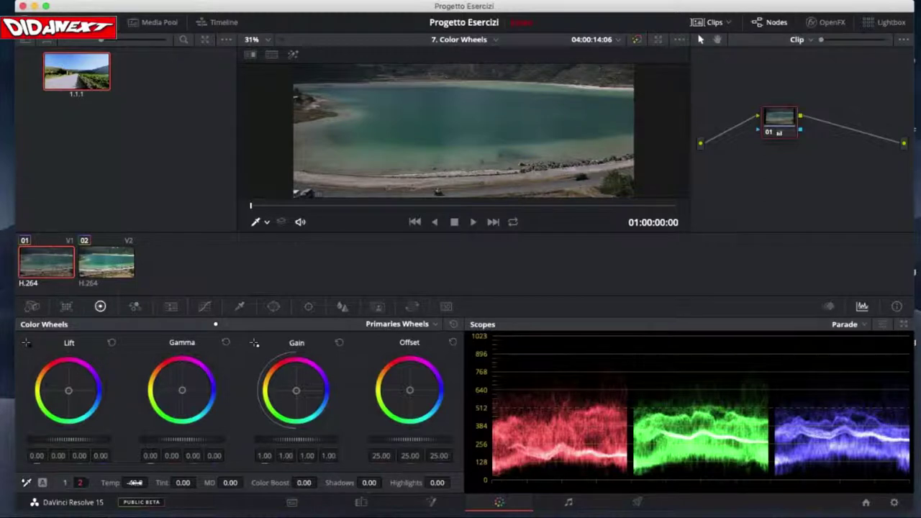
{"action": "mouse_move", "coordinate": [135, 483]}
{"action": "left_mouse_down"}
{"action": "mouse_move", "coordinate": [123, 483]}
{"action": "mouse_move", "coordinate": [147, 483]}
{"action": "left_mouse_up"}
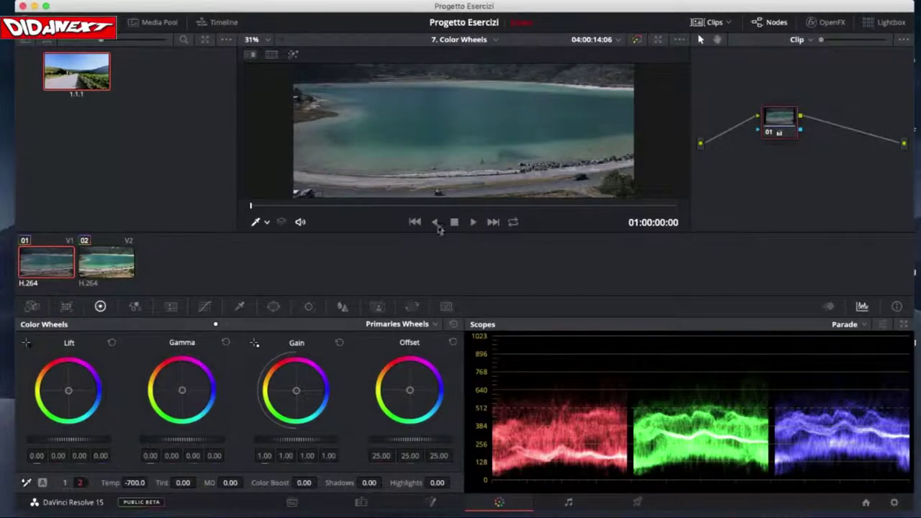
{"action": "left_click_drag", "start_coordinate": [130, 483], "coordinate": [151, 482]}
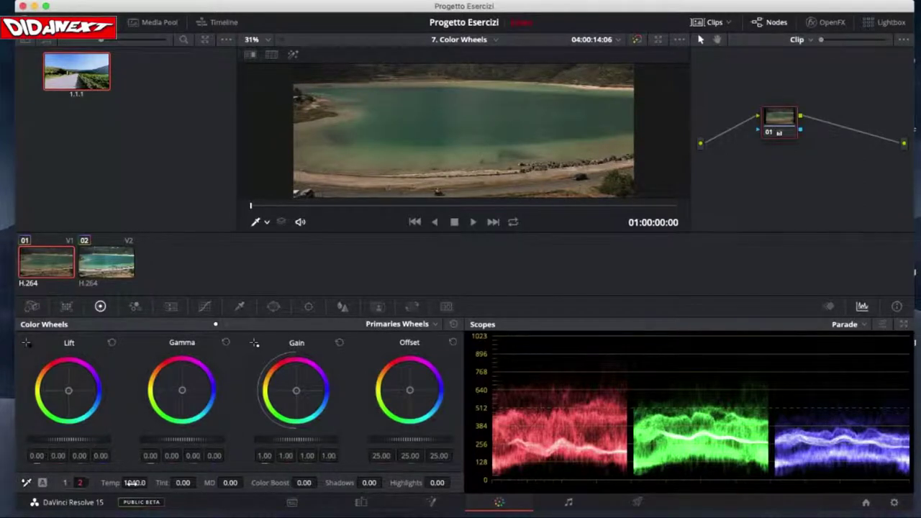
{"action": "left_click_drag", "start_coordinate": [134, 482], "coordinate": [26, 483]}
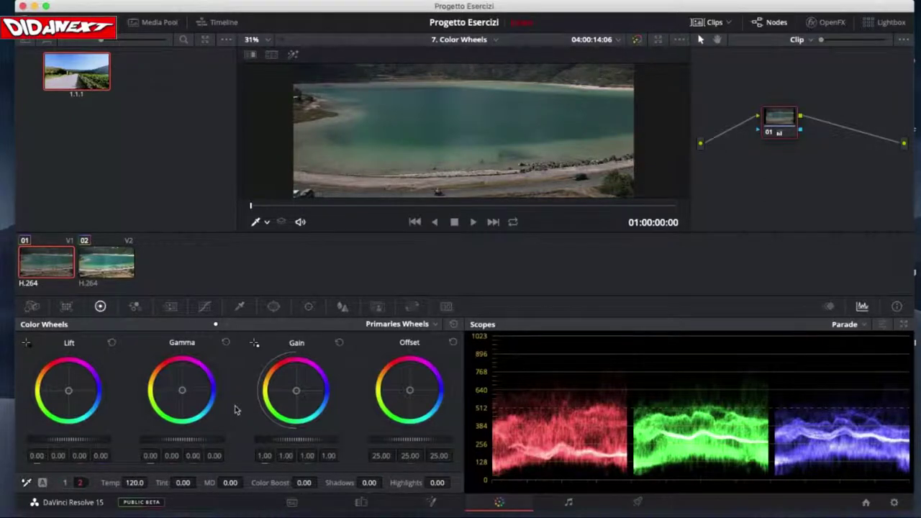
{"action": "double_click", "coordinate": [134, 483]}
{"action": "type", "text": "1800"}
{"action": "key", "text": "Return"}
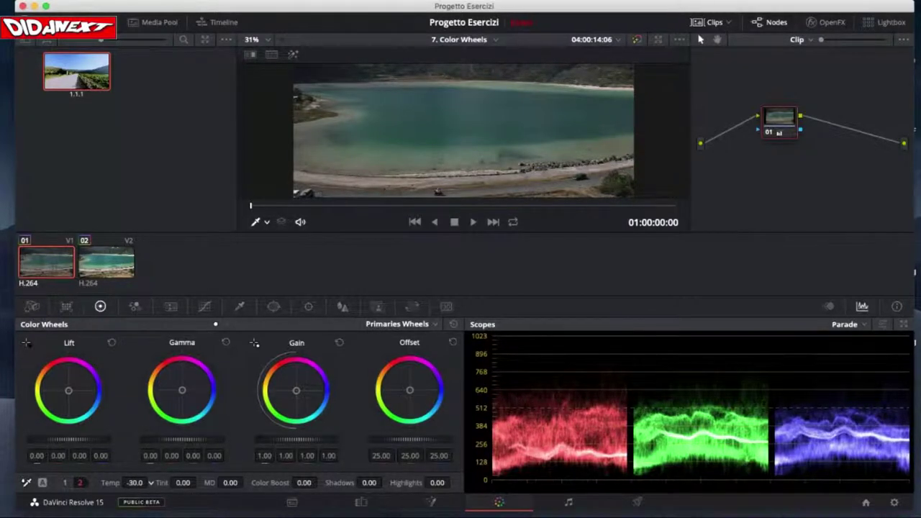
{"action": "left_click_drag", "start_coordinate": [134, 483], "coordinate": [3, 483]}
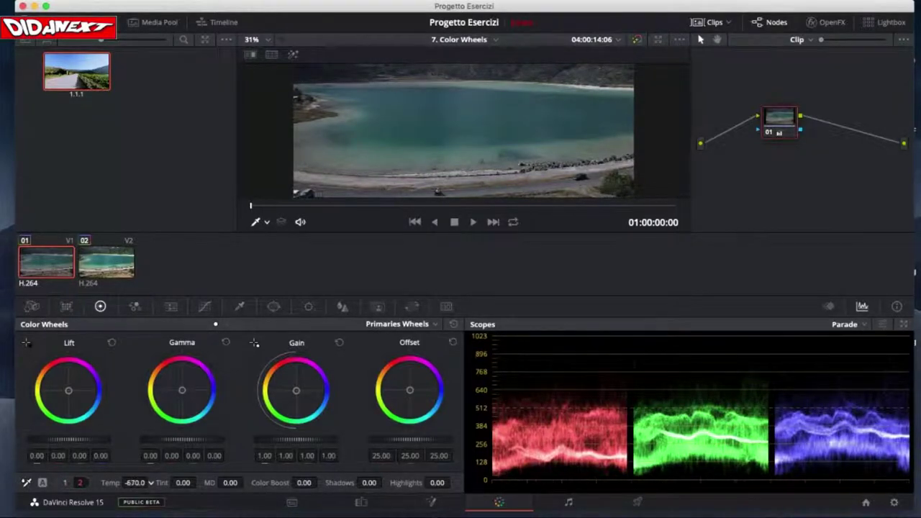
{"action": "mouse_move", "coordinate": [135, 482]}
{"action": "left_mouse_down"}
{"action": "mouse_move", "coordinate": [108, 483]}
{"action": "mouse_move", "coordinate": [150, 482]}
{"action": "left_mouse_up"}
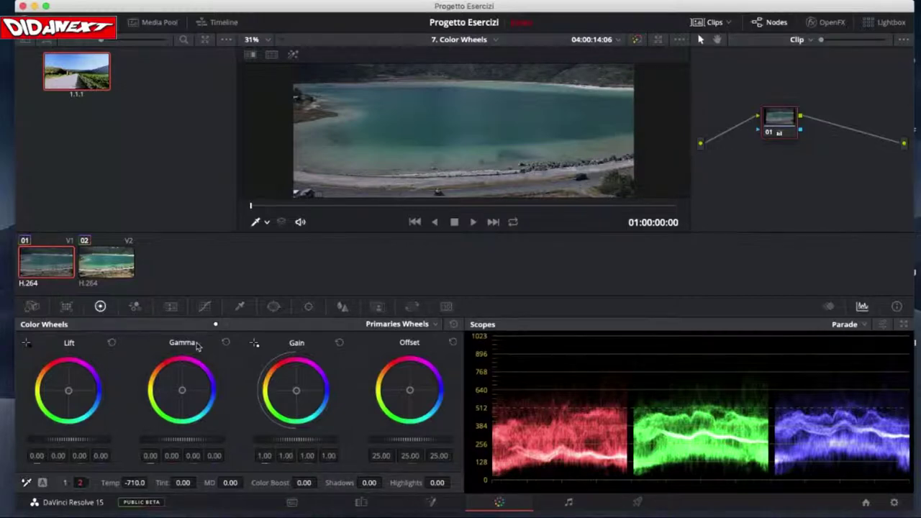
Step: Warm up clip 01 by setting its color temperature to 700
{"action": "mouse_move", "coordinate": [130, 482]}
{"action": "left_mouse_down"}
{"action": "mouse_move", "coordinate": [156, 482]}
{"action": "mouse_move", "coordinate": [132, 483]}
{"action": "left_mouse_up"}
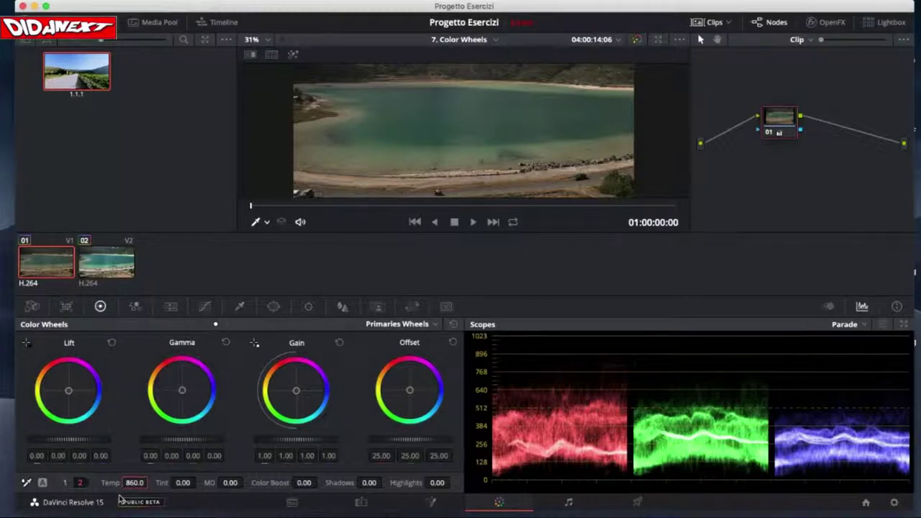
{"action": "double_click", "coordinate": [134, 482]}
{"action": "type", "text": "700"}
{"action": "key", "text": "Return"}
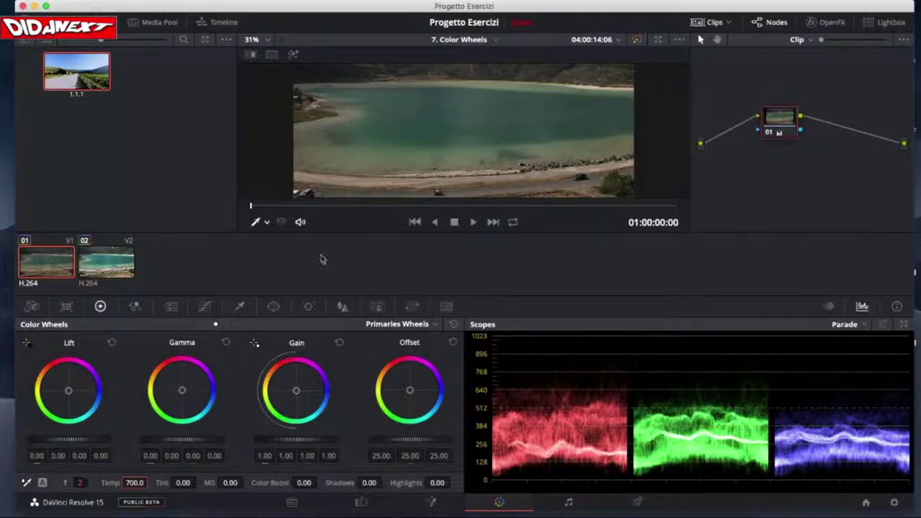
Step: Try negative and positive Tint values on clip 01 and set the Tint to 12
{"action": "left_click", "coordinate": [184, 485]}
{"action": "left_click_drag", "start_coordinate": [184, 484], "coordinate": [199, 483]}
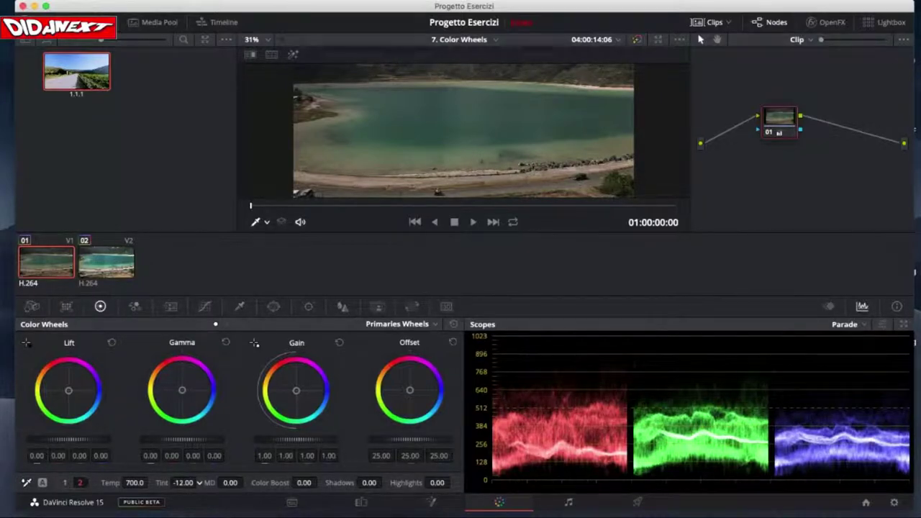
{"action": "left_click_drag", "start_coordinate": [199, 483], "coordinate": [184, 486]}
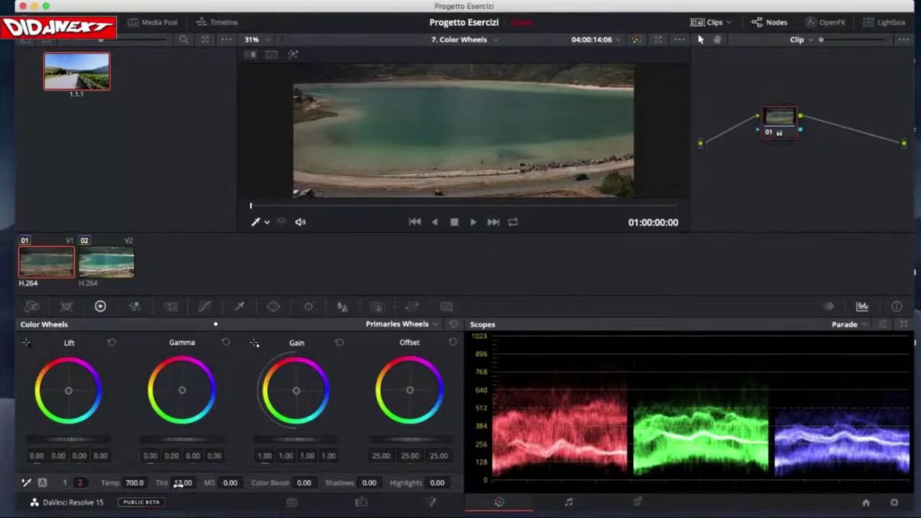
{"action": "left_click_drag", "start_coordinate": [178, 483], "coordinate": [200, 483]}
{"action": "type", "text": "12"}
{"action": "key", "text": "Return"}
Step: Try extreme cool and warm color temperatures on clip 01 and return the Temp to 700
{"action": "left_click_drag", "start_coordinate": [133, 484], "coordinate": [107, 477]}
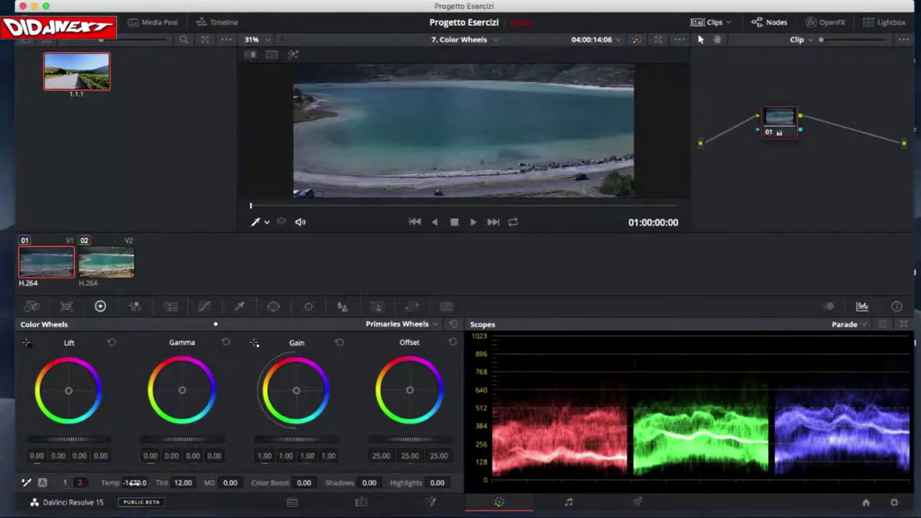
{"action": "left_click_drag", "start_coordinate": [130, 483], "coordinate": [150, 483]}
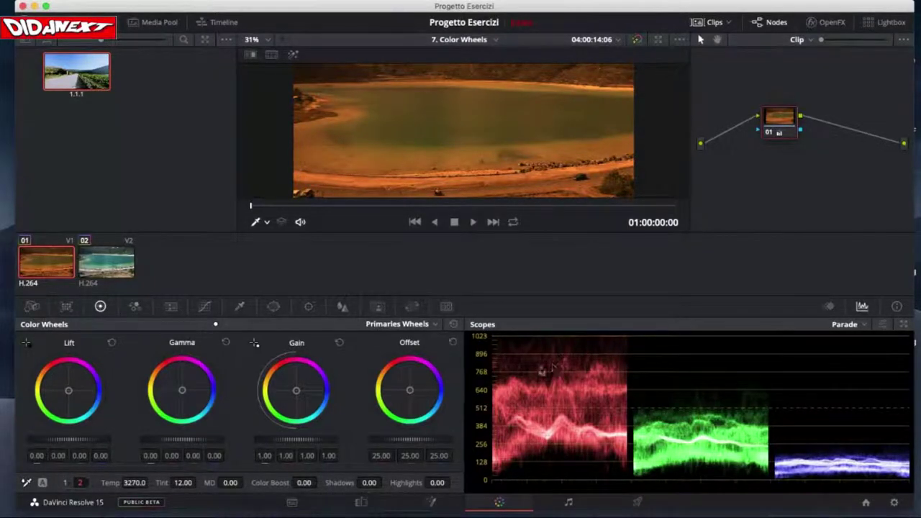
{"action": "left_click", "coordinate": [133, 483]}
{"action": "type", "text": "780"}
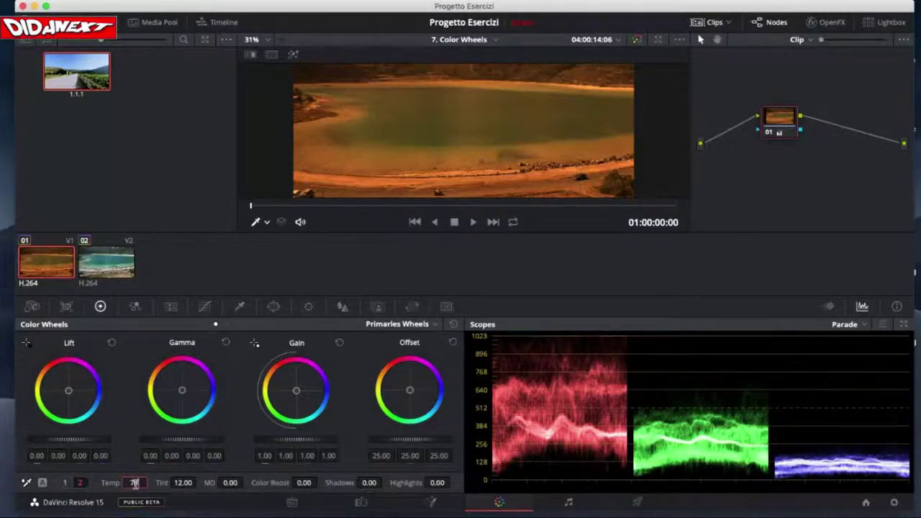
{"action": "key", "text": "Return"}
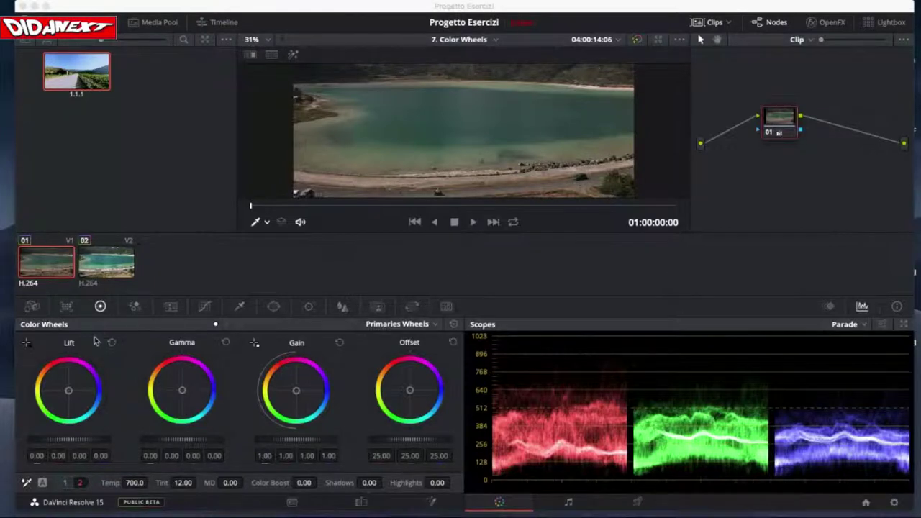
Step: Set the black point of clip 01 by sampling the dark area at the parked cars beside the lakeside road
{"action": "left_click", "coordinate": [28, 346]}
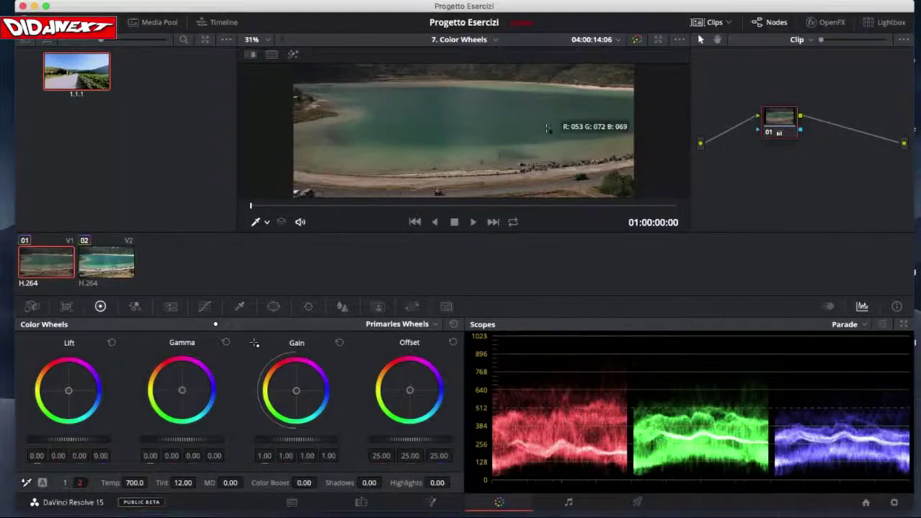
{"action": "scroll", "coordinate": [543, 114], "scroll_direction": "down", "scroll_amount": 3}
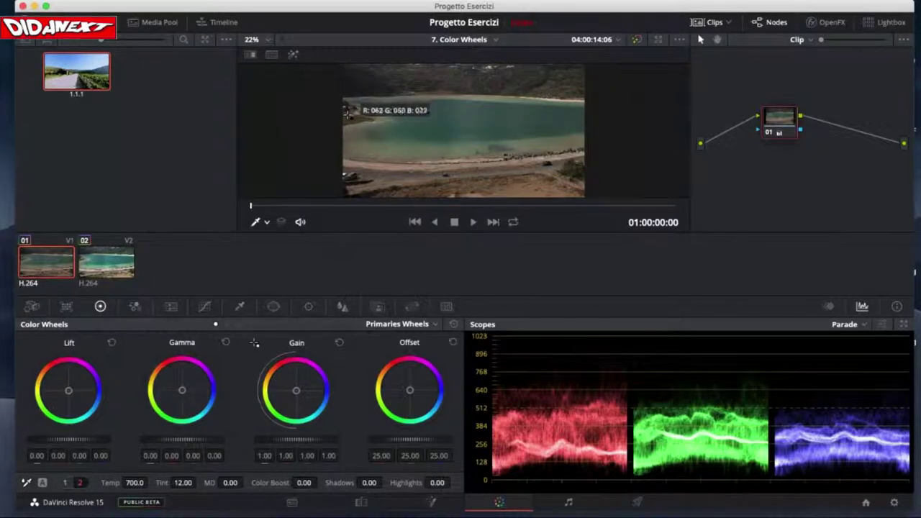
{"action": "left_click", "coordinate": [352, 177]}
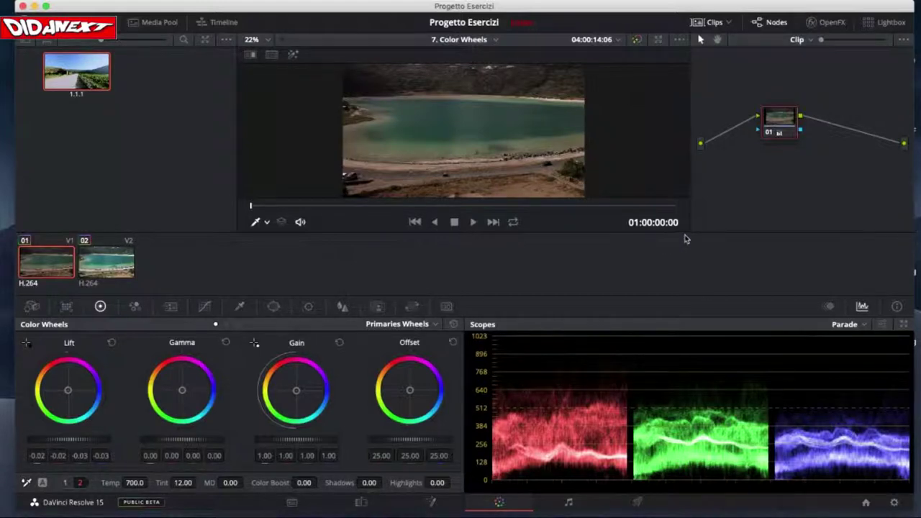
{"action": "left_click_drag", "start_coordinate": [688, 208], "coordinate": [700, 208]}
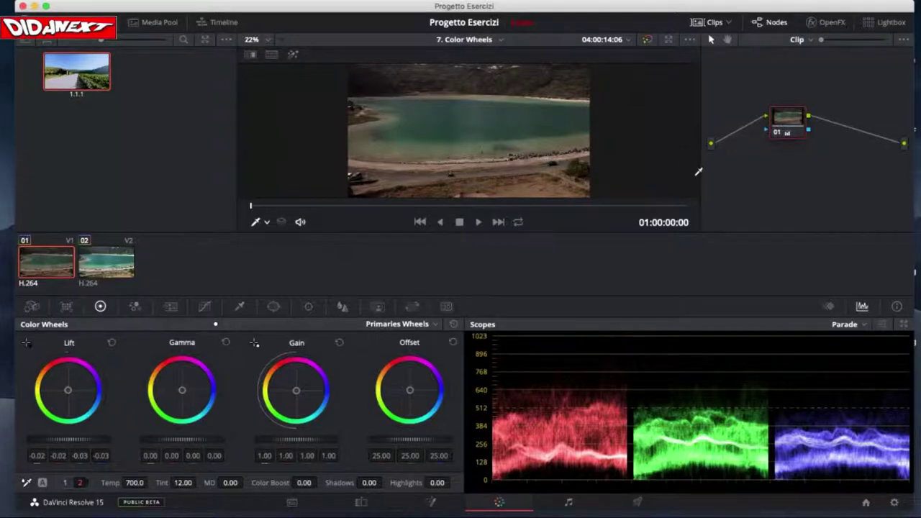
{"action": "left_click", "coordinate": [549, 109]}
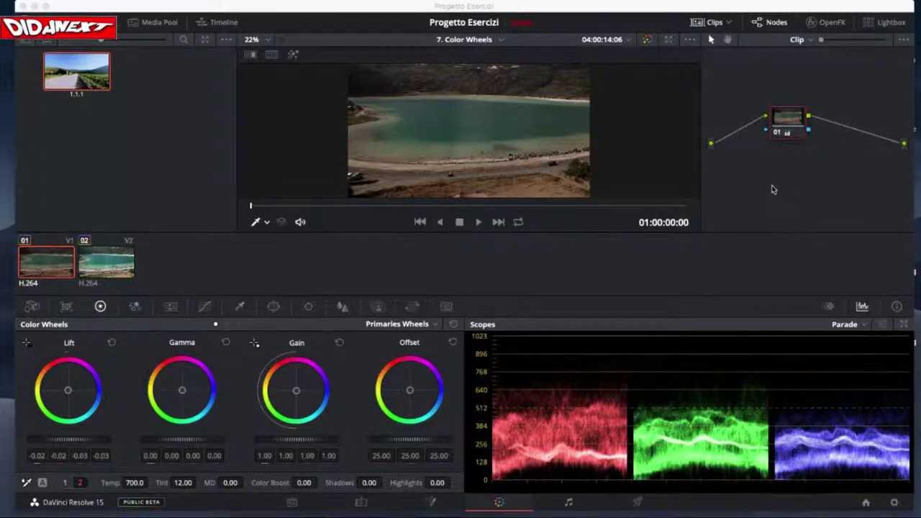
Step: Disable and re-enable node 01 twice to compare the clip with and without the correction
{"action": "left_click", "coordinate": [740, 193]}
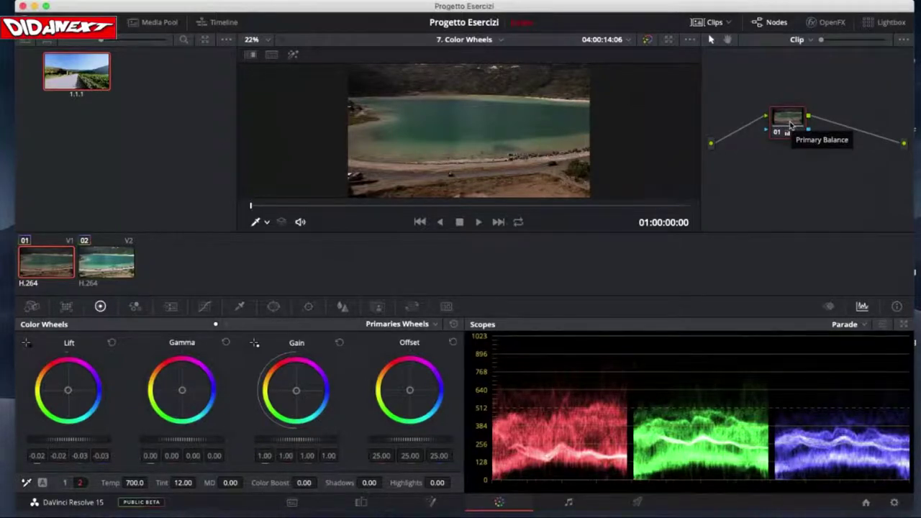
{"action": "key", "text": "ctrl+d"}
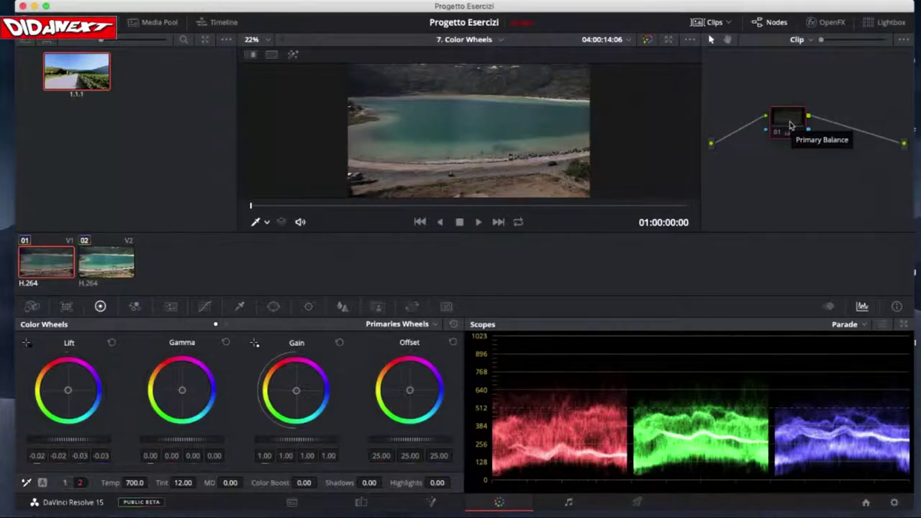
{"action": "key", "text": "ctrl+d"}
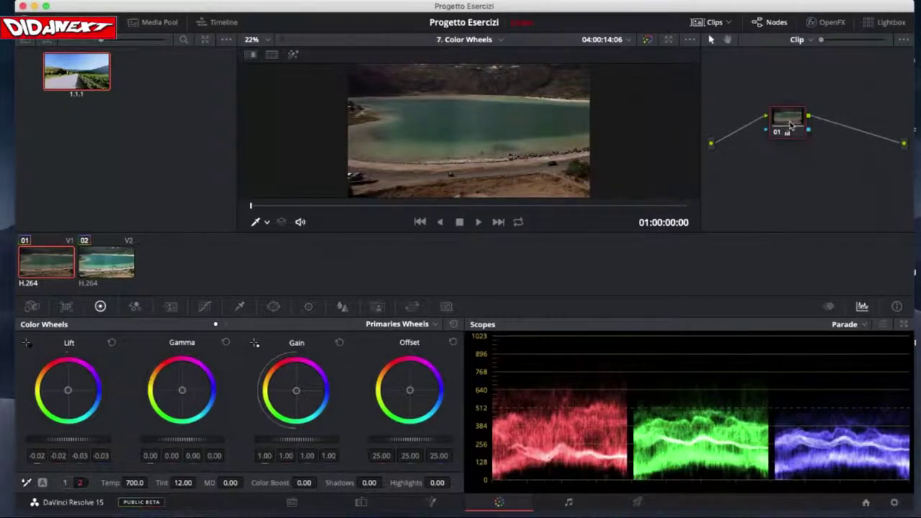
{"action": "key", "text": "ctrl+d"}
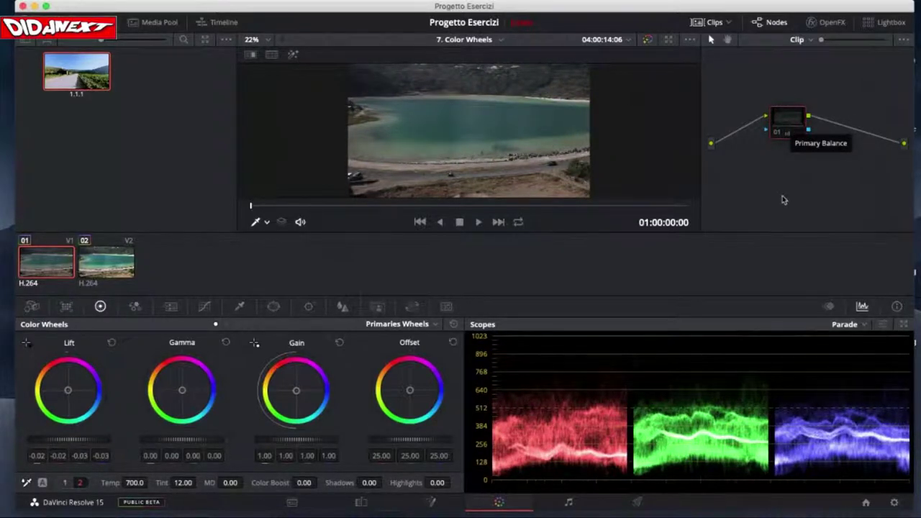
{"action": "key", "text": "ctrl+d"}
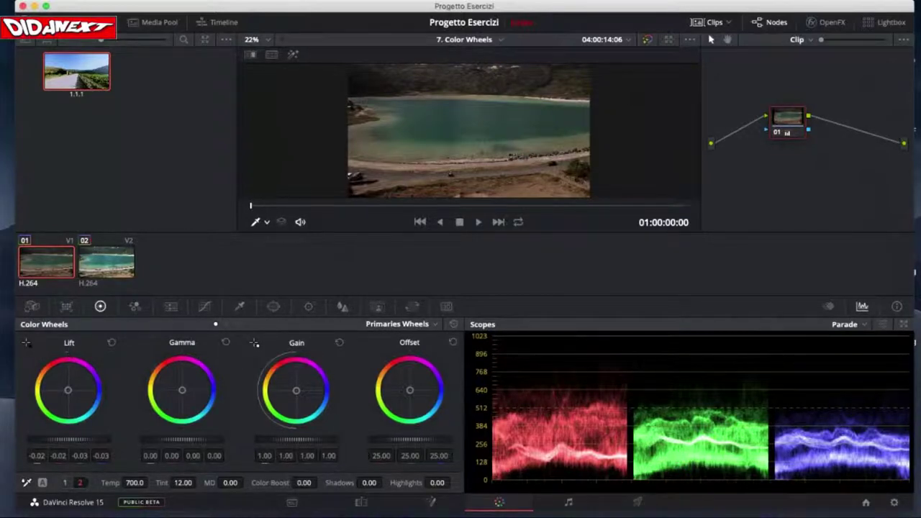
Step: Inspect RGB values around the shoreline and try the white point picker on the hillside above the lake
{"action": "left_click", "coordinate": [254, 343]}
{"action": "scroll", "coordinate": [461, 151], "scroll_direction": "up", "scroll_amount": 3}
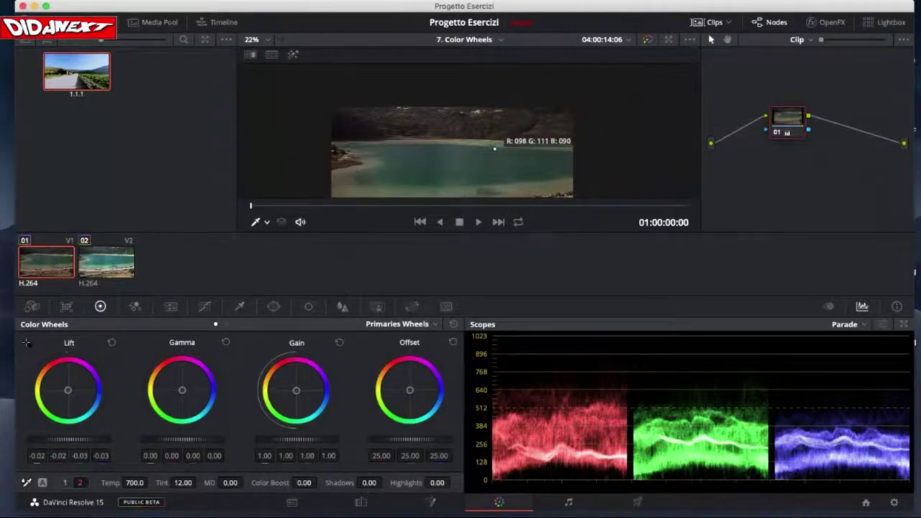
{"action": "scroll", "coordinate": [460, 147], "scroll_direction": "up", "scroll_amount": 2}
{"action": "scroll", "coordinate": [494, 149], "scroll_direction": "up", "scroll_amount": 2}
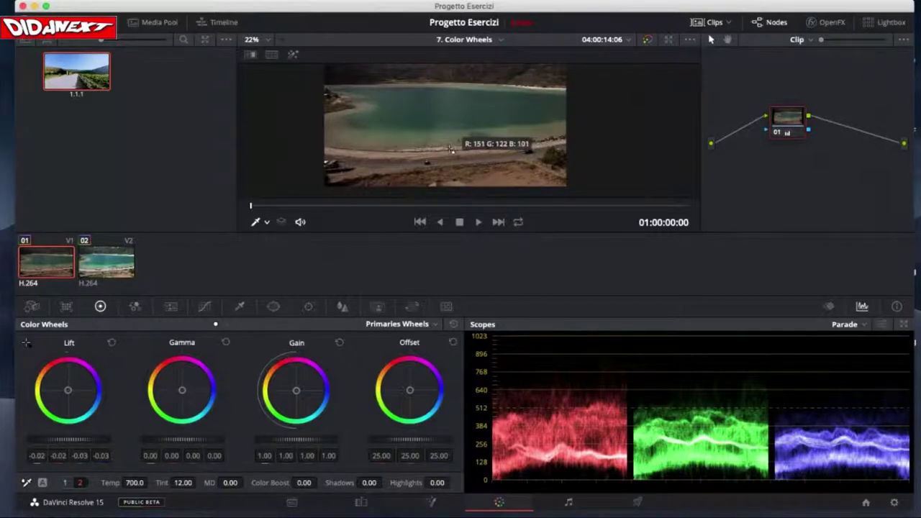
{"action": "scroll", "coordinate": [453, 153], "scroll_direction": "right", "scroll_amount": 2}
{"action": "scroll", "coordinate": [451, 157], "scroll_direction": "left", "scroll_amount": 2}
{"action": "scroll", "coordinate": [452, 157], "scroll_direction": "left", "scroll_amount": 1}
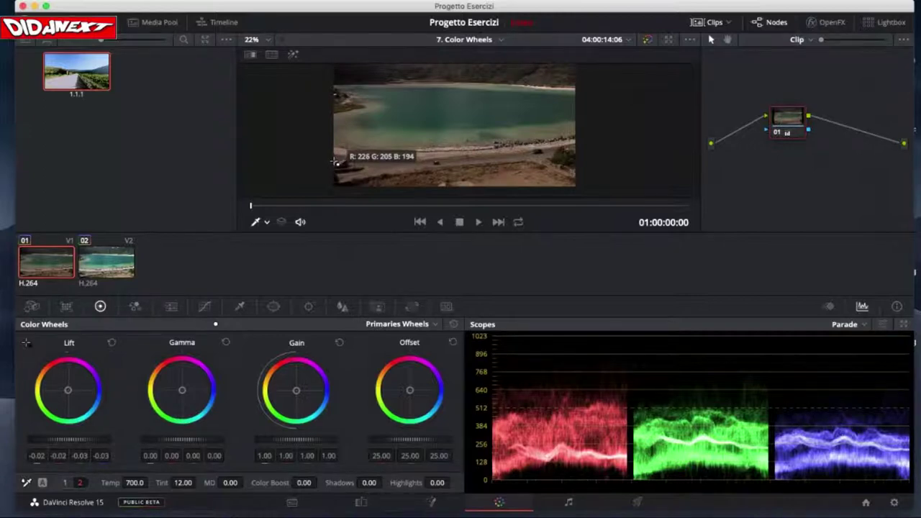
{"action": "scroll", "coordinate": [383, 155], "scroll_direction": "right", "scroll_amount": 1}
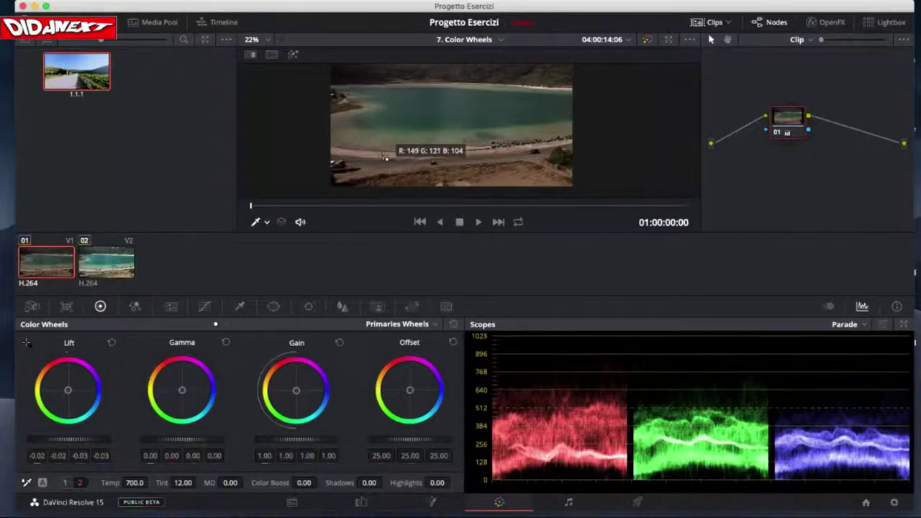
{"action": "scroll", "coordinate": [385, 156], "scroll_direction": "up", "scroll_amount": 2}
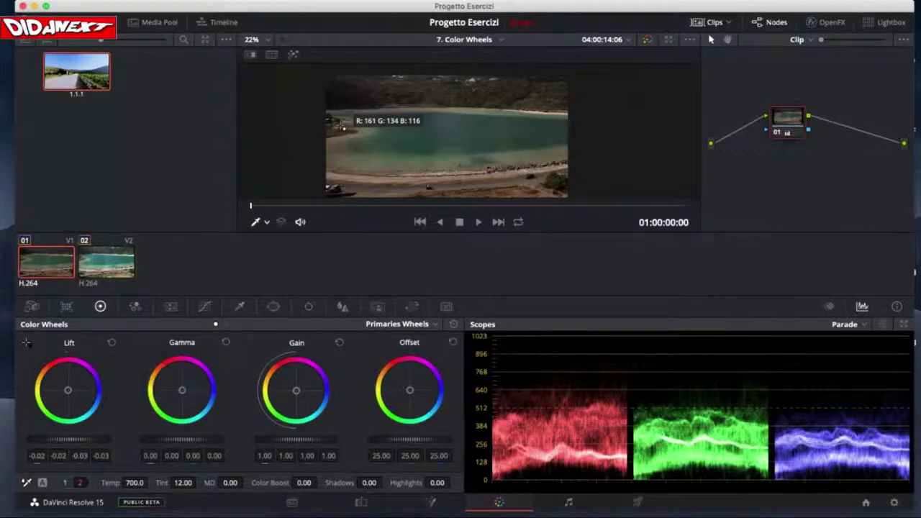
{"action": "left_click", "coordinate": [477, 82]}
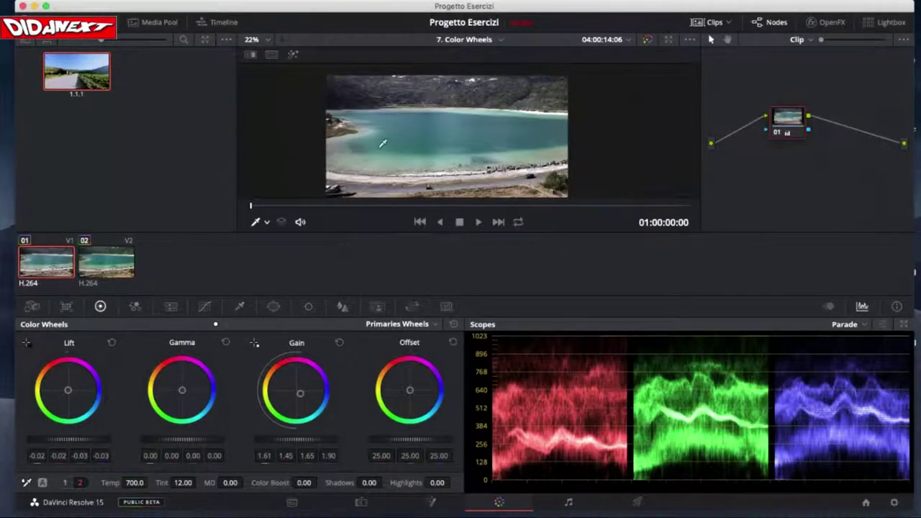
Step: Compare clip 01 with and without the node's grade and undo the hillside white point
{"action": "left_click", "coordinate": [488, 105]}
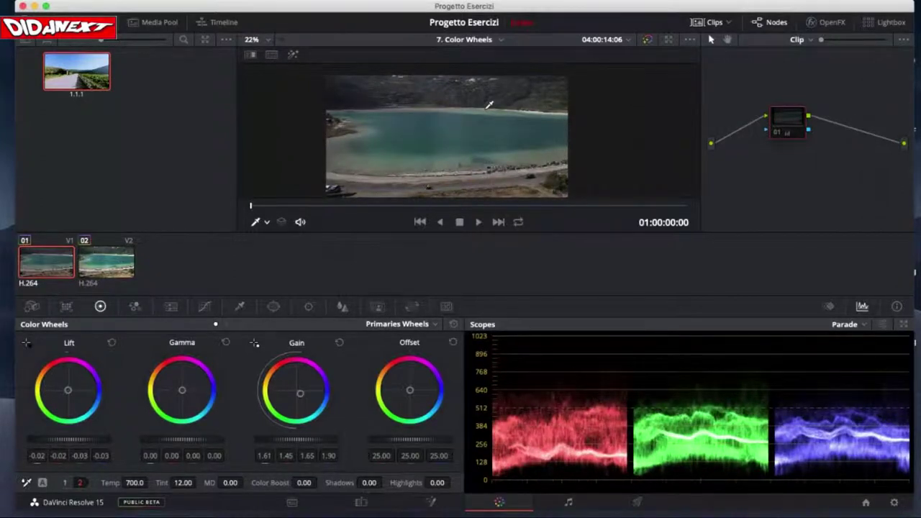
{"action": "key", "text": "super+z"}
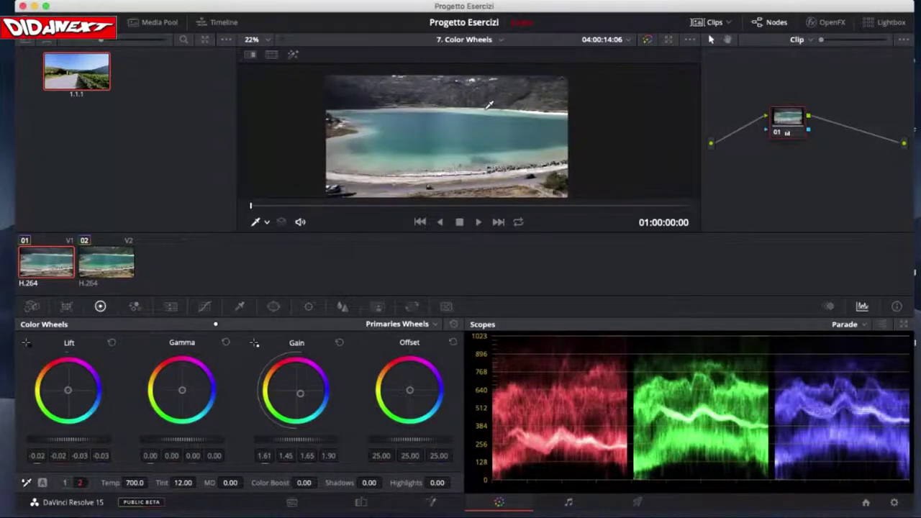
{"action": "left_click", "coordinate": [489, 105]}
{"action": "key", "text": "super+z"}
{"action": "key", "text": "super+shift+z"}
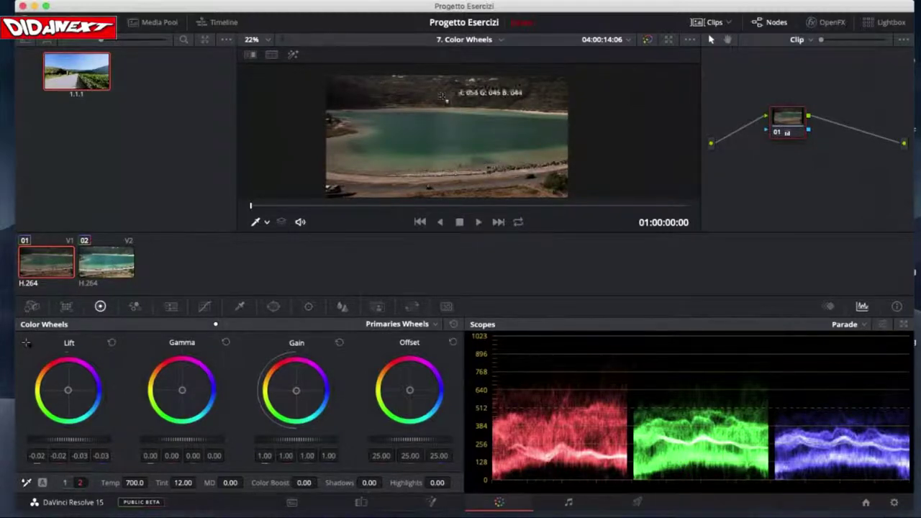
Step: Try the white point picker on the light shoreline, undo it, and sample the bright spot beside the parked cars
{"action": "left_click", "coordinate": [344, 127]}
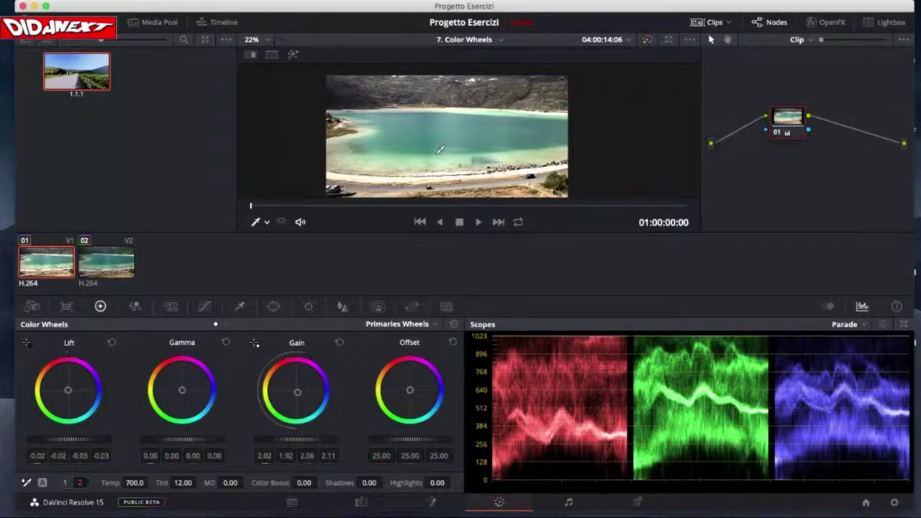
{"action": "key", "text": "super+z"}
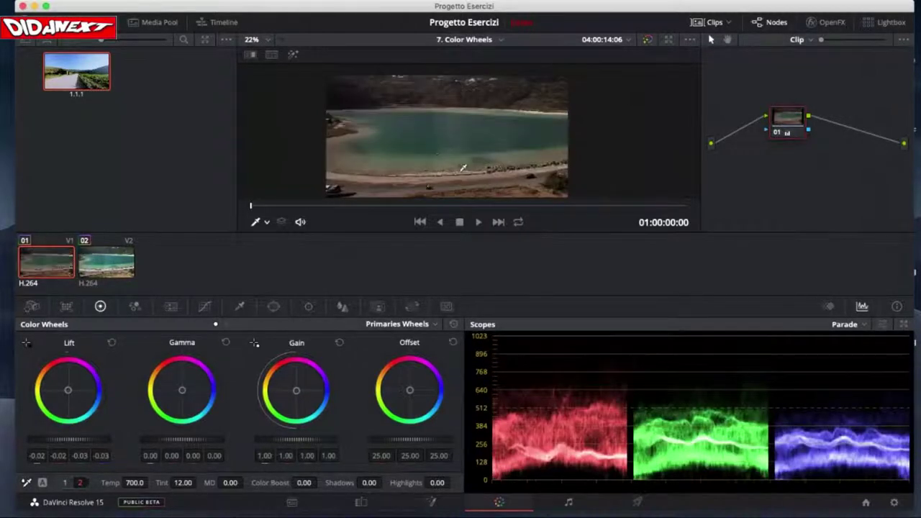
{"action": "left_click", "coordinate": [255, 344]}
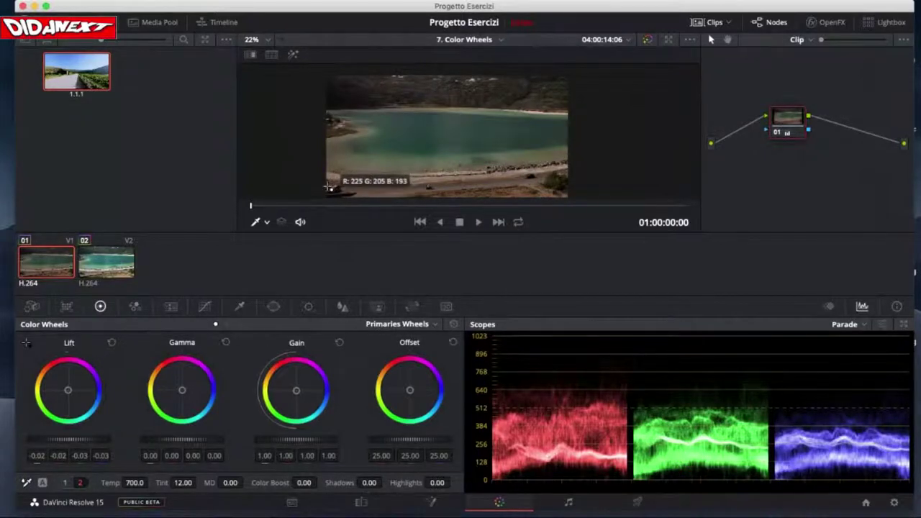
{"action": "left_click", "coordinate": [328, 187]}
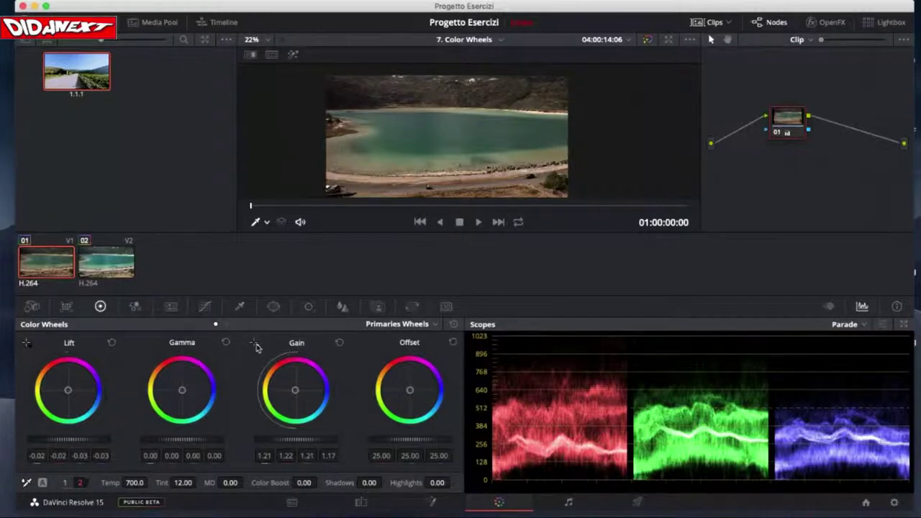
Step: Set the white point of clip 01 by sampling the upper hillside behind the lake
{"action": "left_click", "coordinate": [255, 344]}
{"action": "left_click", "coordinate": [254, 343]}
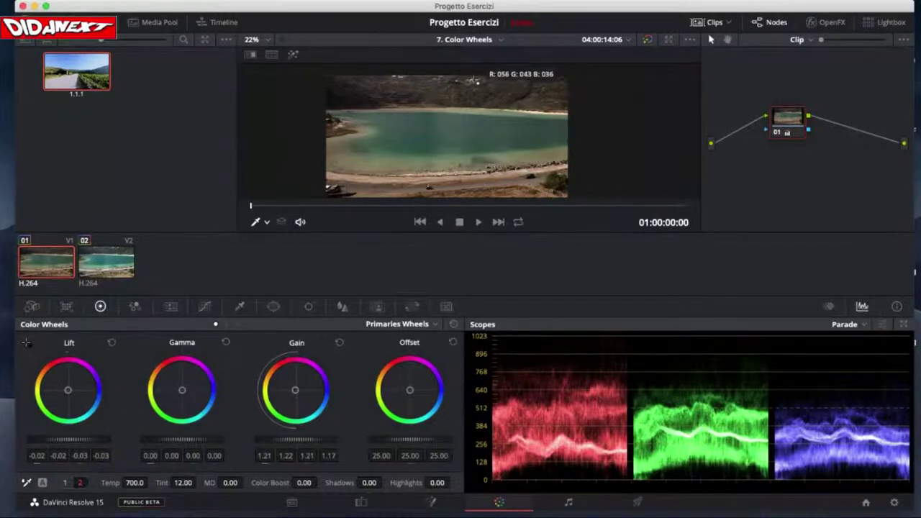
{"action": "left_click", "coordinate": [475, 81]}
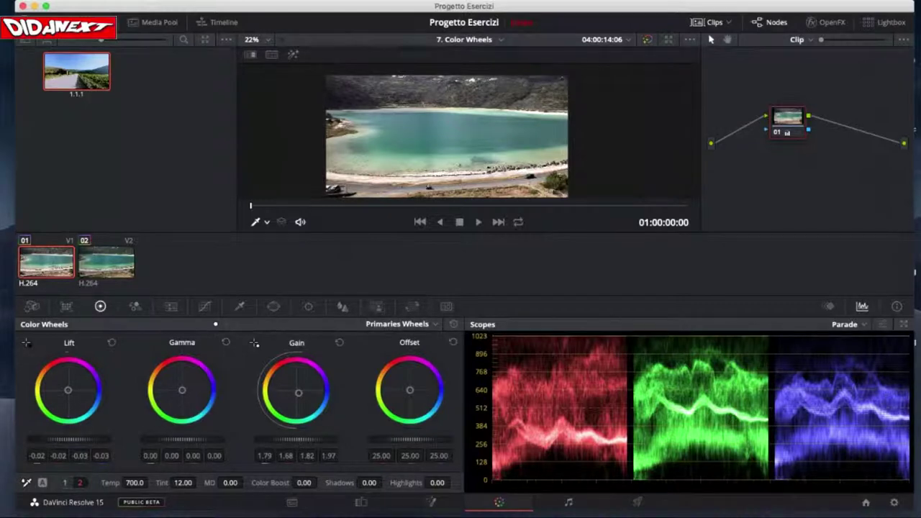
Step: Lower the overall Gain of clip 01 to 1.57, 1.47, 1.59, 1.72 and compare it with graded clip 02
{"action": "left_click_drag", "start_coordinate": [297, 439], "coordinate": [271, 439]}
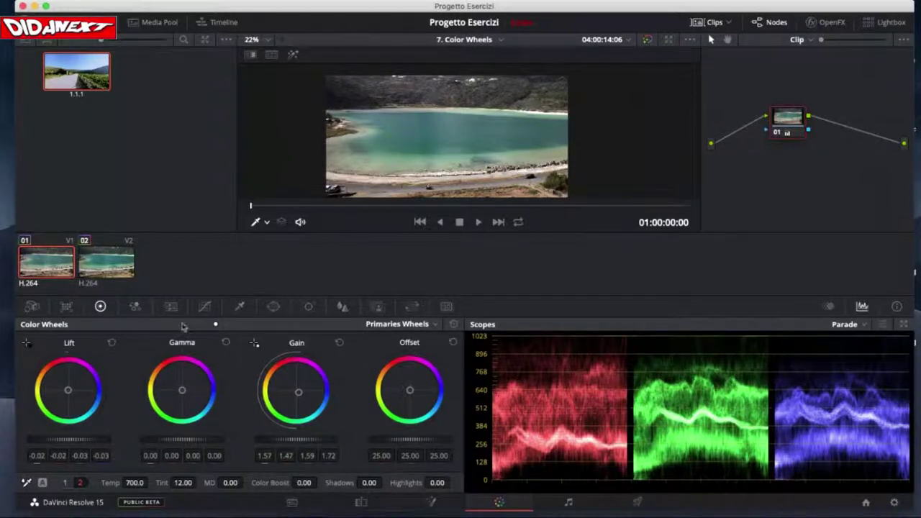
{"action": "left_click", "coordinate": [121, 269]}
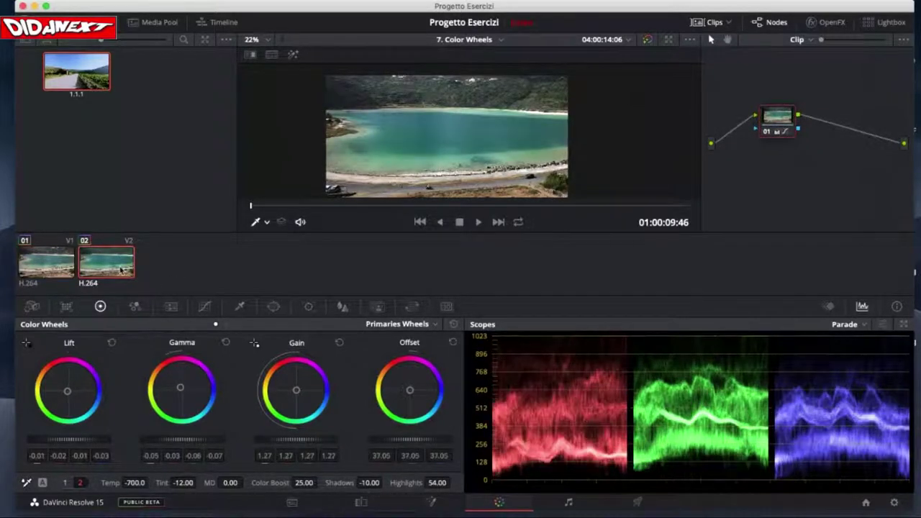
Step: Compare the image and parade scopes of clip 01 with those of graded clip 02, alternating between them several times
{"action": "left_click", "coordinate": [62, 263]}
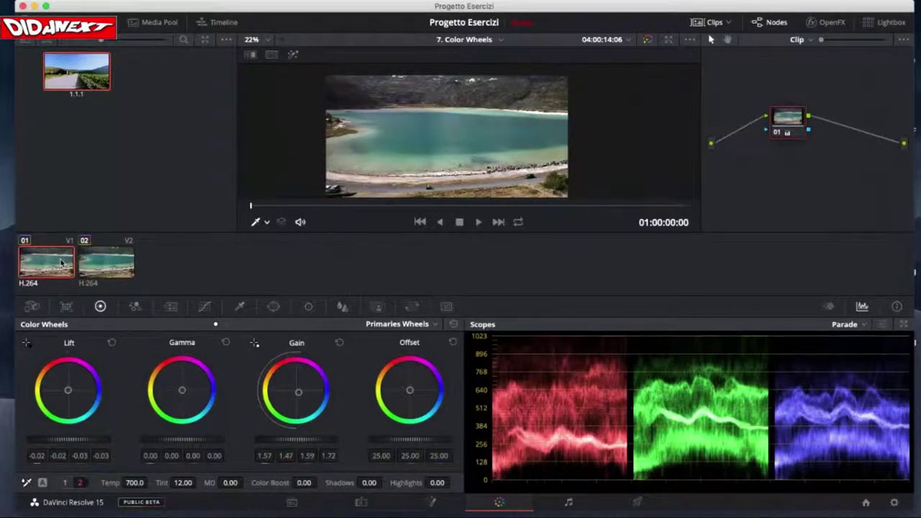
{"action": "left_click", "coordinate": [105, 267]}
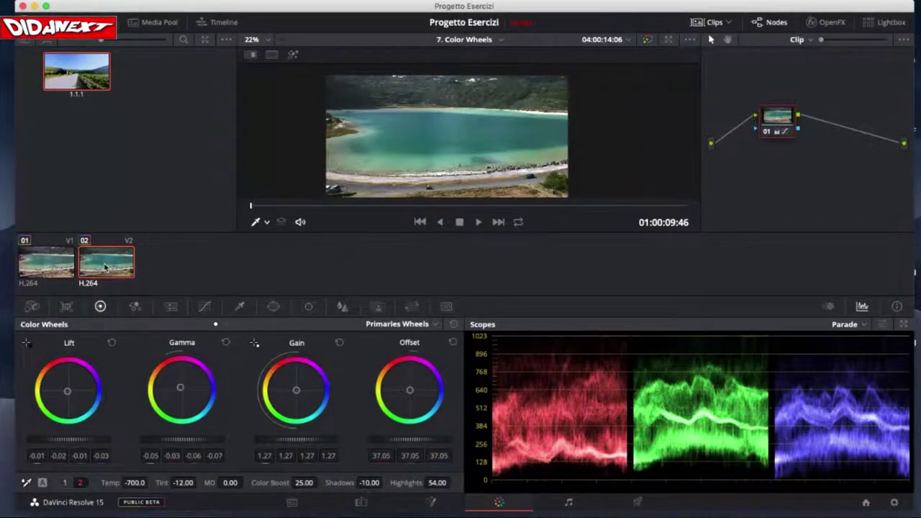
{"action": "left_click", "coordinate": [59, 266]}
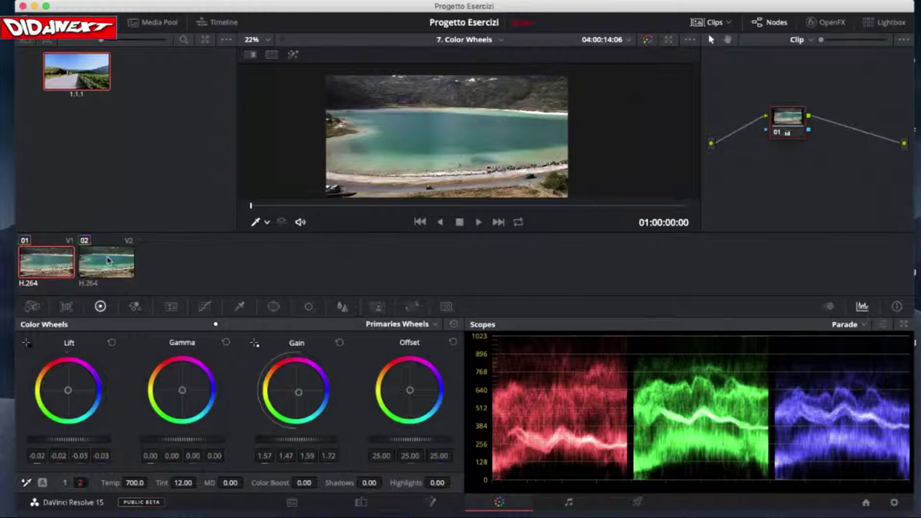
{"action": "left_click", "coordinate": [108, 261]}
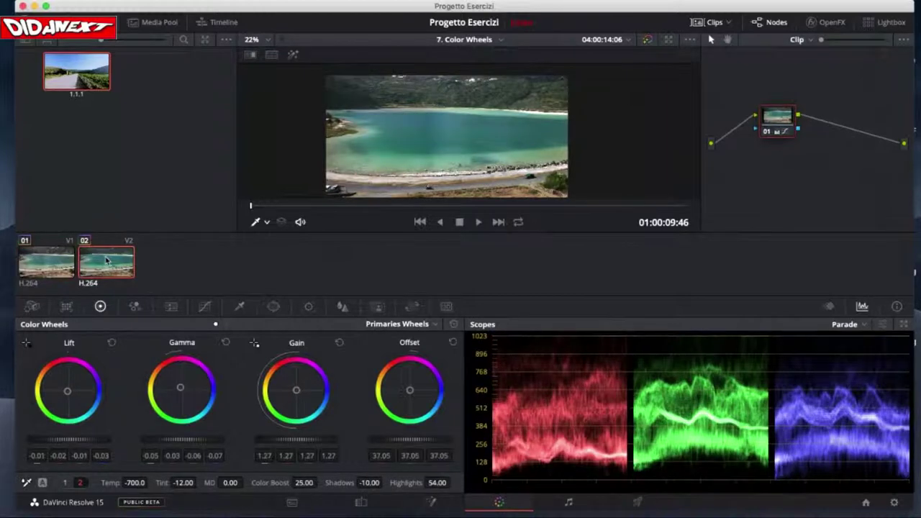
{"action": "left_click", "coordinate": [43, 268]}
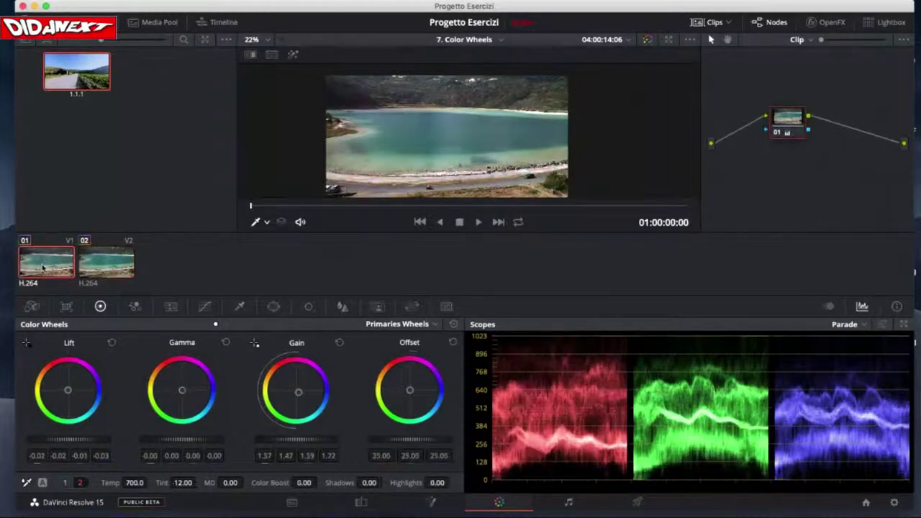
{"action": "left_click", "coordinate": [108, 259]}
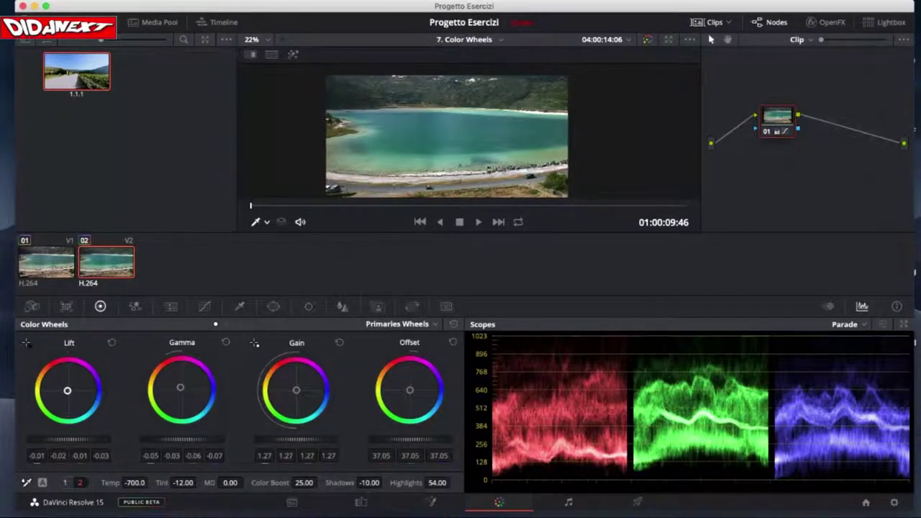
Step: Shift the Lift color balance of clip 02 towards blue, to -0.01, -0.01, -0.01, 0.02
{"action": "left_click_drag", "start_coordinate": [67, 390], "coordinate": [66, 390]}
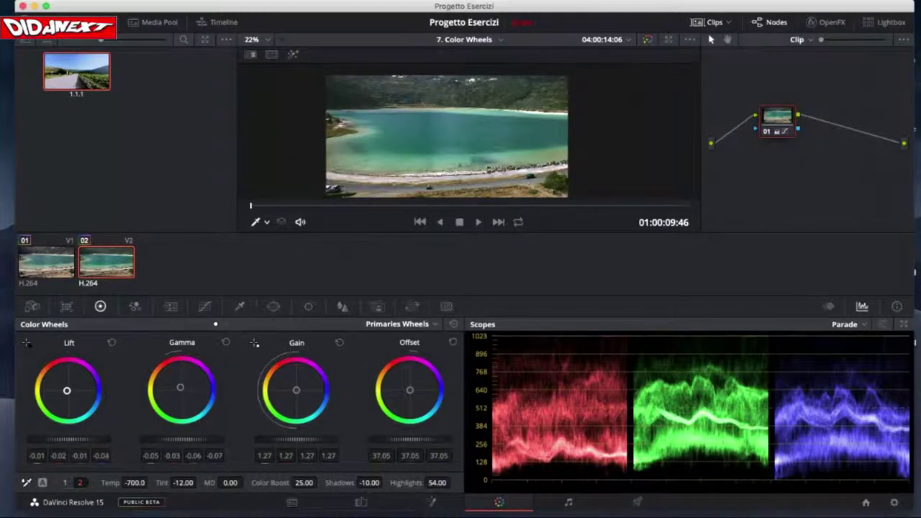
{"action": "left_click_drag", "start_coordinate": [66, 390], "coordinate": [71, 390]}
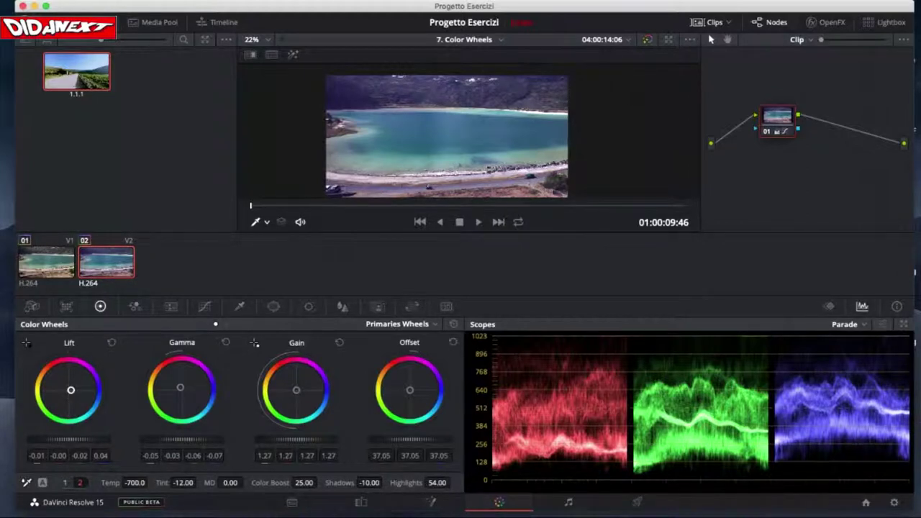
{"action": "left_click_drag", "start_coordinate": [71, 390], "coordinate": [69, 390]}
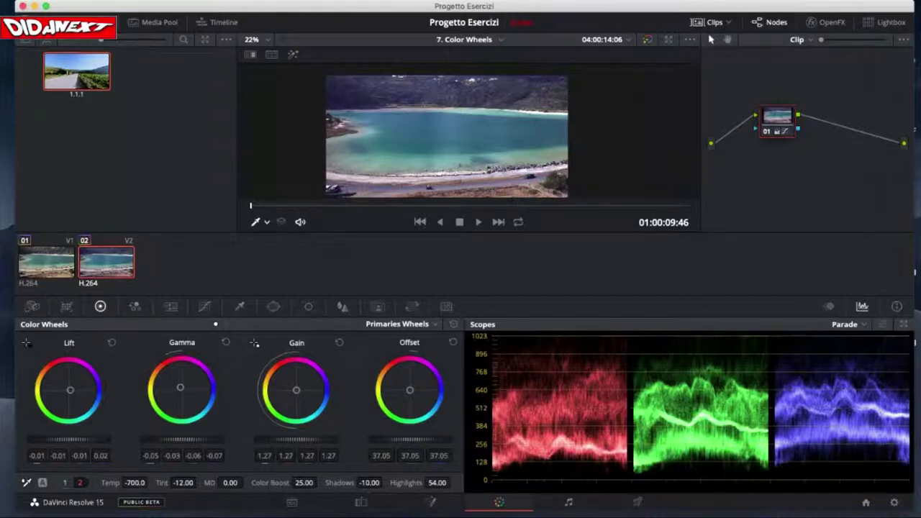
Step: Lower the Gamma of clip 02 to -0.08, -0.06, -0.09, -0.10 and its Lift to -0.03, -0.02, -0.03, 0.01
{"action": "left_click_drag", "start_coordinate": [181, 438], "coordinate": [333, 455]}
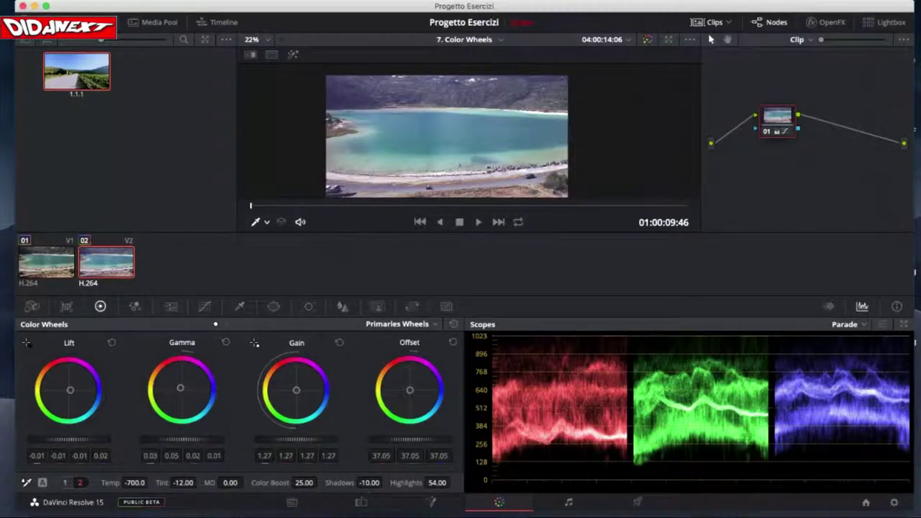
{"action": "left_click_drag", "start_coordinate": [180, 439], "coordinate": [167, 439]}
{"action": "mouse_move", "coordinate": [188, 439]}
{"action": "left_mouse_down"}
{"action": "mouse_move", "coordinate": [162, 439]}
{"action": "mouse_move", "coordinate": [176, 439]}
{"action": "left_mouse_up"}
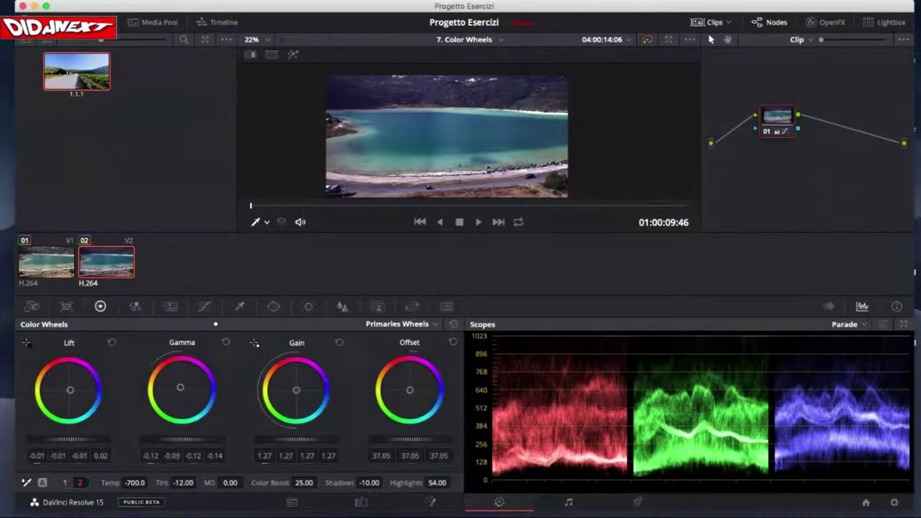
{"action": "left_click_drag", "start_coordinate": [182, 439], "coordinate": [196, 439]}
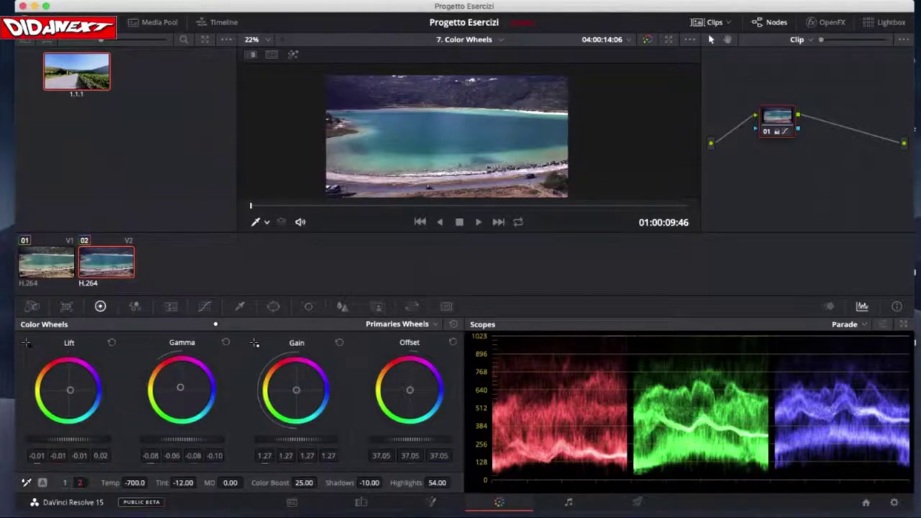
{"action": "left_click_drag", "start_coordinate": [69, 439], "coordinate": [63, 439]}
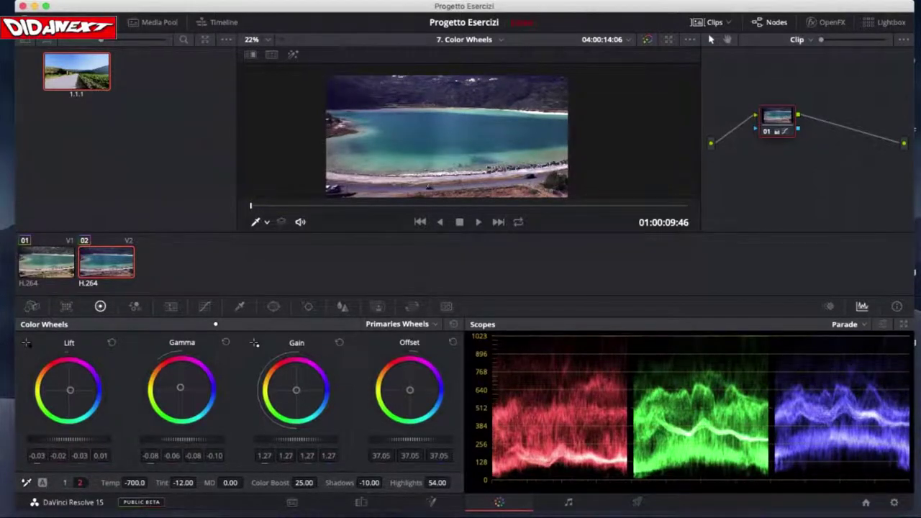
{"action": "left_click_drag", "start_coordinate": [182, 439], "coordinate": [181, 439]}
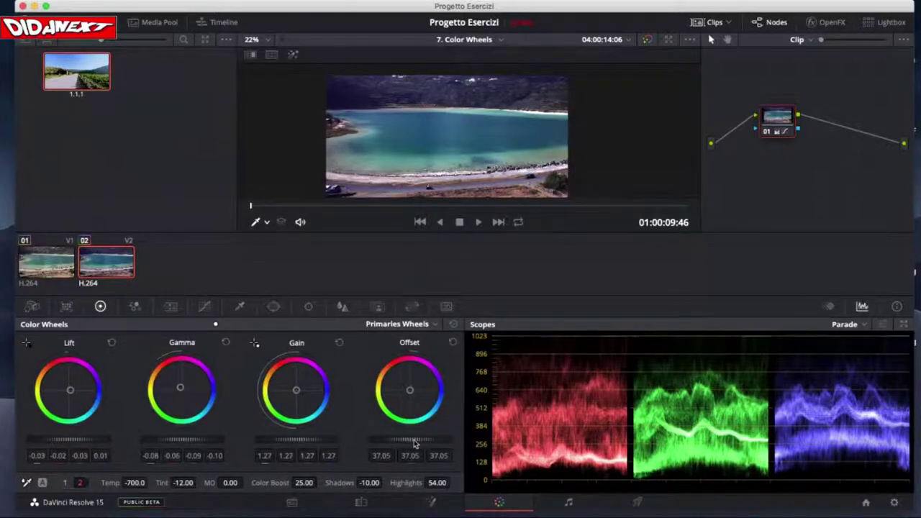
Step: Raise the Offset of clip 02 to 43.95 and its overall Lift to -0.02, -0.02, -0.02, 0.02
{"action": "mouse_move", "coordinate": [414, 439]}
{"action": "left_mouse_down"}
{"action": "mouse_move", "coordinate": [389, 439]}
{"action": "mouse_move", "coordinate": [457, 439]}
{"action": "mouse_move", "coordinate": [399, 438]}
{"action": "left_mouse_up"}
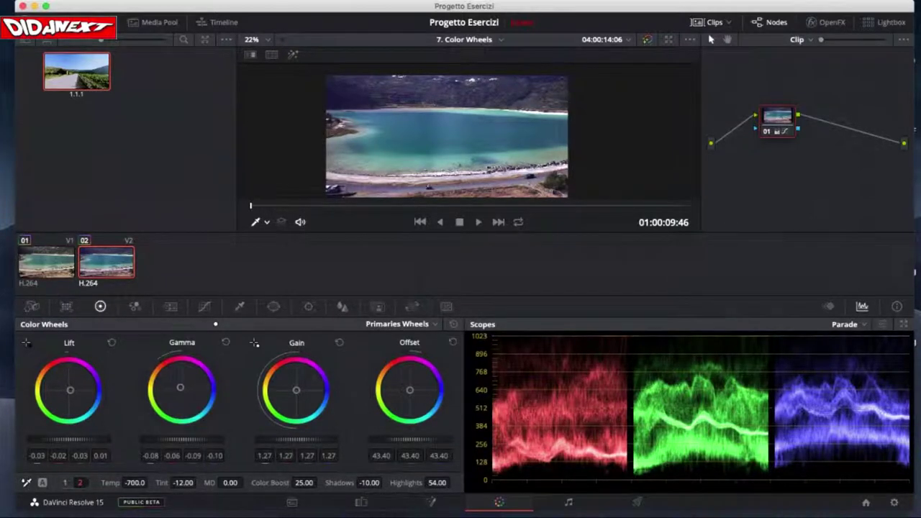
{"action": "mouse_move", "coordinate": [409, 439]}
{"action": "left_mouse_down"}
{"action": "mouse_move", "coordinate": [424, 439]}
{"action": "mouse_move", "coordinate": [383, 439]}
{"action": "mouse_move", "coordinate": [414, 439]}
{"action": "left_mouse_up"}
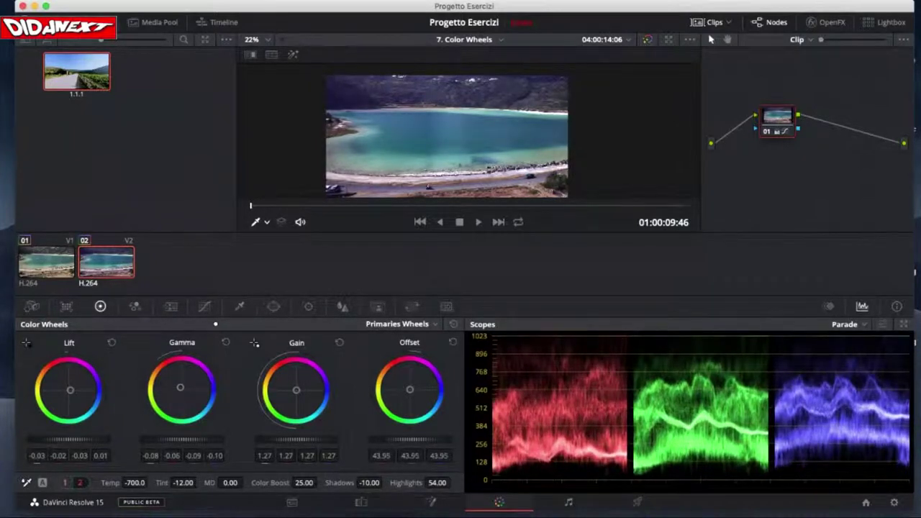
{"action": "mouse_move", "coordinate": [72, 443]}
{"action": "left_mouse_down"}
{"action": "mouse_move", "coordinate": [2, 442]}
{"action": "mouse_move", "coordinate": [63, 446]}
{"action": "left_mouse_up"}
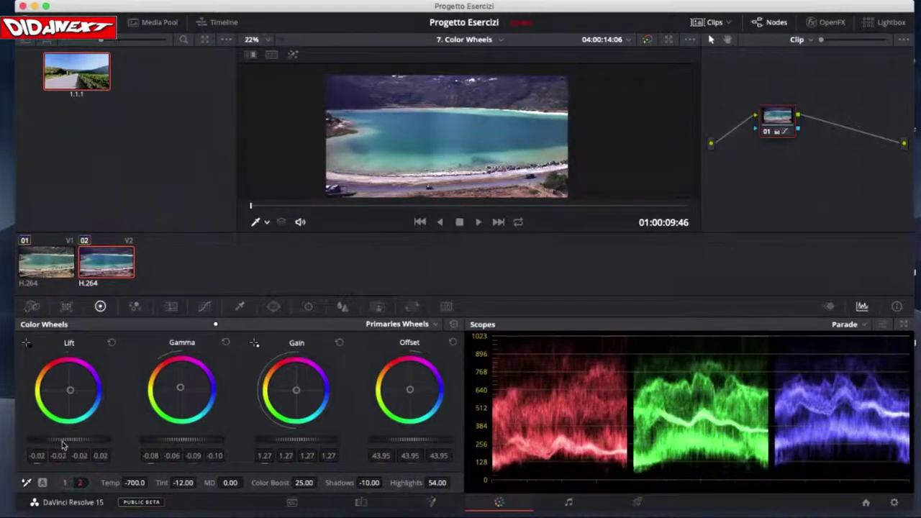
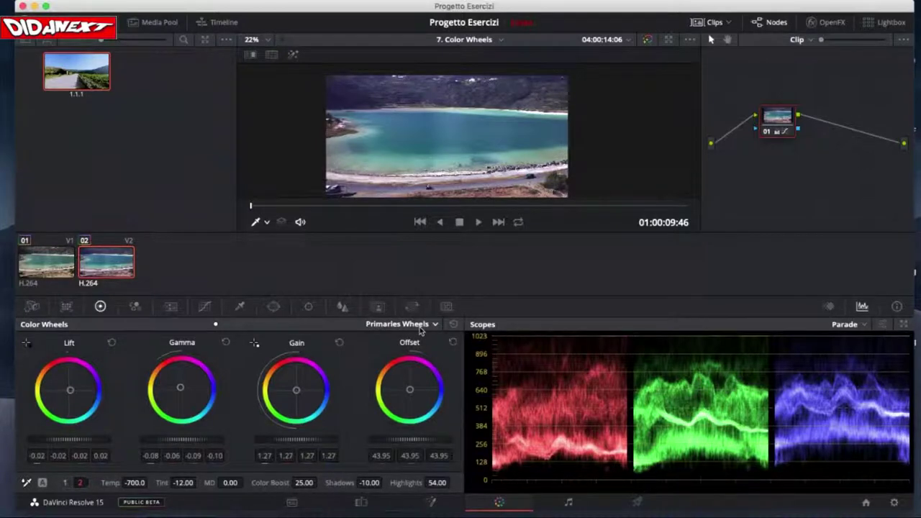
Step: Reset the node grade of clip 01 and compare the ungraded image with graded clip 02
{"action": "left_click", "coordinate": [64, 264]}
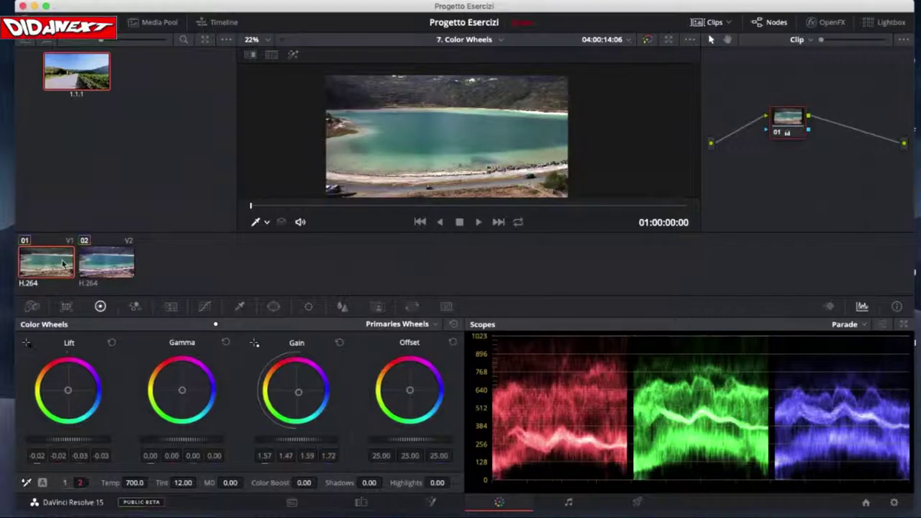
{"action": "right_click", "coordinate": [789, 121]}
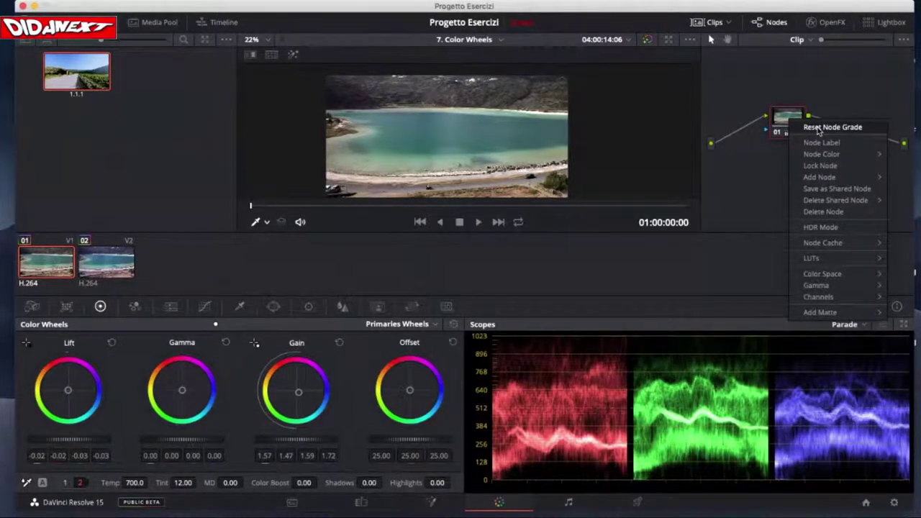
{"action": "left_click", "coordinate": [817, 128]}
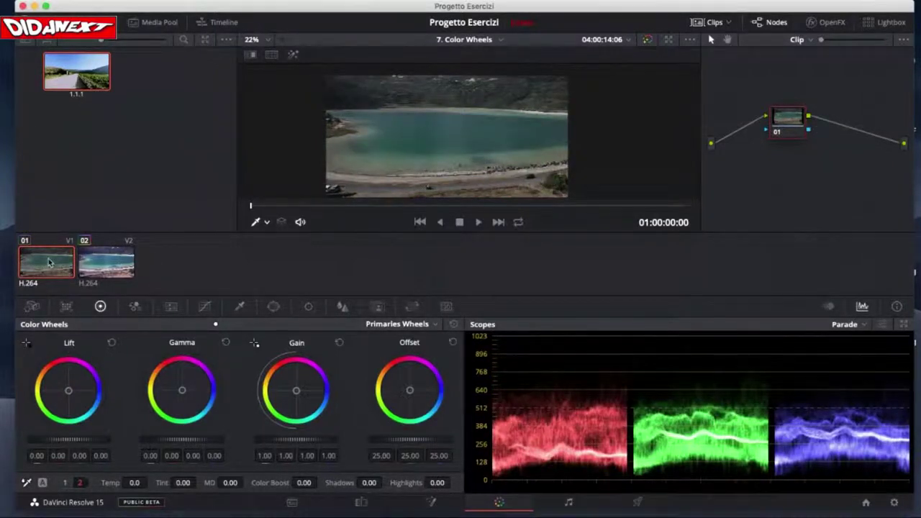
{"action": "left_click", "coordinate": [102, 263]}
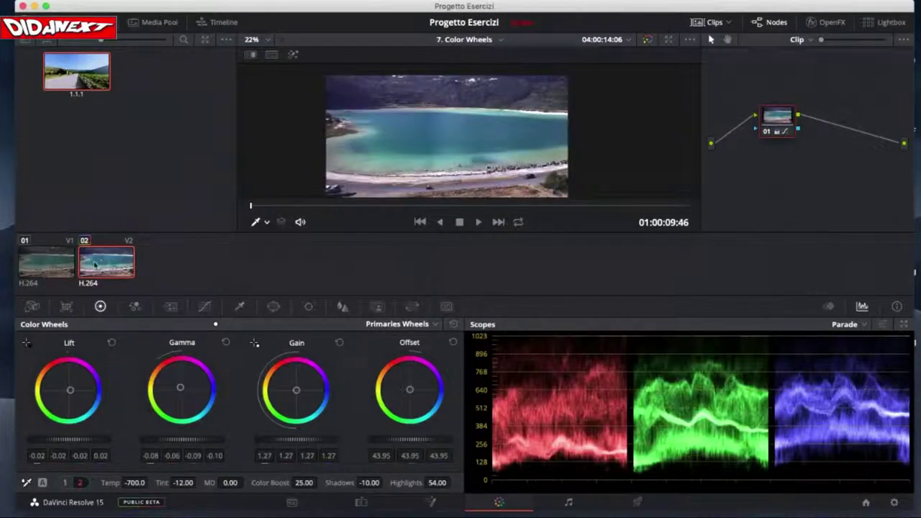
{"action": "left_click", "coordinate": [56, 267]}
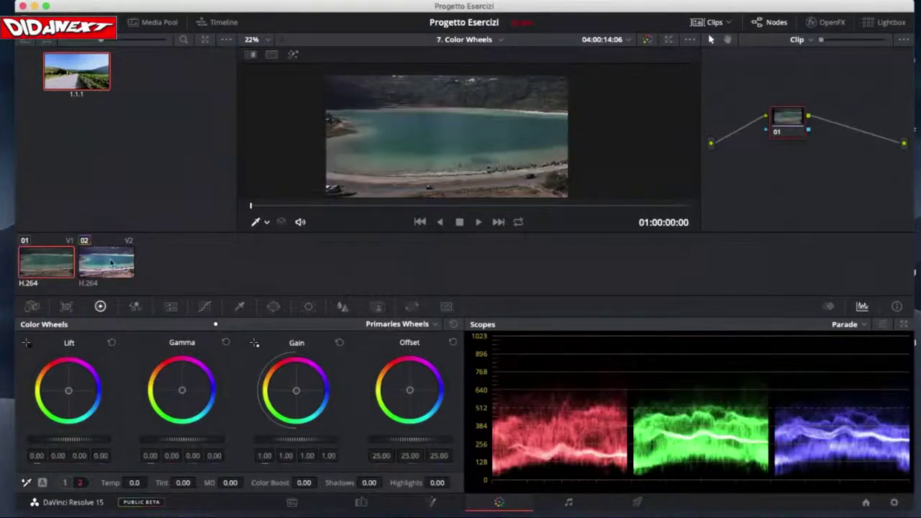
{"action": "left_click", "coordinate": [112, 263]}
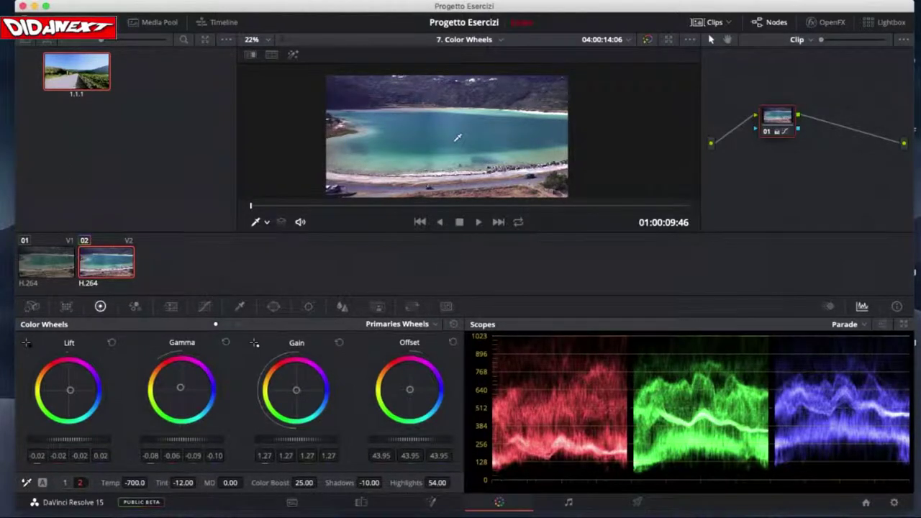
Step: Switch to the timeline 10. Nodo e curve and compare its two kitchen clips
{"action": "left_click", "coordinate": [490, 40]}
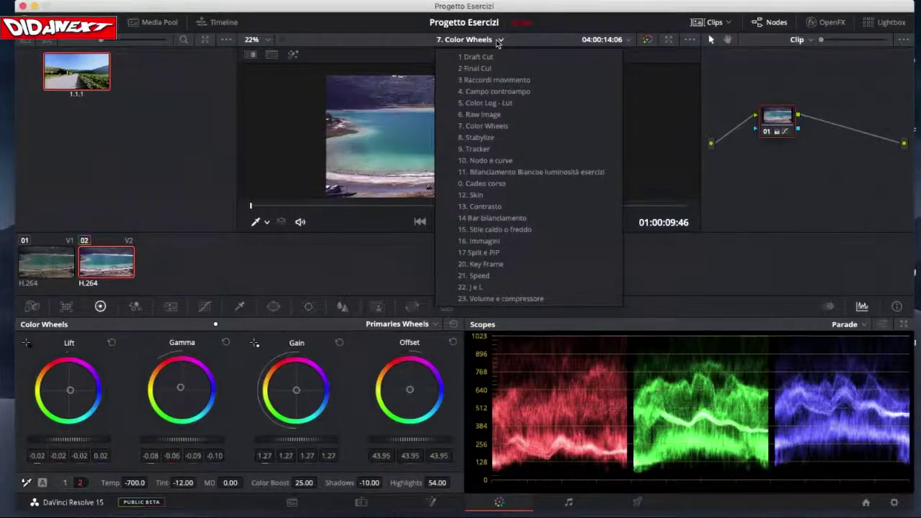
{"action": "left_click", "coordinate": [501, 173]}
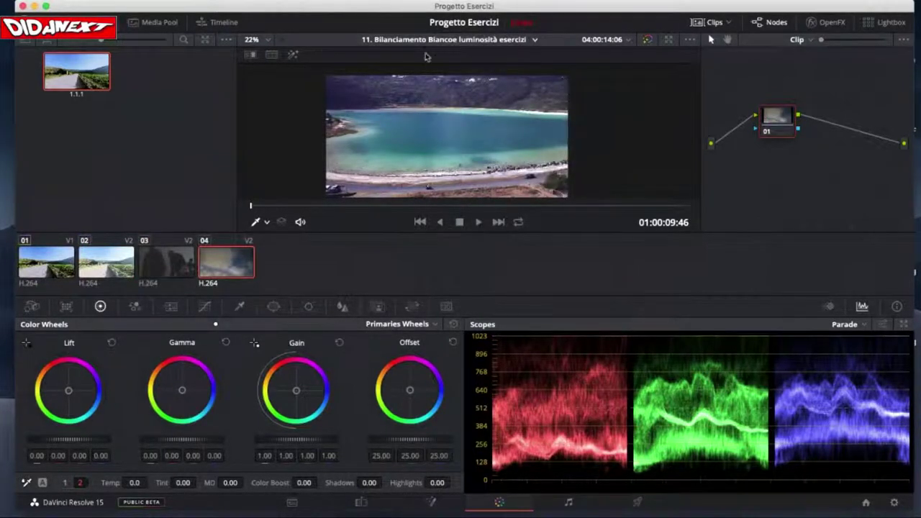
{"action": "left_click", "coordinate": [475, 41]}
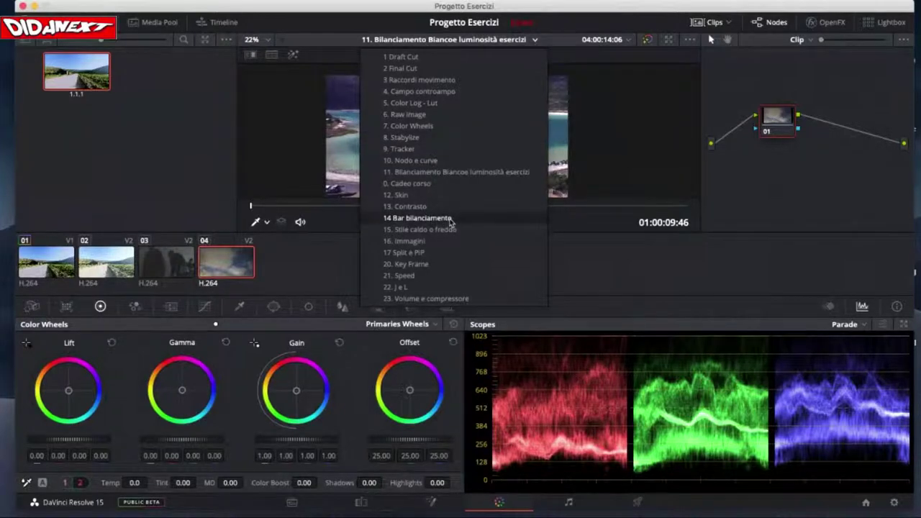
{"action": "left_click", "coordinate": [416, 162]}
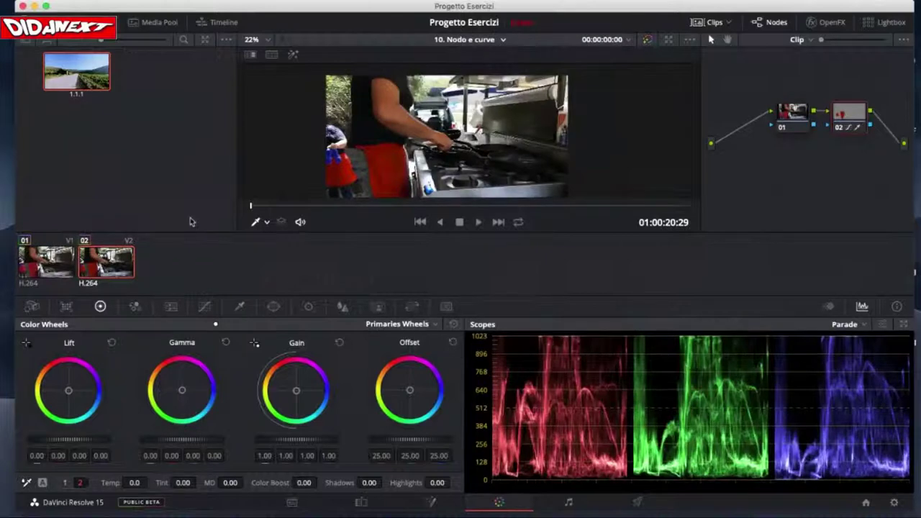
{"action": "left_click", "coordinate": [61, 262]}
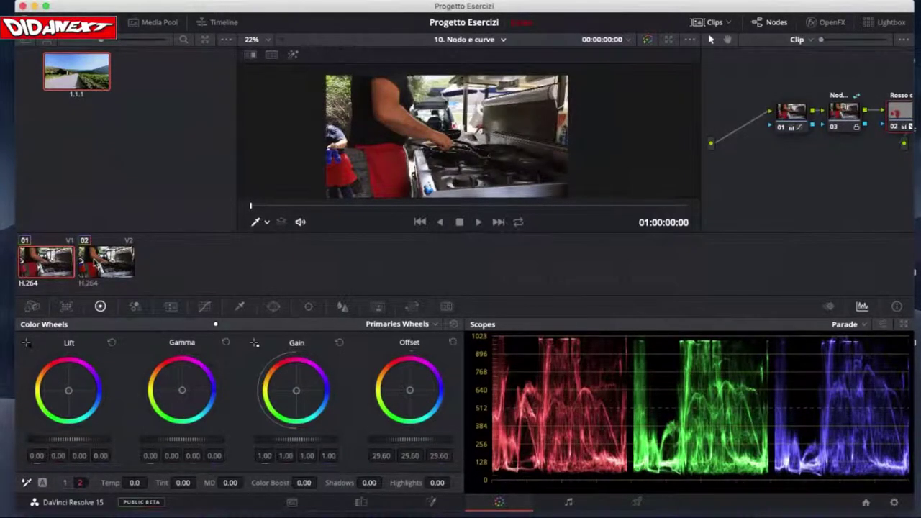
{"action": "left_click", "coordinate": [93, 264]}
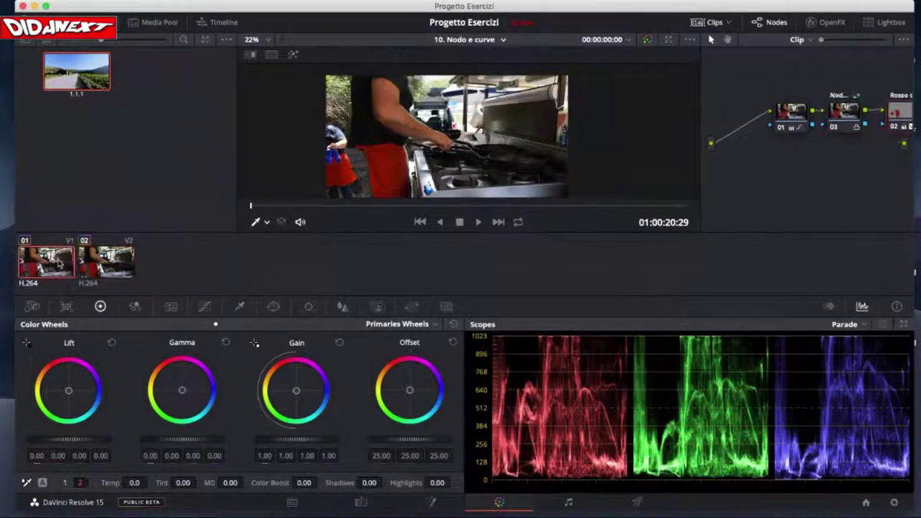
{"action": "left_click", "coordinate": [108, 266]}
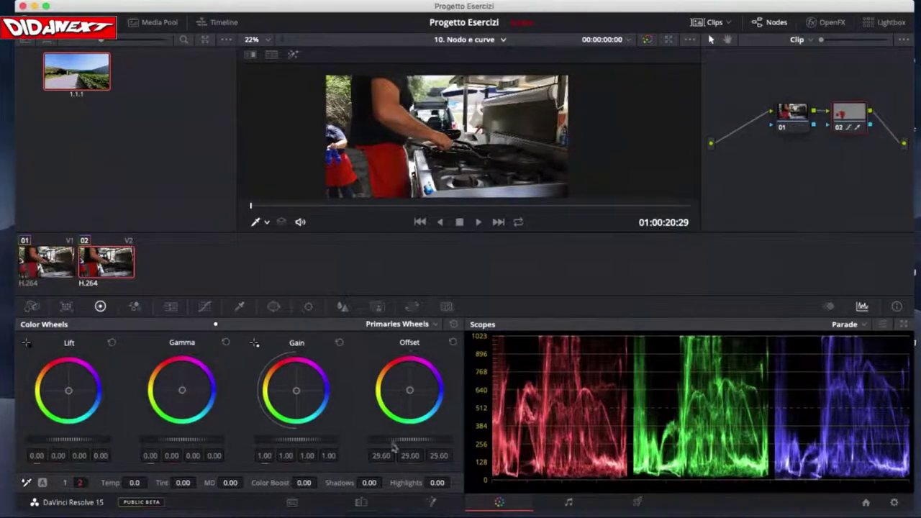
Step: Open the timeline in the Edit page, select the Finale CUCINA.mov clip and compare it with the yellow CUCINA.mov clip around 01:00:22:39
{"action": "left_click", "coordinate": [362, 503]}
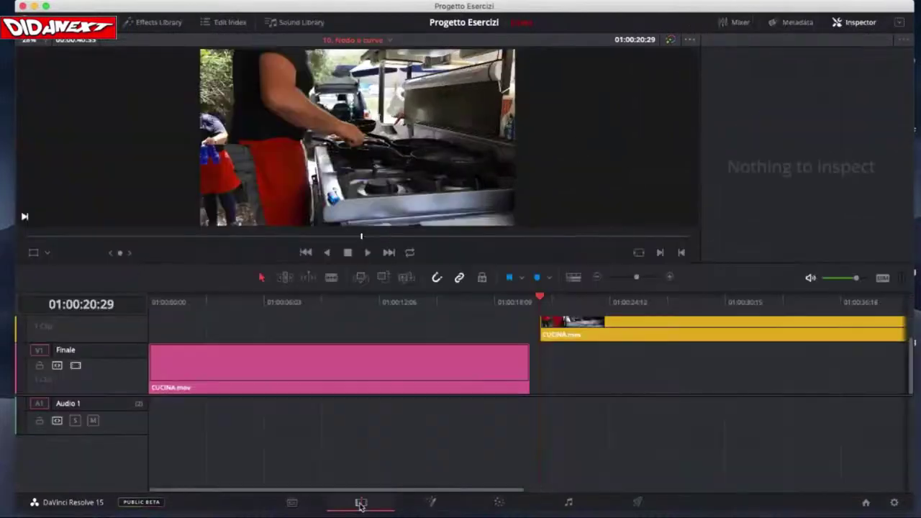
{"action": "left_click", "coordinate": [188, 302]}
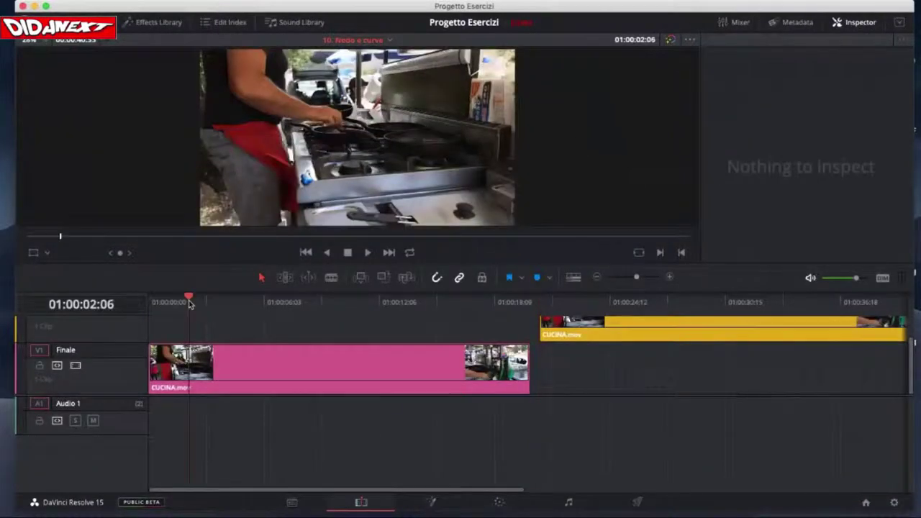
{"action": "left_click", "coordinate": [223, 360]}
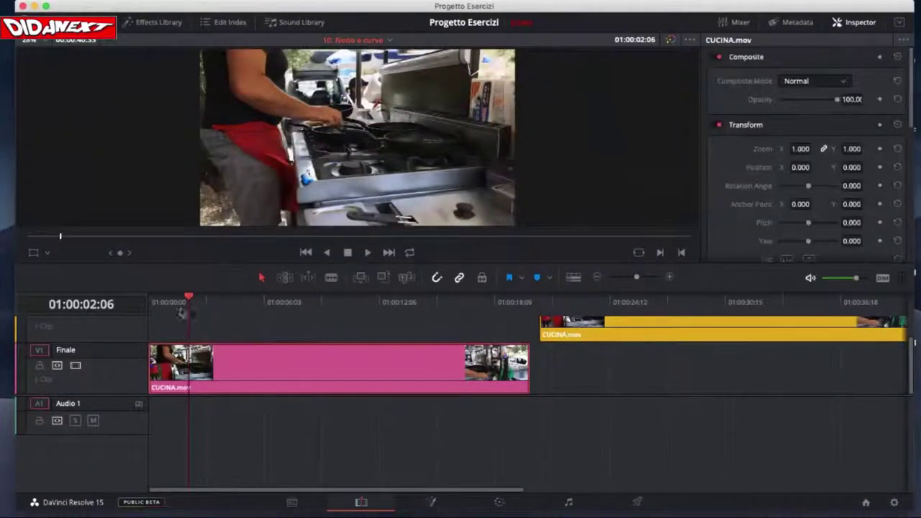
{"action": "left_click_drag", "start_coordinate": [186, 302], "coordinate": [197, 319]}
{"action": "mouse_move", "coordinate": [596, 303]}
{"action": "left_mouse_down"}
{"action": "mouse_move", "coordinate": [711, 303]}
{"action": "mouse_move", "coordinate": [582, 303]}
{"action": "left_mouse_up"}
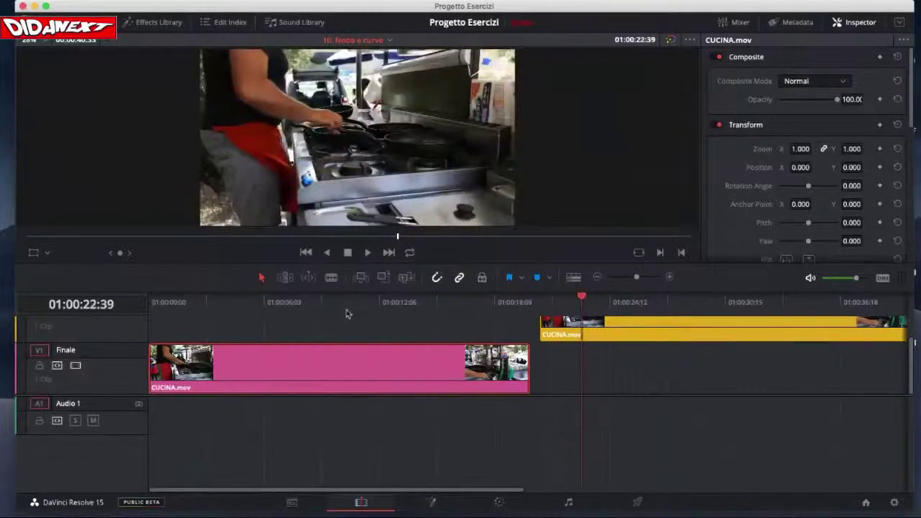
Step: Compare the pink Finale clip at 01:00:01:24 with the yellow Esercizio clip at 01:00:28:30 and 01:00:20:36, enlarging the viewer image
{"action": "left_click", "coordinate": [176, 303]}
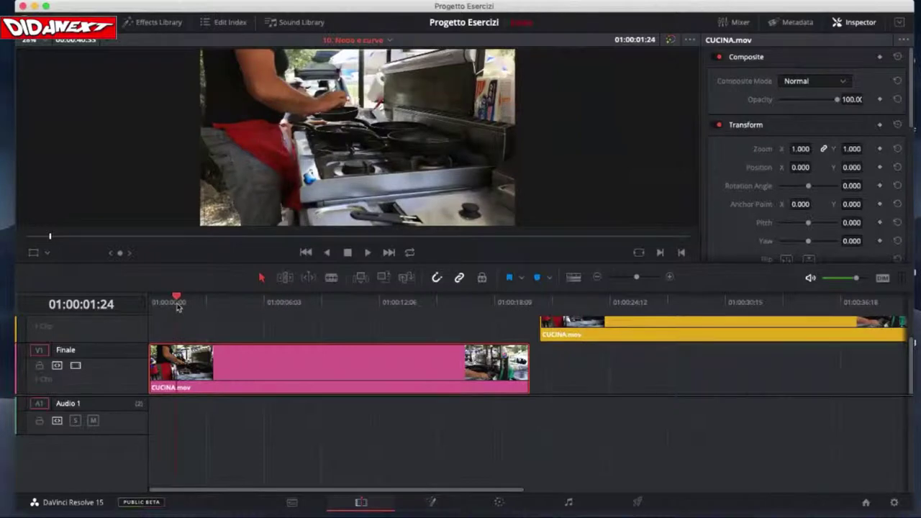
{"action": "scroll", "coordinate": [594, 344], "scroll_direction": "up", "scroll_amount": 2}
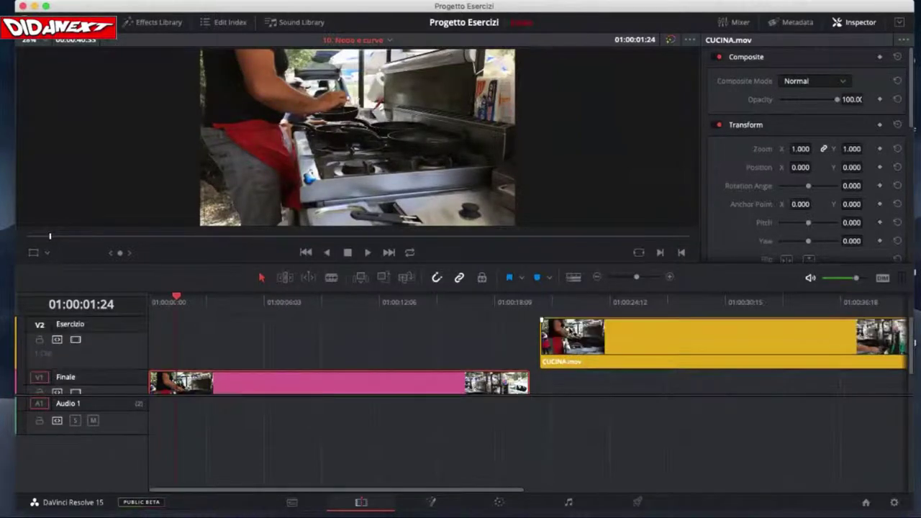
{"action": "scroll", "coordinate": [281, 160], "scroll_direction": "down", "scroll_amount": 1}
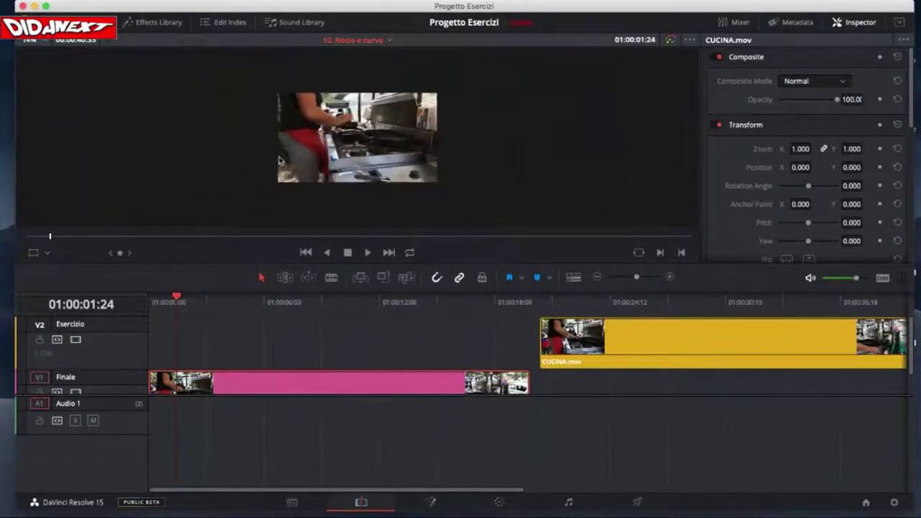
{"action": "scroll", "coordinate": [281, 159], "scroll_direction": "down", "scroll_amount": 1}
{"action": "scroll", "coordinate": [280, 160], "scroll_direction": "up", "scroll_amount": 4}
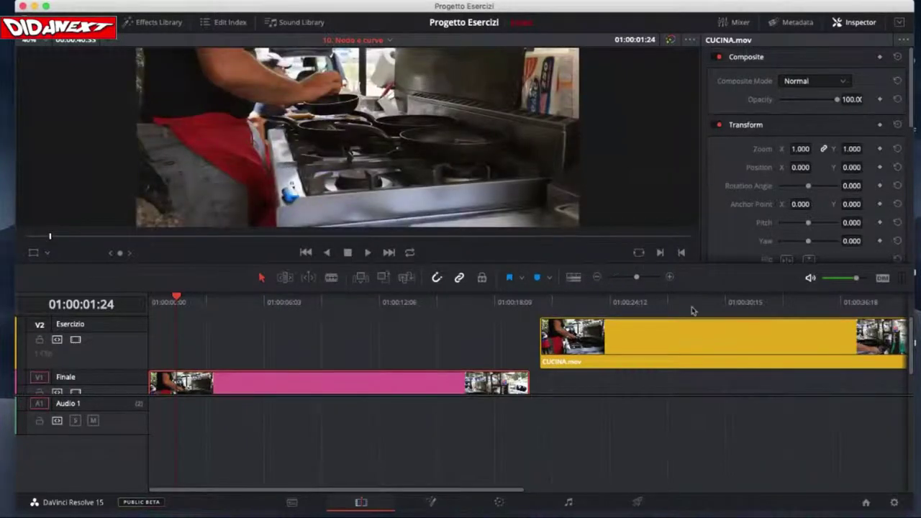
{"action": "left_click", "coordinate": [692, 307]}
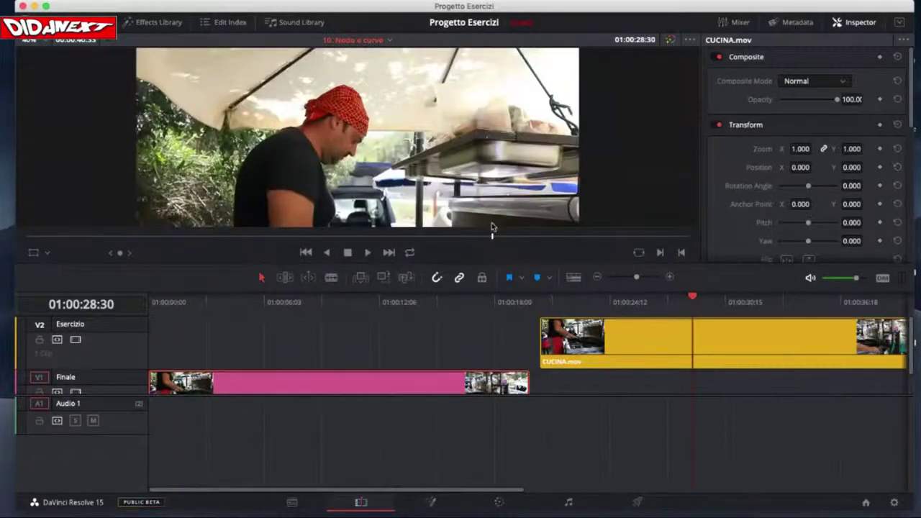
{"action": "left_click_drag", "start_coordinate": [489, 238], "coordinate": [363, 238]}
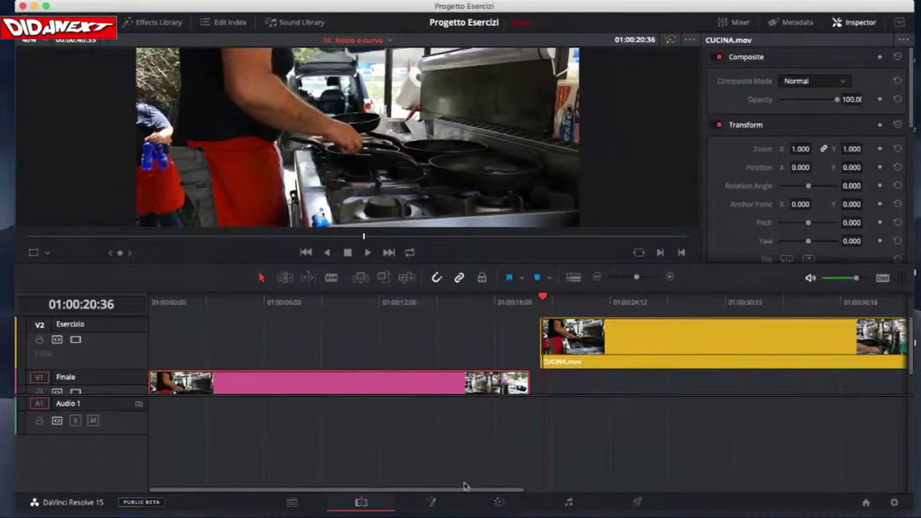
Step: Open the Color page and delete node 02 from the exercise clip 02
{"action": "left_click", "coordinate": [499, 503]}
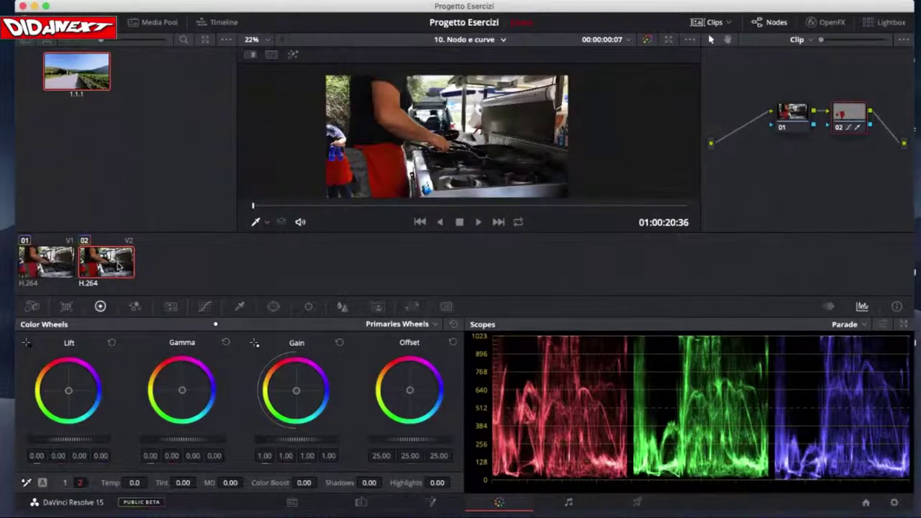
{"action": "left_click", "coordinate": [58, 266]}
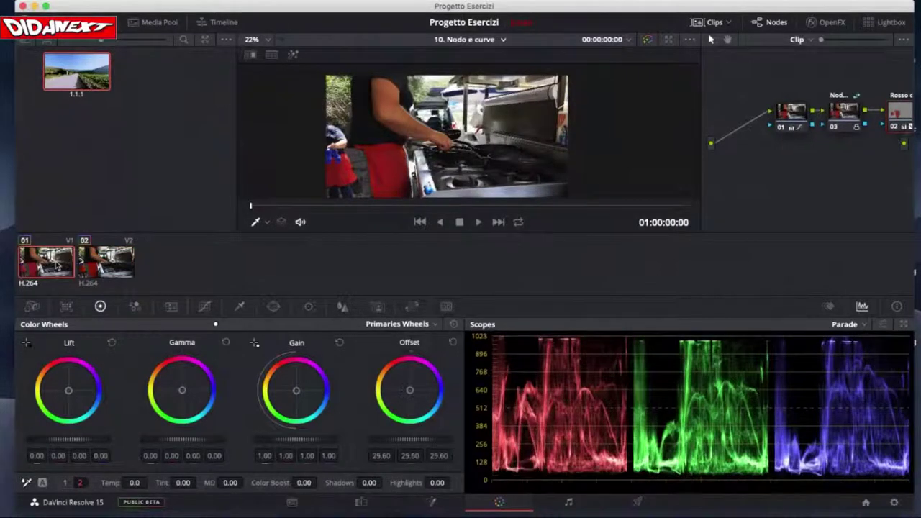
{"action": "left_click", "coordinate": [105, 267]}
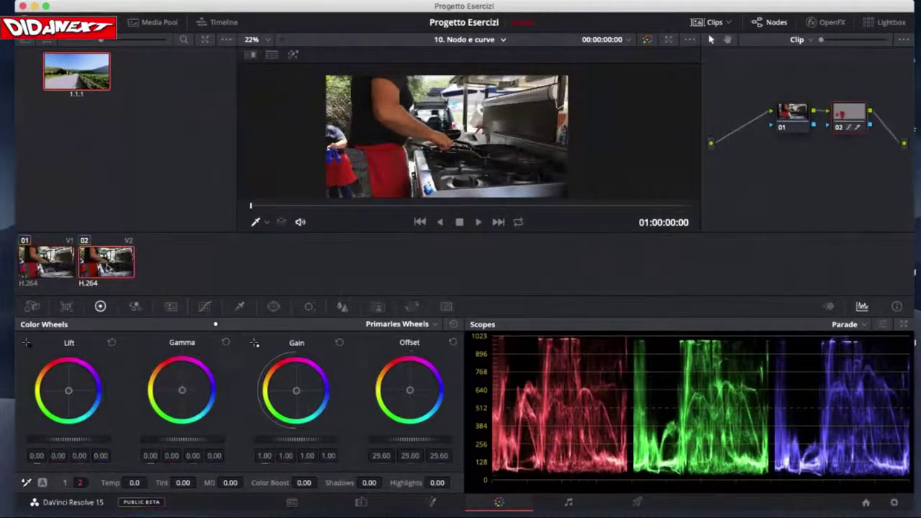
{"action": "right_click", "coordinate": [850, 121]}
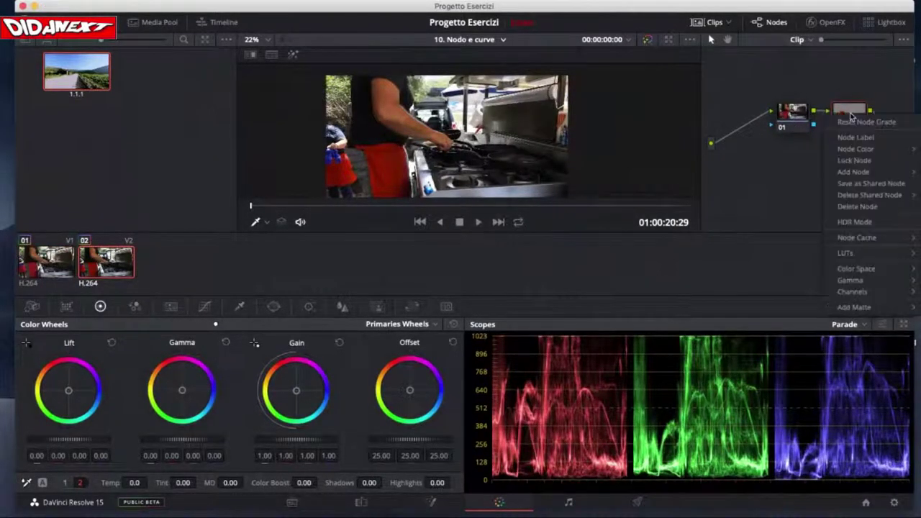
{"action": "left_click", "coordinate": [847, 122]}
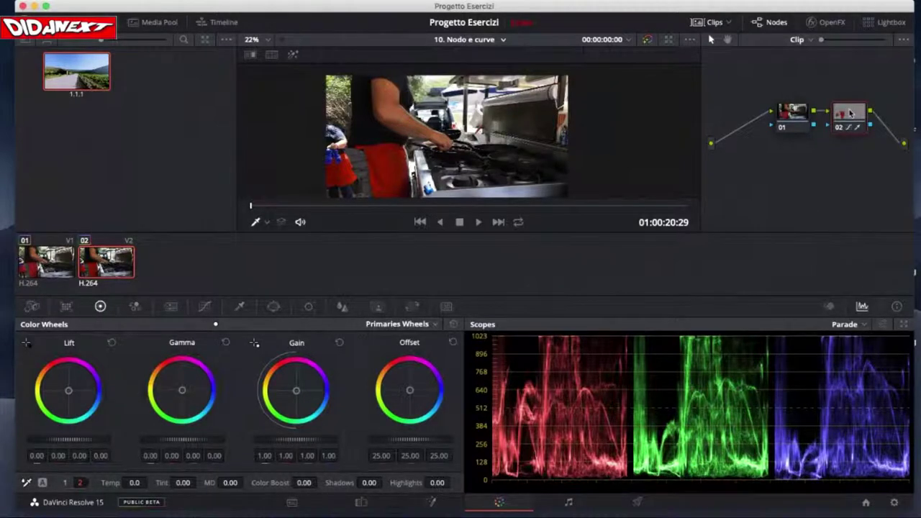
{"action": "key", "text": "Delete"}
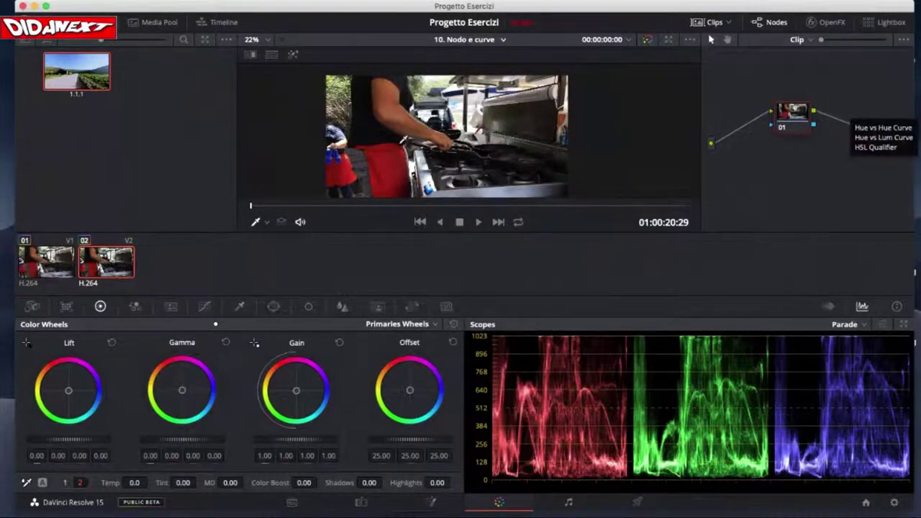
Step: Compare the graded clip 01 with clip 02 and return to clip 01's node graph
{"action": "left_click", "coordinate": [59, 263]}
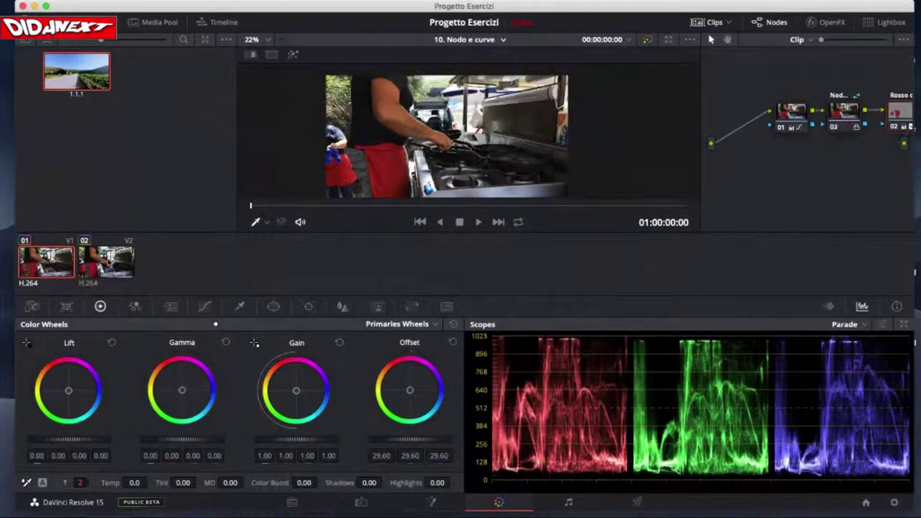
{"action": "left_click", "coordinate": [109, 262]}
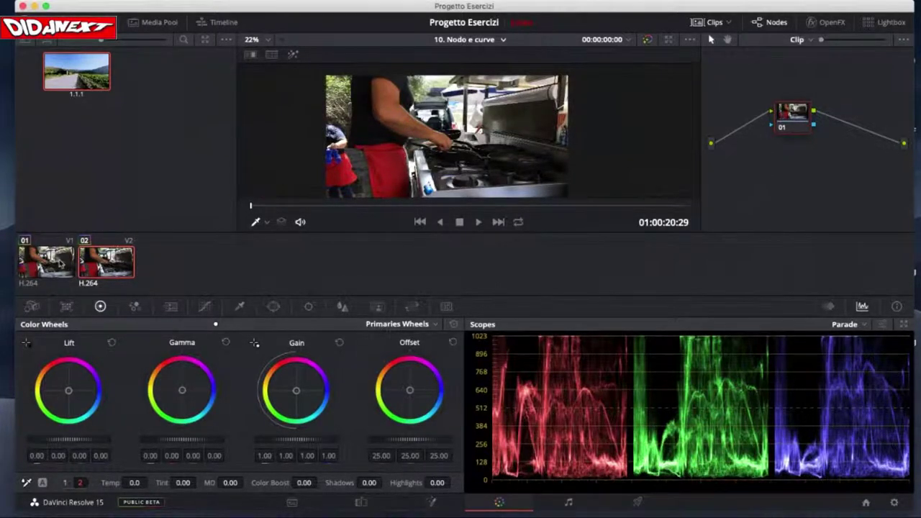
{"action": "left_click", "coordinate": [61, 264]}
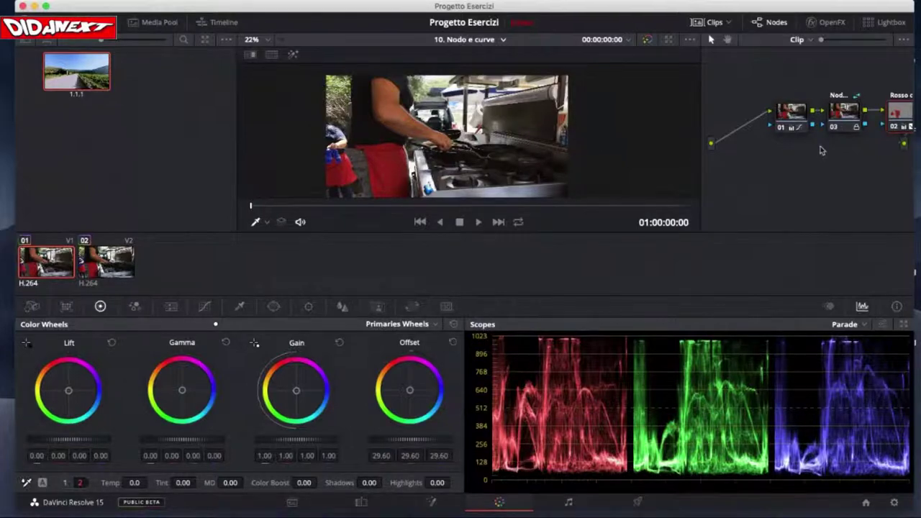
Step: Rearrange nodes 01, 03 and 02 of clip 01 into an evenly spaced row that fits inside the node graph
{"action": "left_click_drag", "start_coordinate": [797, 124], "coordinate": [754, 104]}
{"action": "left_click_drag", "start_coordinate": [843, 114], "coordinate": [807, 106]}
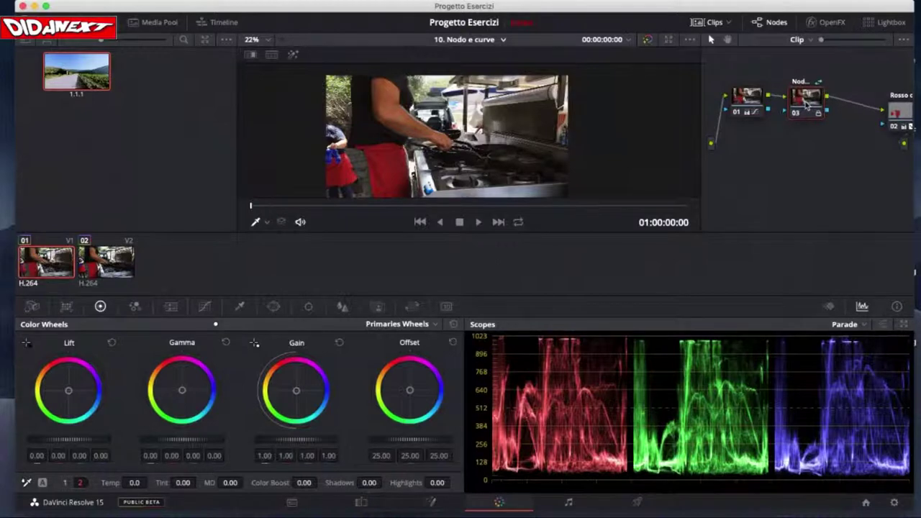
{"action": "left_click_drag", "start_coordinate": [910, 116], "coordinate": [876, 103]}
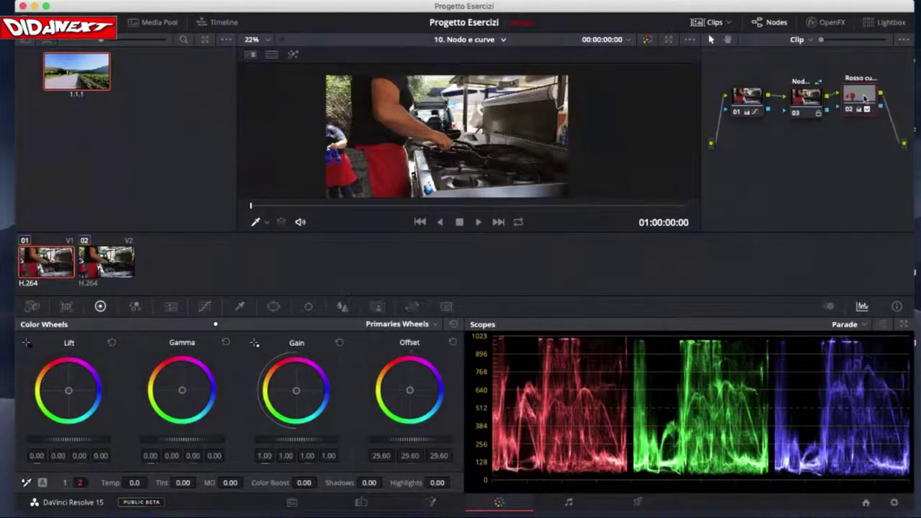
{"action": "left_click_drag", "start_coordinate": [808, 105], "coordinate": [808, 105]}
{"action": "left_click_drag", "start_coordinate": [866, 106], "coordinate": [869, 104]}
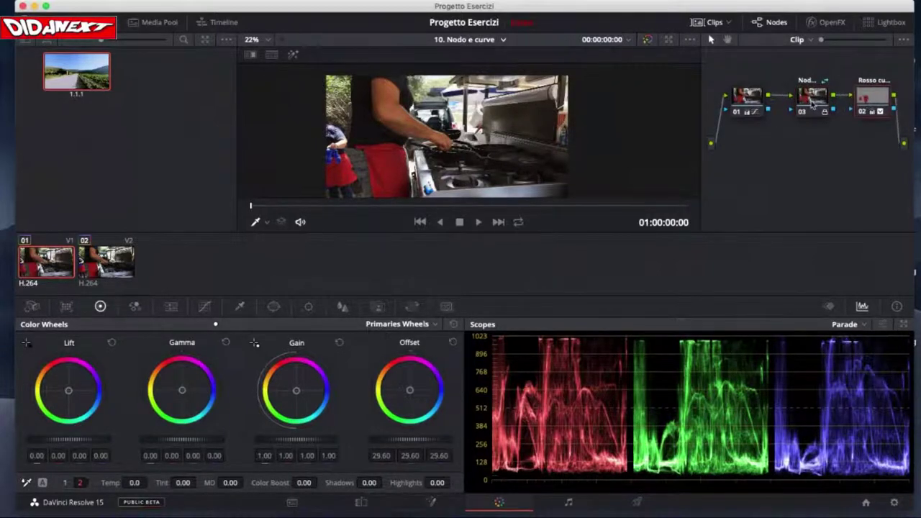
Step: Disable and re-enable the shared node 03 of clip 01 to check its effect on the image
{"action": "left_click", "coordinate": [810, 105]}
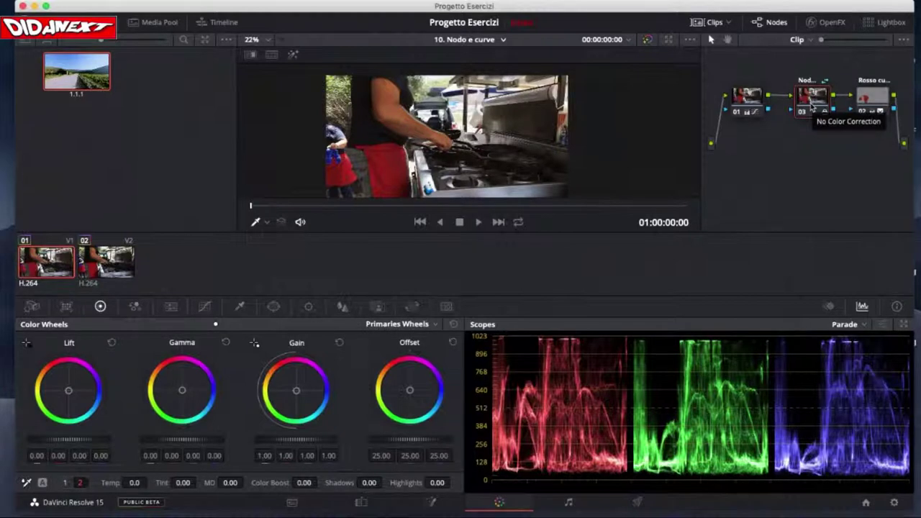
{"action": "key", "text": "super+d"}
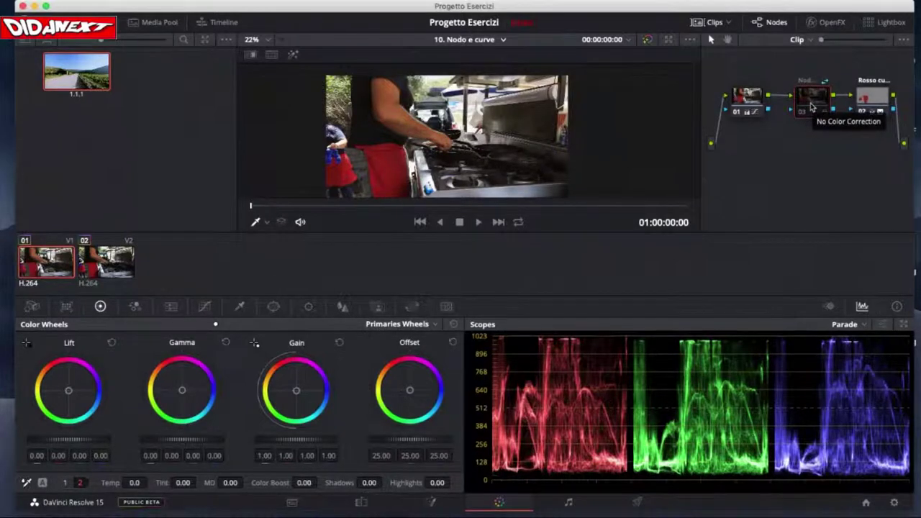
{"action": "key", "text": "super+d"}
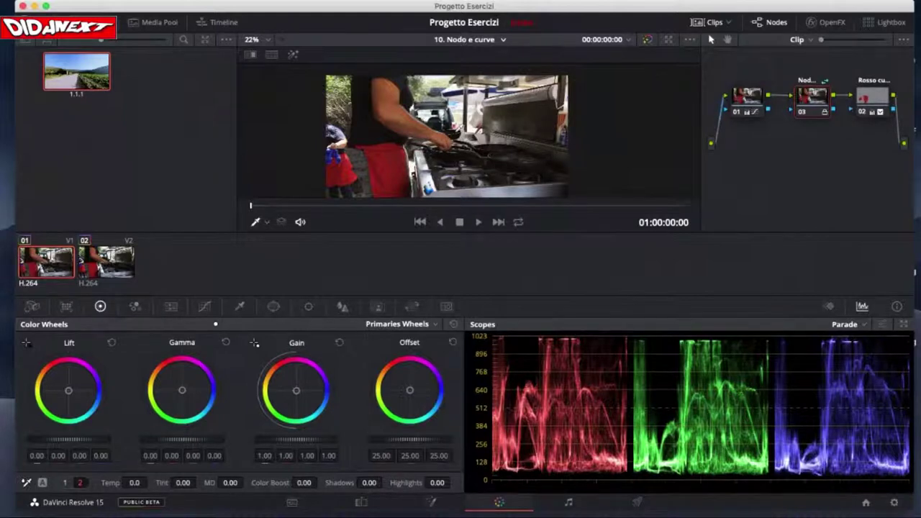
Step: Review the corrections in clip 01's node 02, and disable and re-enable it to compare the red fabric
{"action": "left_click", "coordinate": [878, 102]}
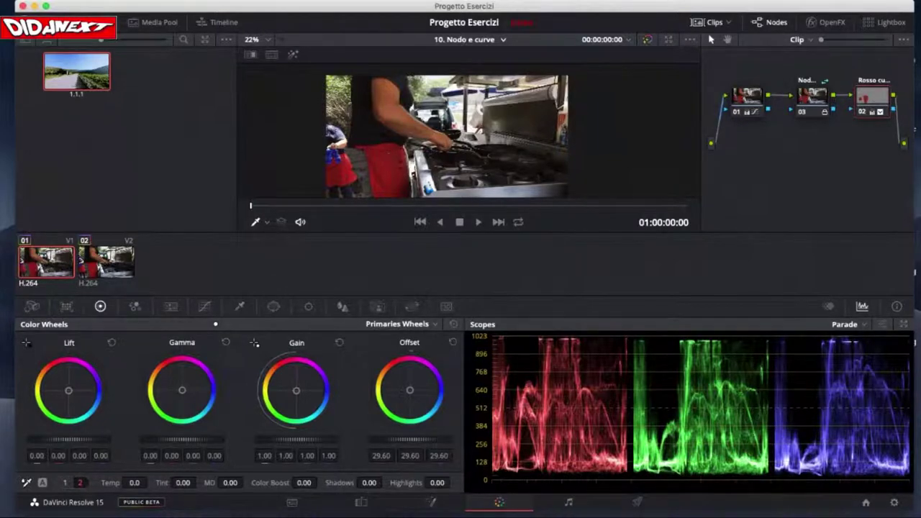
{"action": "mouse_move", "coordinate": [868, 108]}
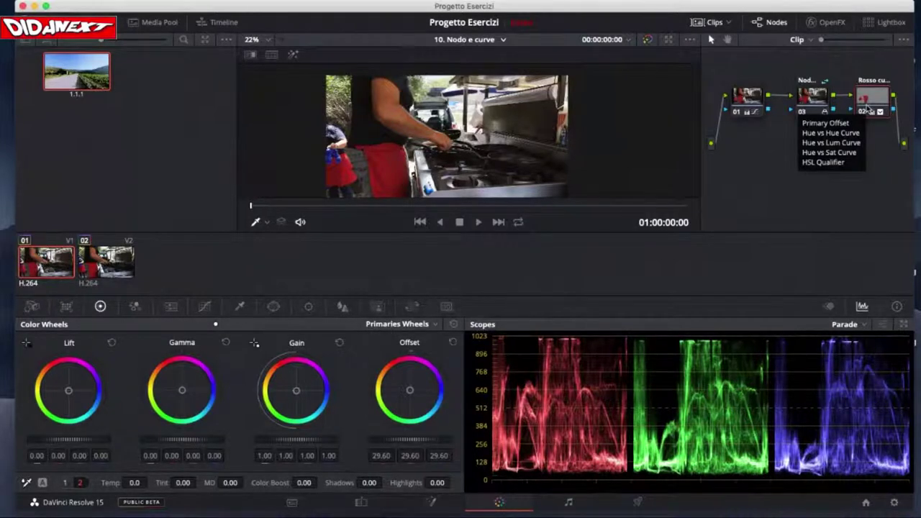
{"action": "key", "text": "super+d"}
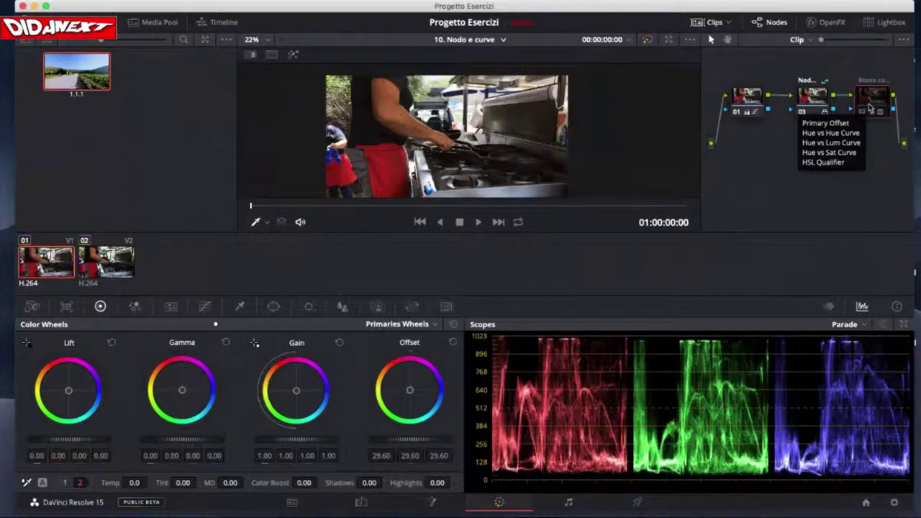
{"action": "key", "text": "super+d"}
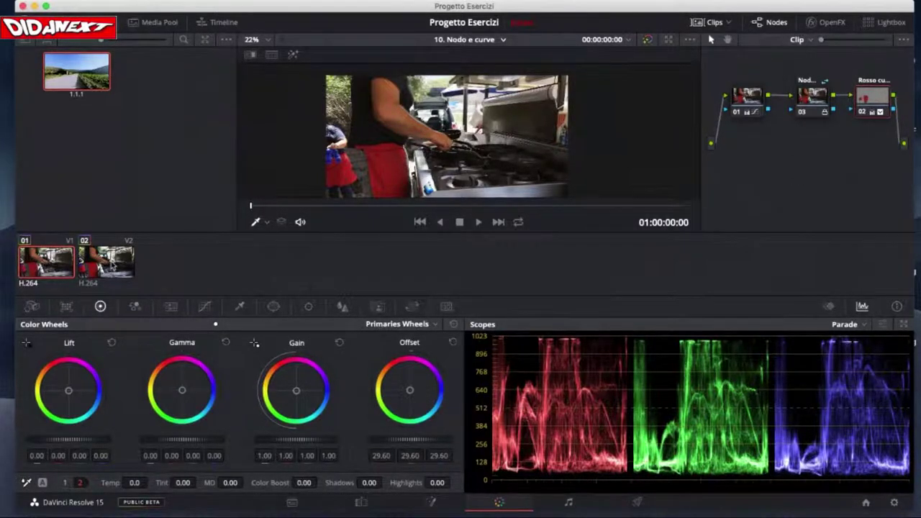
Step: Select clip 02, shift its node 01 toward the graph's source, and lower the node's Lift to -0.02 on all channels
{"action": "left_click", "coordinate": [111, 266]}
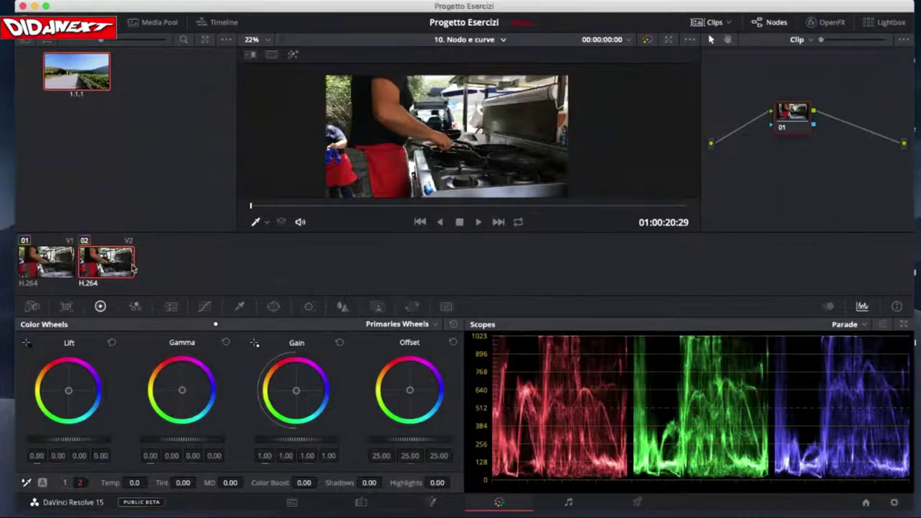
{"action": "left_click_drag", "start_coordinate": [802, 123], "coordinate": [777, 124]}
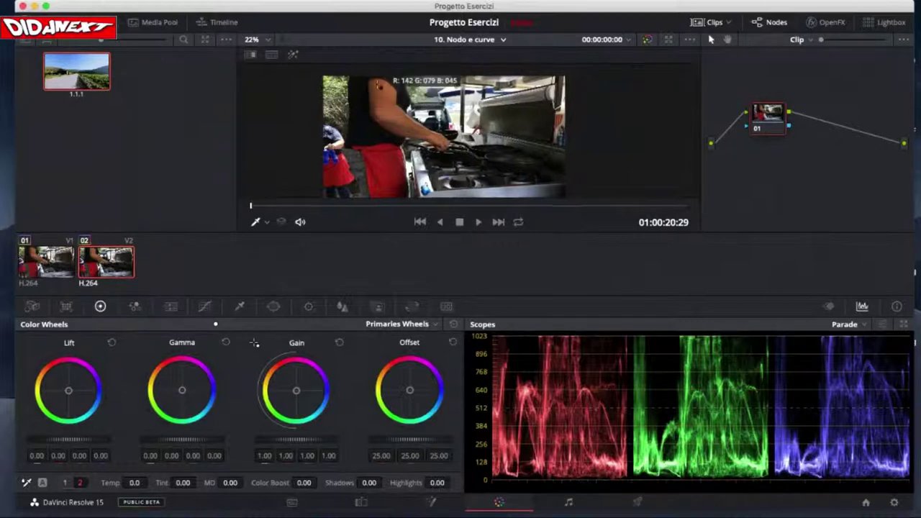
{"action": "left_click", "coordinate": [359, 90]}
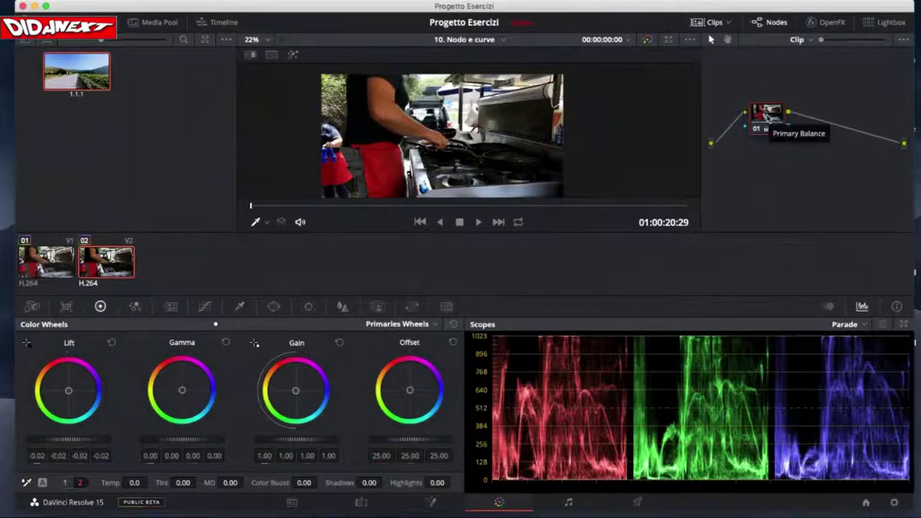
Step: Add a serial node after node 01 of clip 02
{"action": "right_click", "coordinate": [767, 117]}
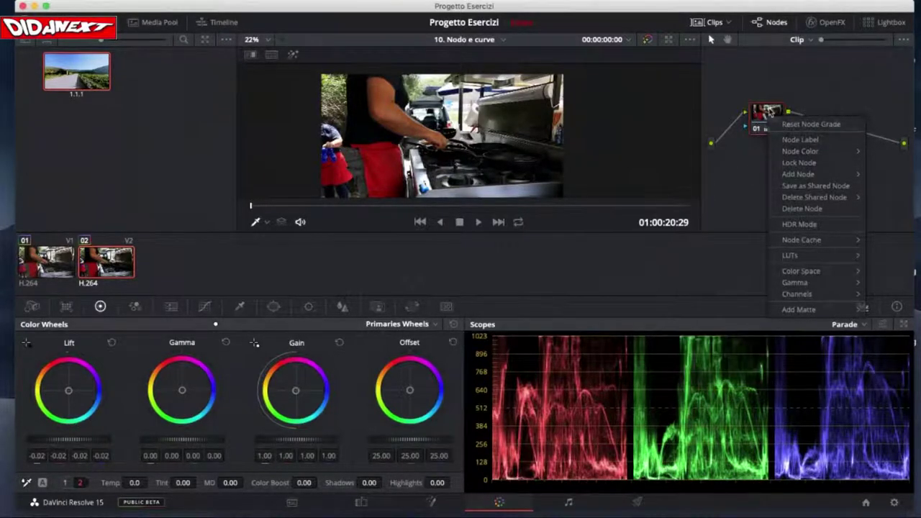
{"action": "left_click", "coordinate": [767, 117]}
{"action": "right_click", "coordinate": [767, 117]}
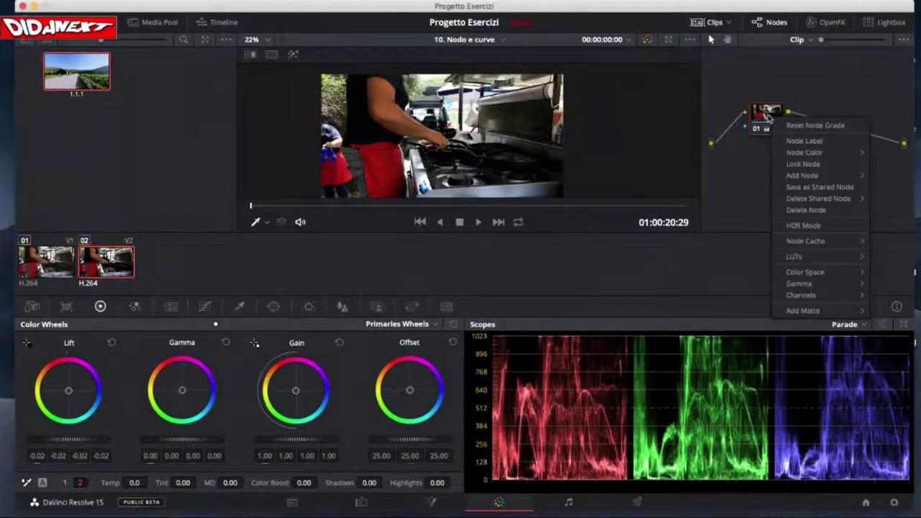
{"action": "mouse_move", "coordinate": [783, 173]}
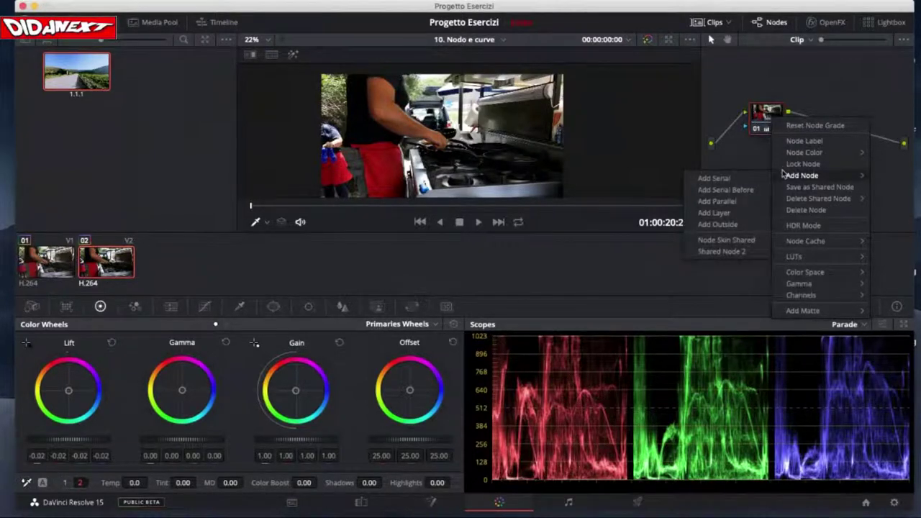
{"action": "left_click", "coordinate": [727, 180]}
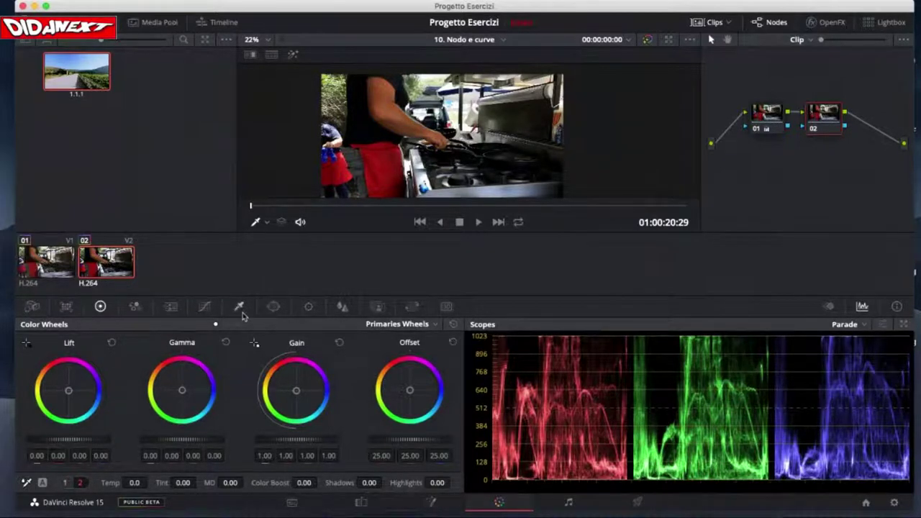
Step: Show the Hue Vs Hue curve for the new node 02
{"action": "left_click", "coordinate": [205, 308]}
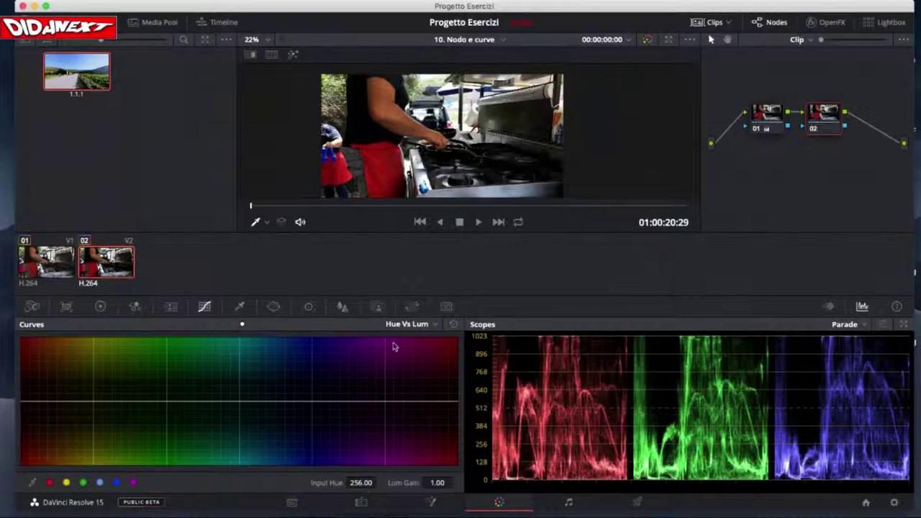
{"action": "left_click", "coordinate": [421, 326]}
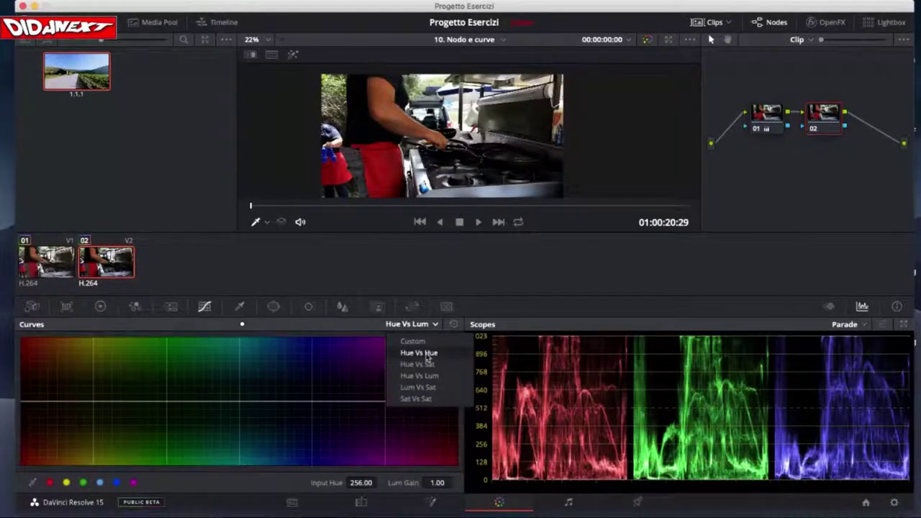
{"action": "left_click", "coordinate": [427, 354]}
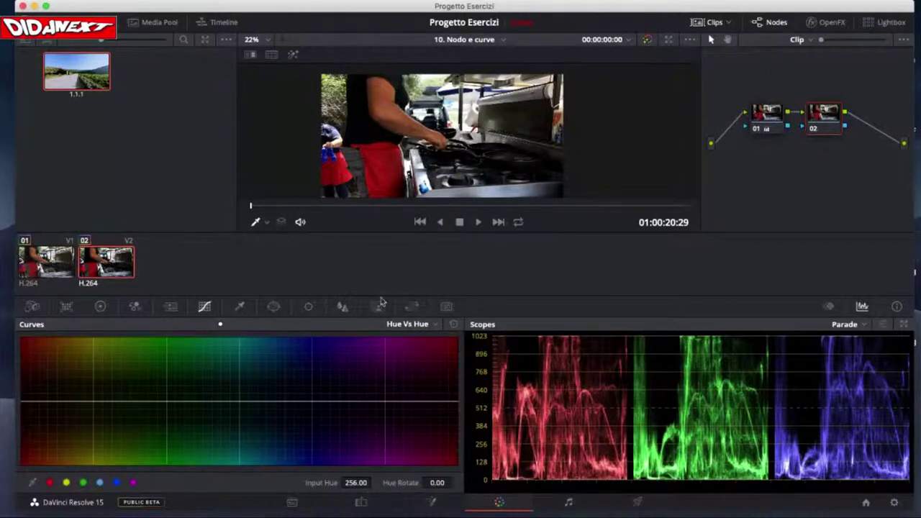
Step: Sample the red apron, try rotating its hue to -32.14 on the Hue Vs Hue curve, and reset the curve
{"action": "left_click", "coordinate": [267, 223]}
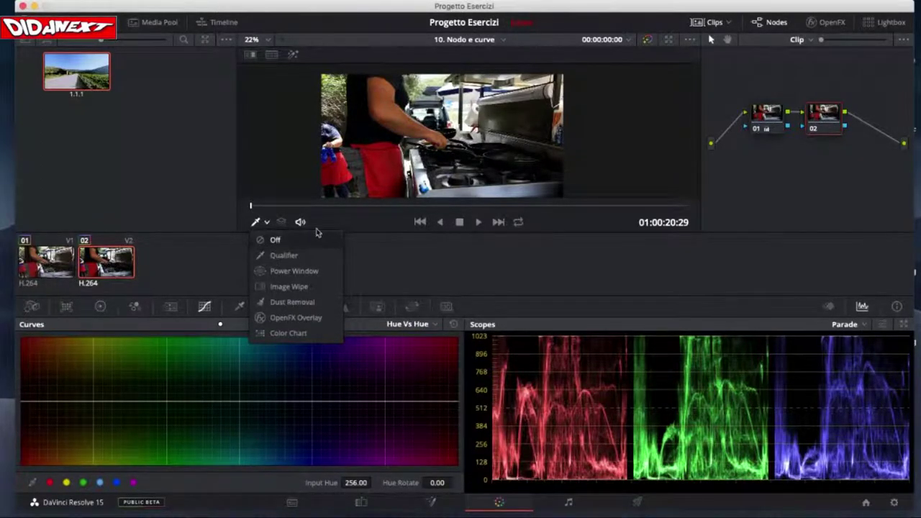
{"action": "left_click", "coordinate": [286, 257]}
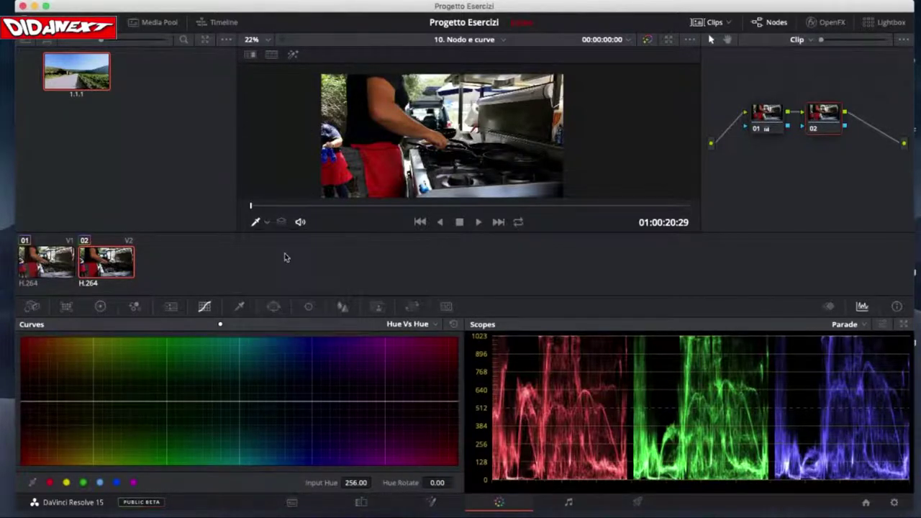
{"action": "left_click", "coordinate": [386, 161]}
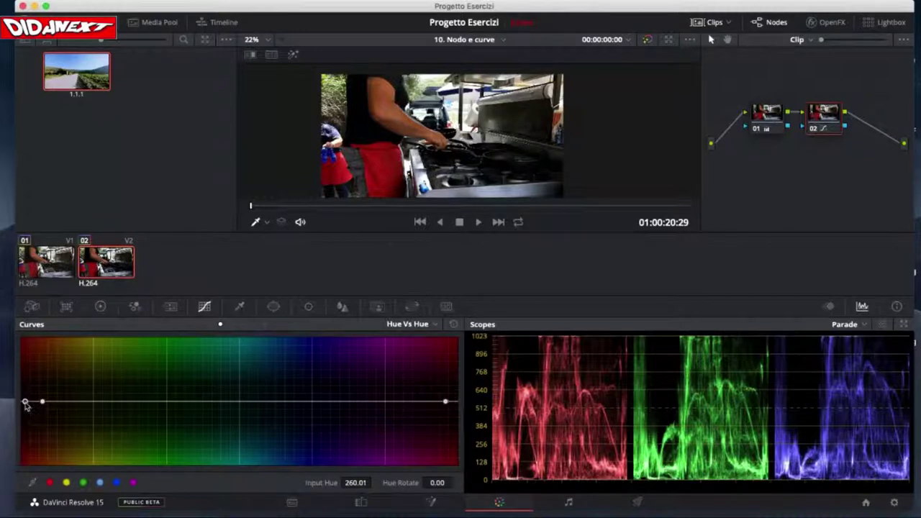
{"action": "left_click_drag", "start_coordinate": [24, 403], "coordinate": [26, 413]}
{"action": "mouse_move", "coordinate": [253, 207]}
{"action": "left_mouse_down"}
{"action": "mouse_move", "coordinate": [659, 208]}
{"action": "mouse_move", "coordinate": [256, 209]}
{"action": "left_mouse_up"}
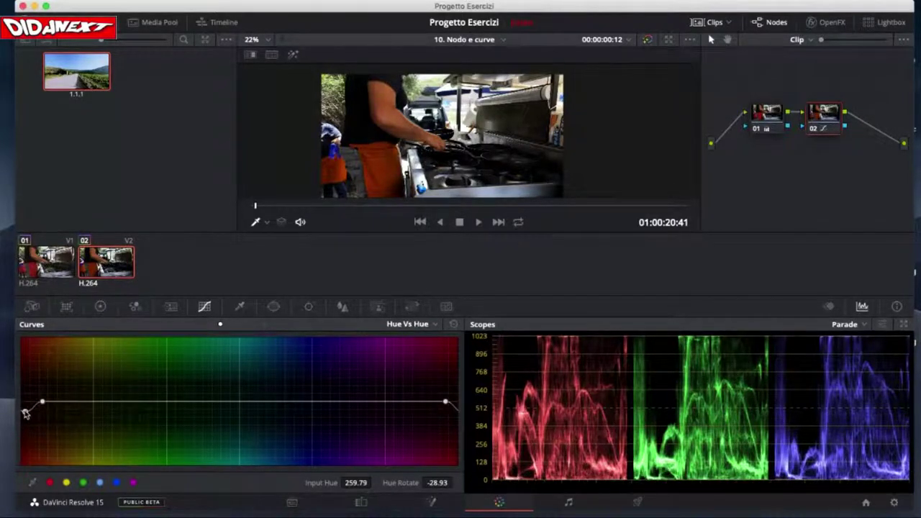
{"action": "left_click_drag", "start_coordinate": [25, 413], "coordinate": [23, 413]}
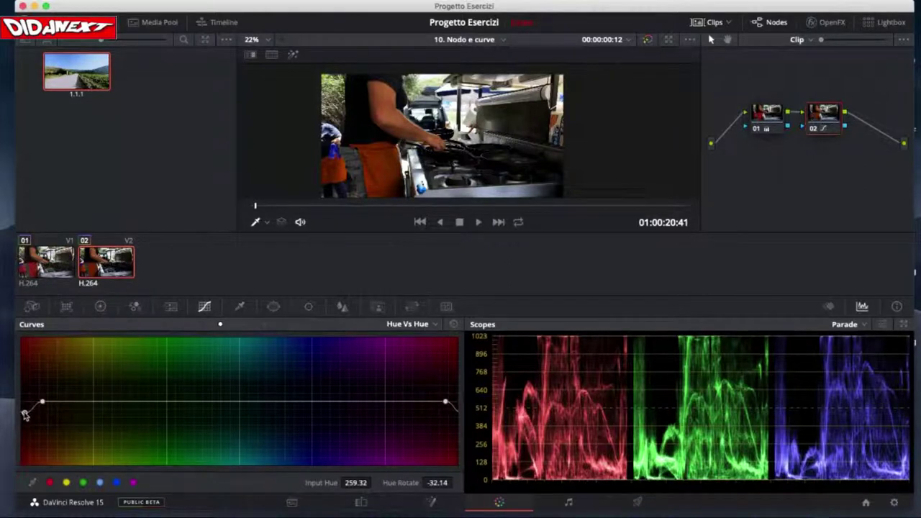
{"action": "left_click", "coordinate": [454, 325]}
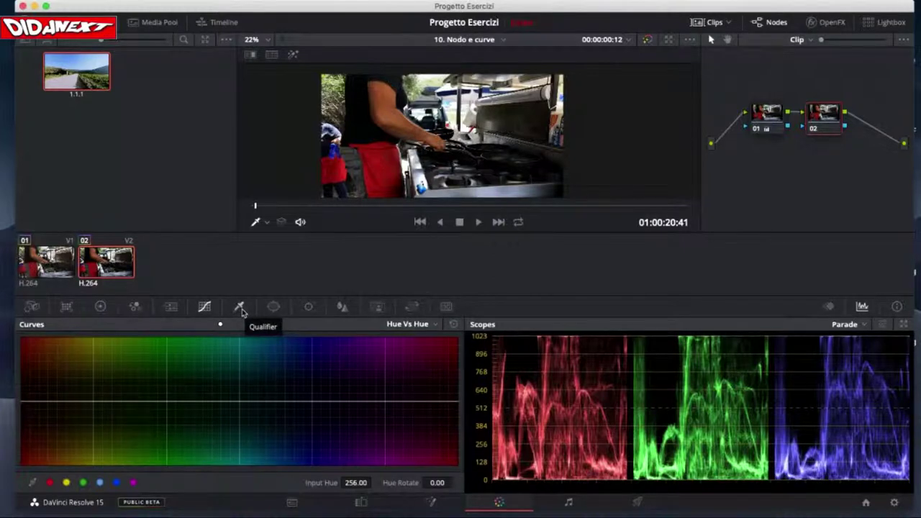
Step: Isolate the red apron in clip 02's node 02 by sampling its fabric with the HSL Qualifier's colour picker
{"action": "left_click", "coordinate": [266, 223]}
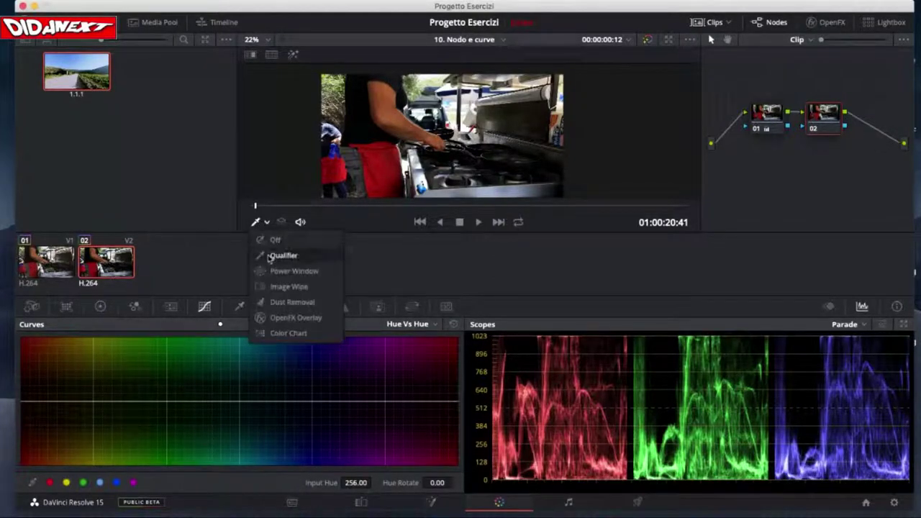
{"action": "left_click", "coordinate": [381, 249]}
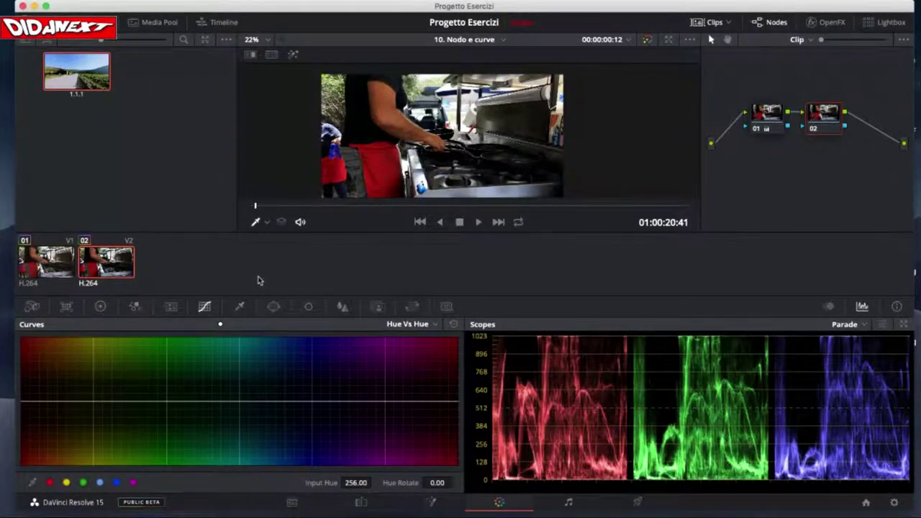
{"action": "left_click", "coordinate": [239, 308]}
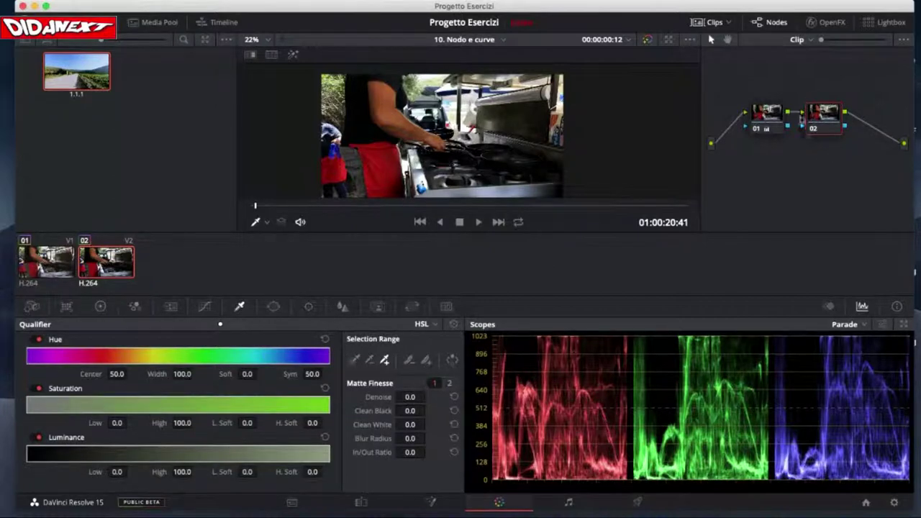
{"action": "left_click_drag", "start_coordinate": [824, 119], "coordinate": [828, 114]}
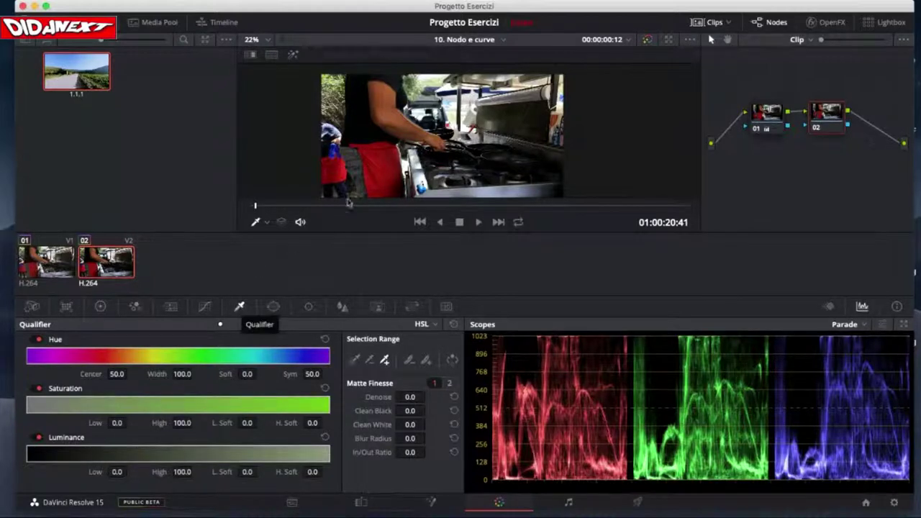
{"action": "right_click", "coordinate": [388, 167]}
{"action": "left_click", "coordinate": [296, 257]}
{"action": "left_click", "coordinate": [355, 361]}
{"action": "left_click", "coordinate": [384, 164]}
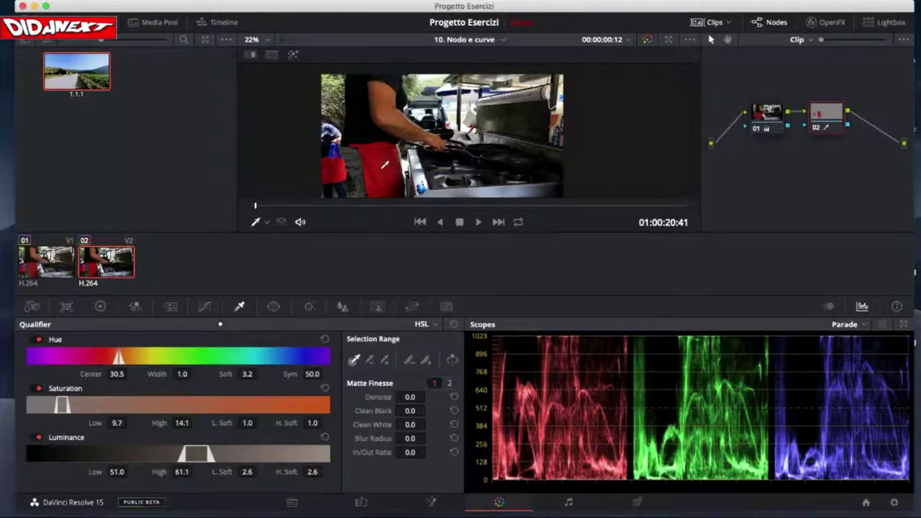
{"action": "left_click", "coordinate": [385, 162]}
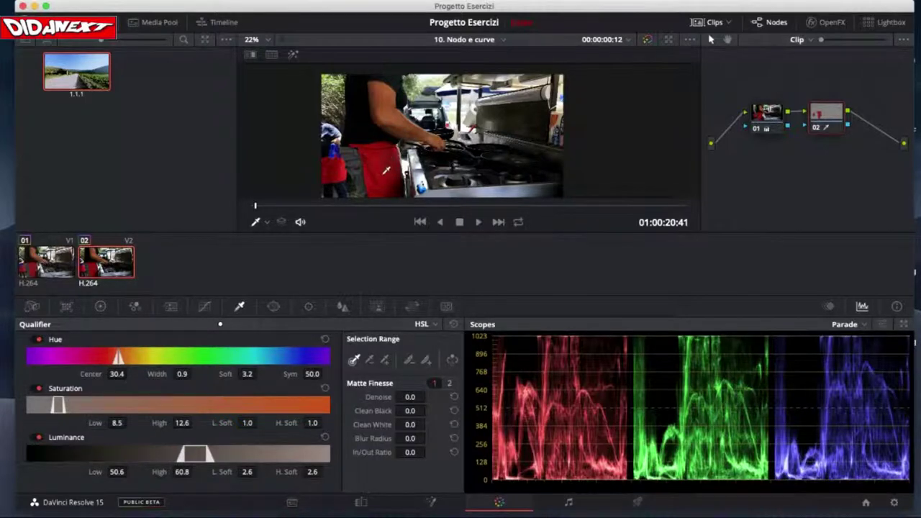
Step: Add three more areas of the red apron to the qualifier's HSL selection
{"action": "left_click", "coordinate": [385, 361]}
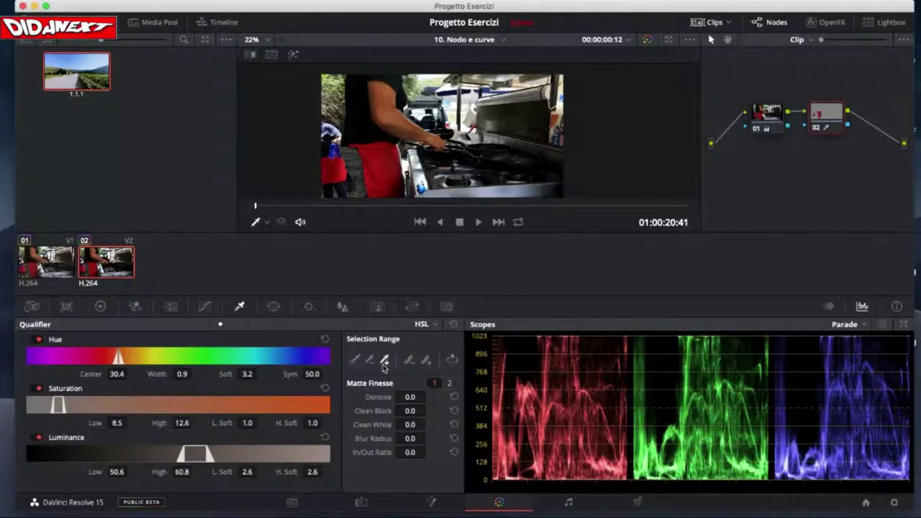
{"action": "left_click", "coordinate": [375, 171]}
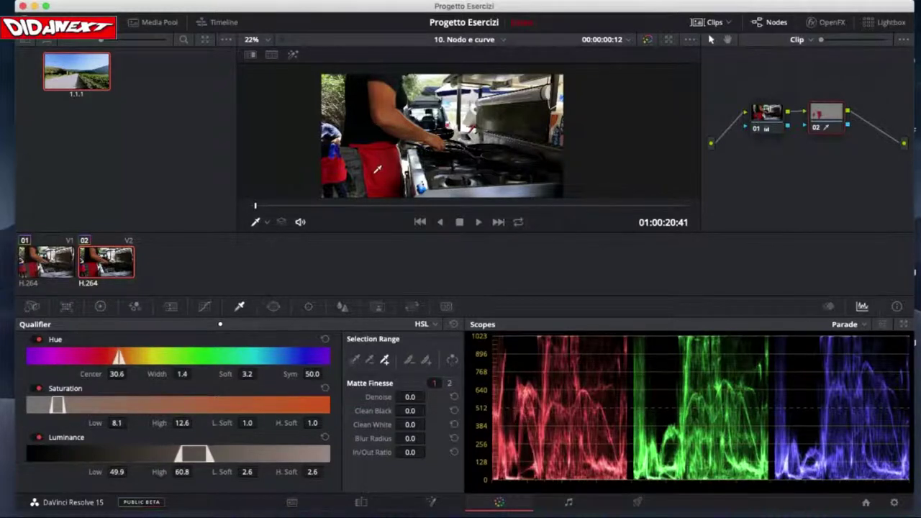
{"action": "left_click", "coordinate": [374, 153]}
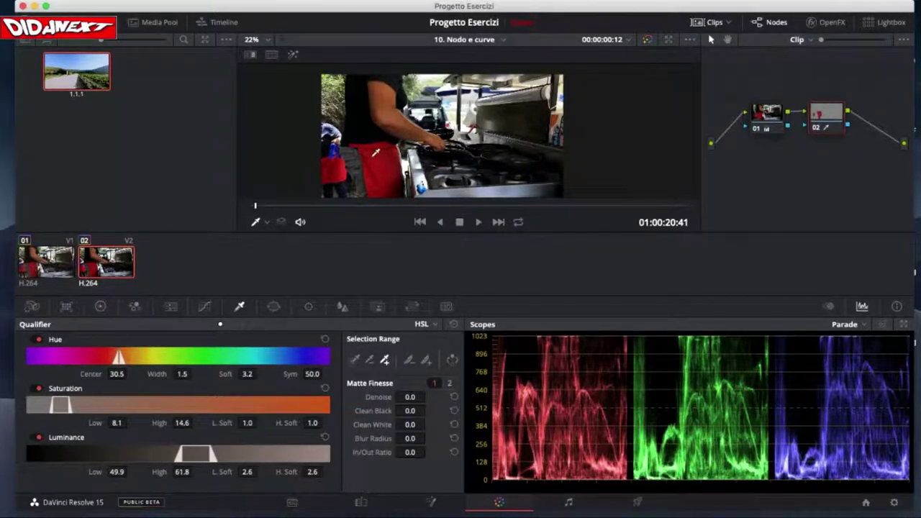
{"action": "left_click", "coordinate": [393, 180]}
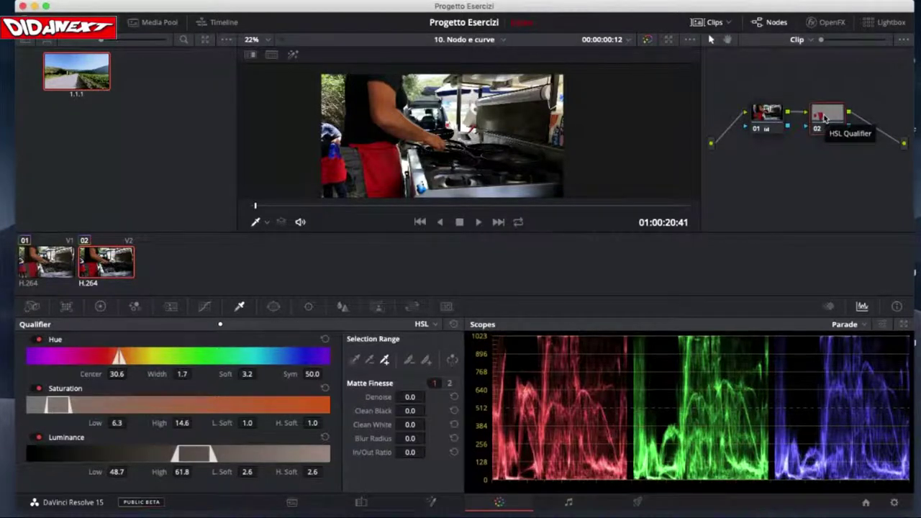
Step: Sample the apron red onto node 02's Hue Vs Hue curve and lower its Hue Rotate to -16.07 at input hue 263.59
{"action": "left_click", "coordinate": [100, 307]}
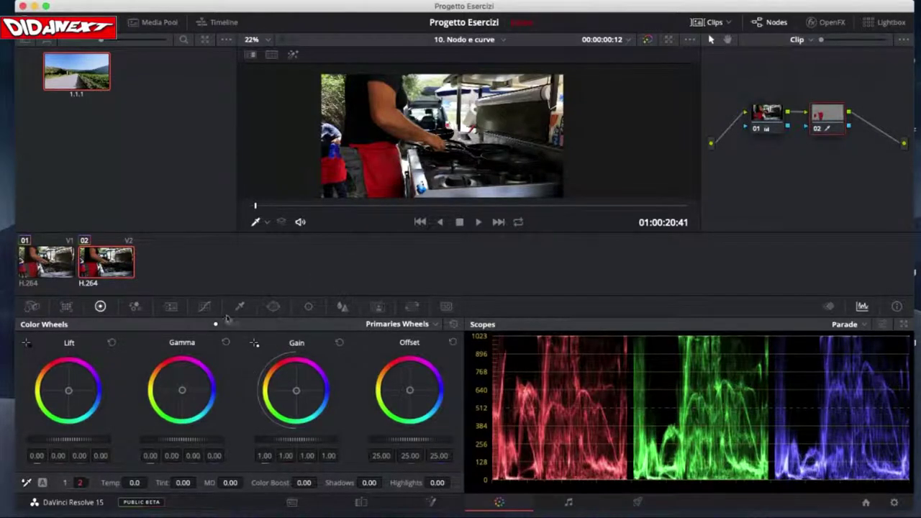
{"action": "left_click", "coordinate": [205, 307]}
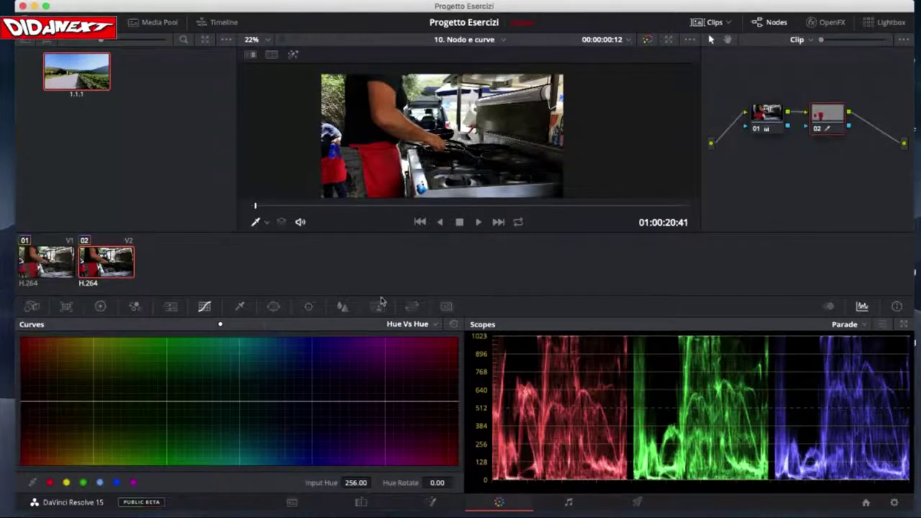
{"action": "left_click", "coordinate": [424, 325]}
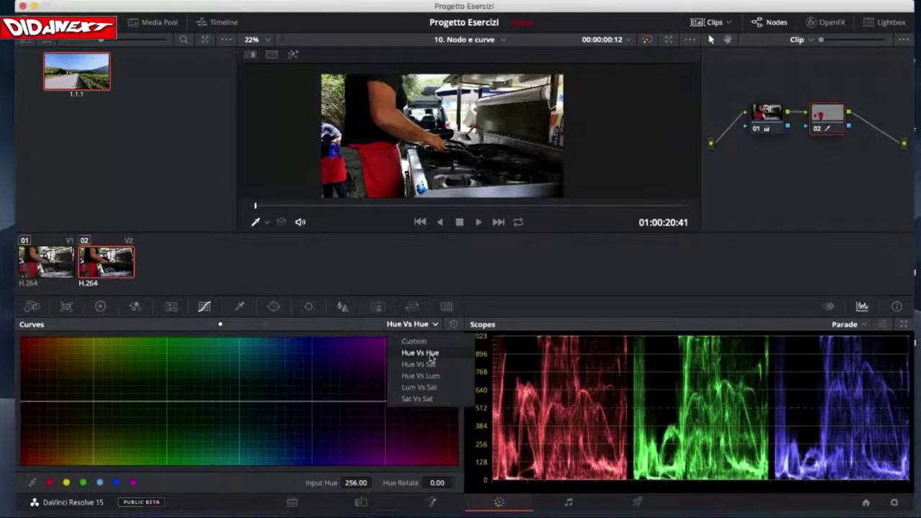
{"action": "left_click", "coordinate": [429, 355]}
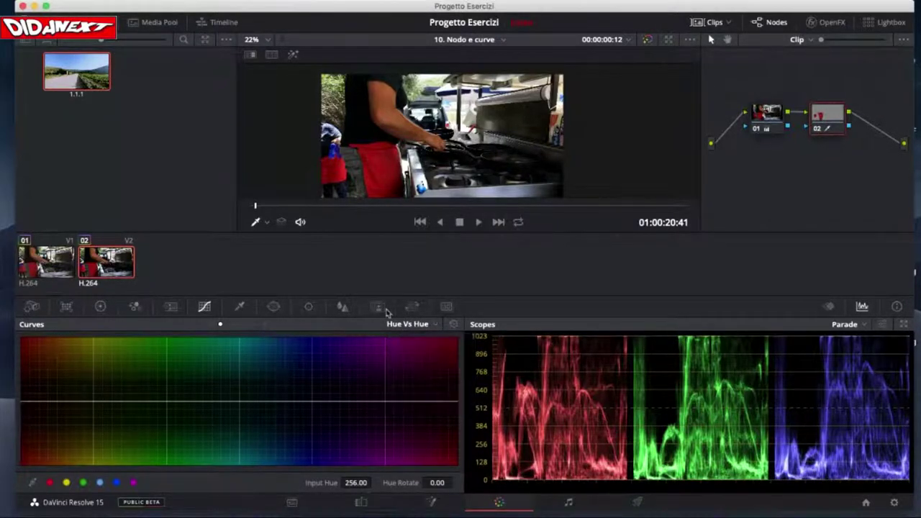
{"action": "left_click", "coordinate": [258, 223]}
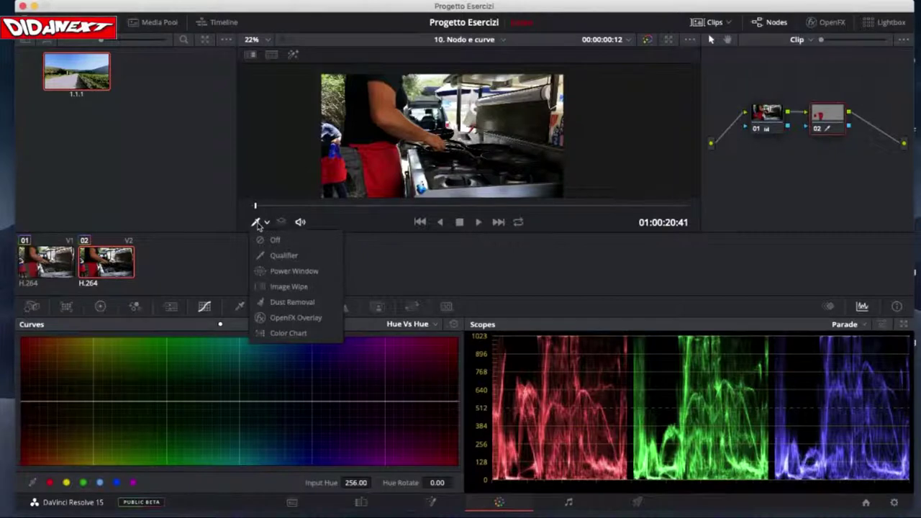
{"action": "left_click", "coordinate": [269, 255]}
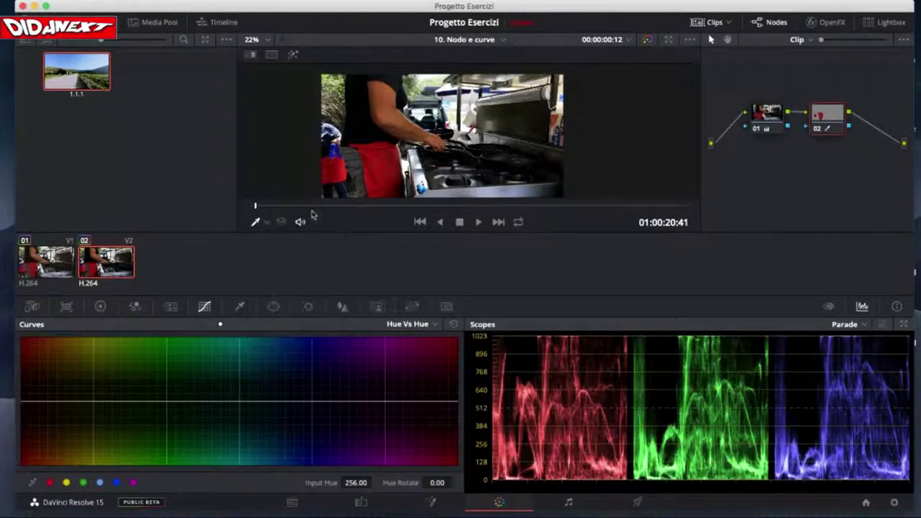
{"action": "left_click", "coordinate": [382, 158]}
{"action": "mouse_move", "coordinate": [24, 403]}
{"action": "left_mouse_down"}
{"action": "mouse_move", "coordinate": [25, 460]}
{"action": "mouse_move", "coordinate": [29, 387]}
{"action": "mouse_move", "coordinate": [29, 407]}
{"action": "left_mouse_up"}
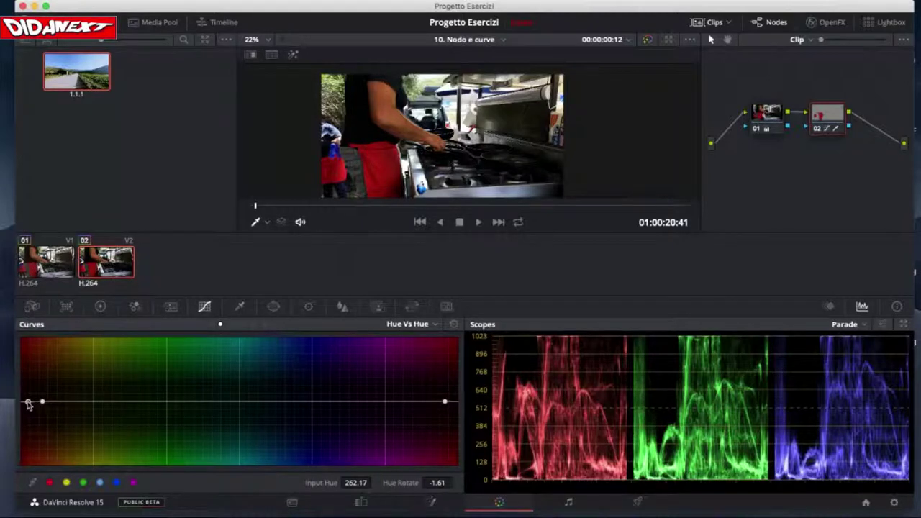
{"action": "left_click_drag", "start_coordinate": [29, 407], "coordinate": [29, 406]}
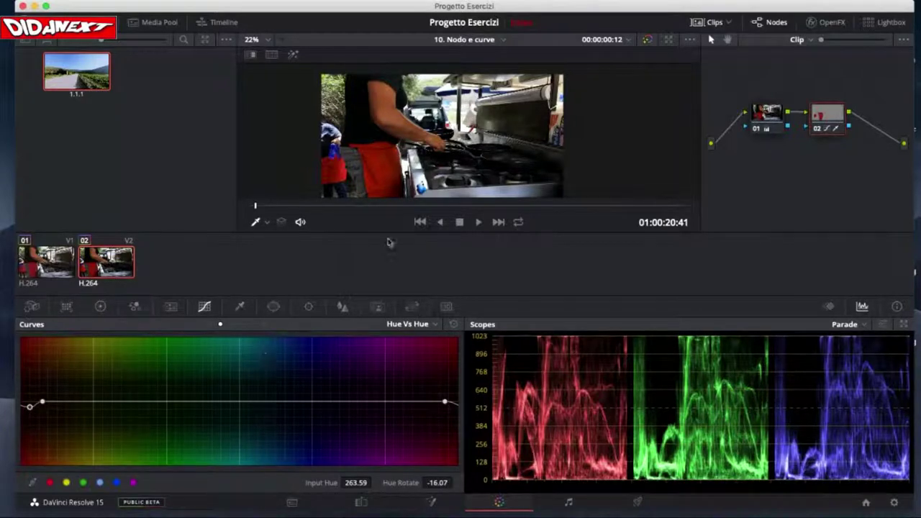
Step: Sample the apron red onto node 02's Hue Vs Lum curve and lower its Lum Gain to 0.50
{"action": "left_click", "coordinate": [434, 324]}
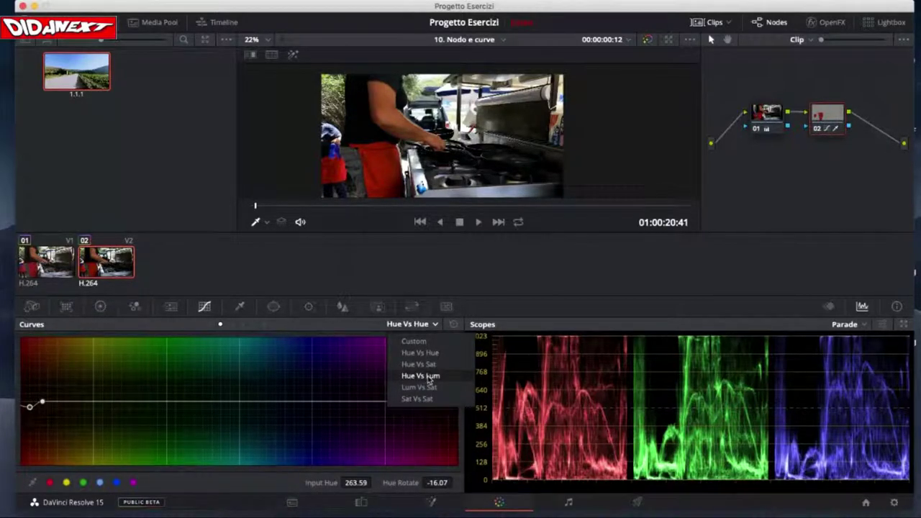
{"action": "left_click", "coordinate": [428, 376]}
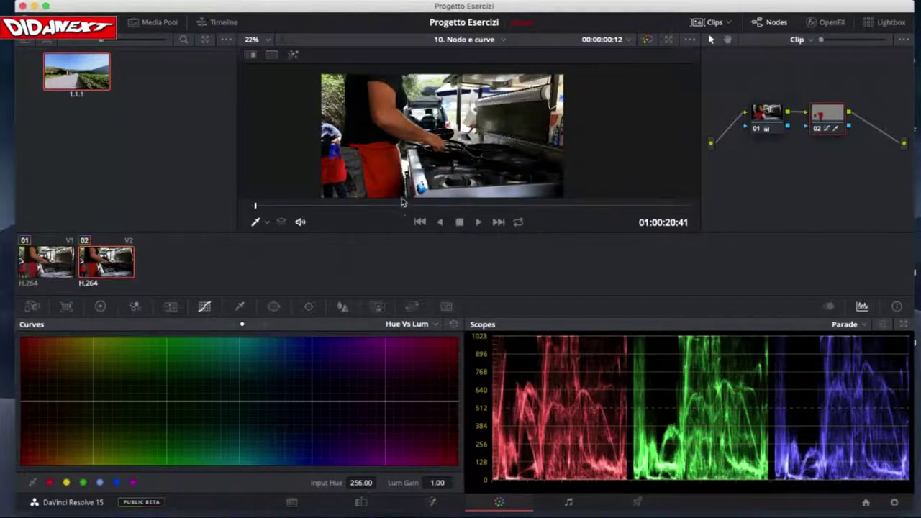
{"action": "left_click", "coordinate": [348, 162]}
{"action": "left_click_drag", "start_coordinate": [24, 402], "coordinate": [28, 433]}
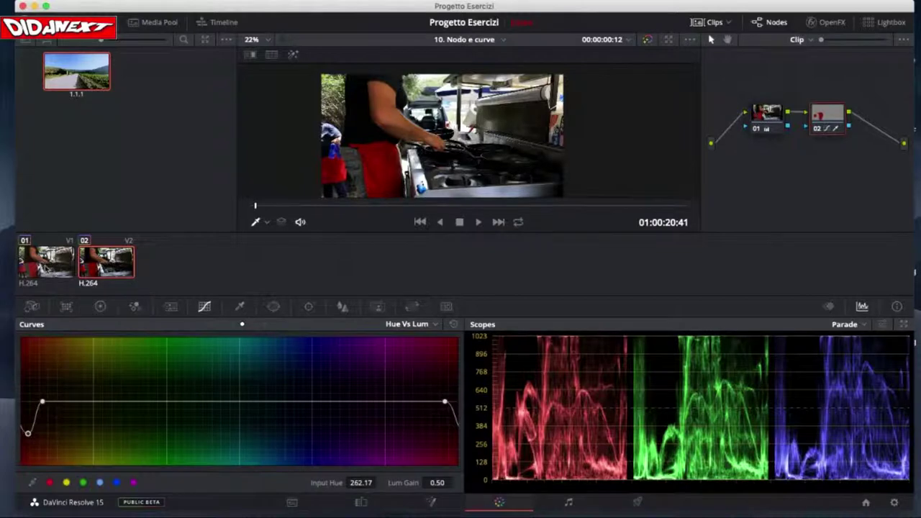
Step: Compare clip 02 with clip 01, and move the Hue Vs Lum point beside the red dip to input hue 276.40, Lum Gain 0.97
{"action": "left_click", "coordinate": [45, 262]}
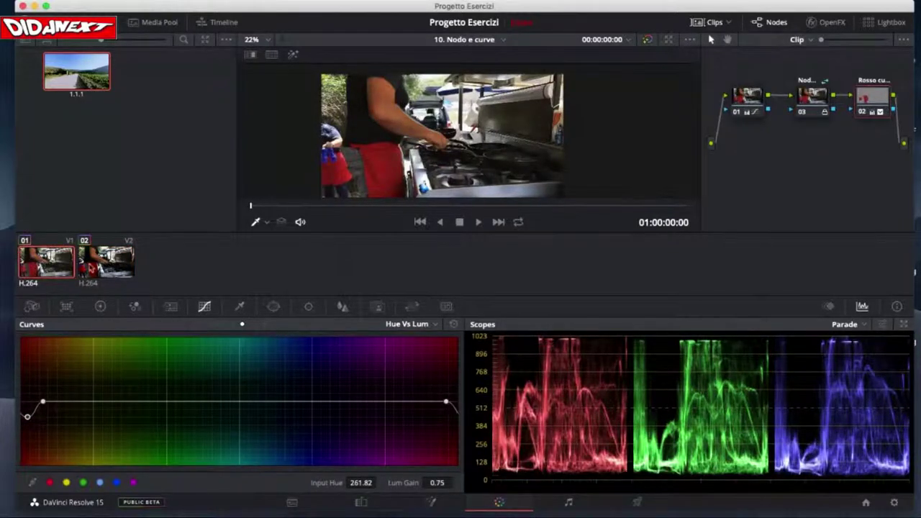
{"action": "left_click", "coordinate": [106, 267]}
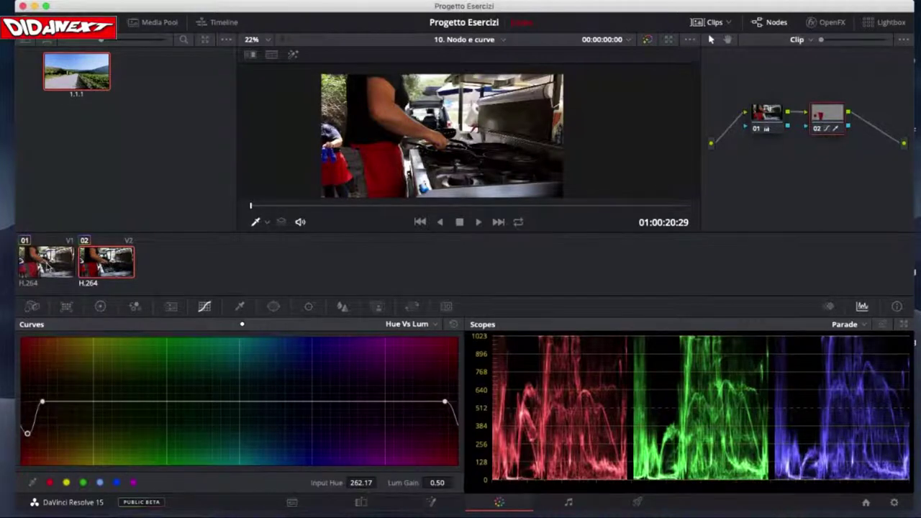
{"action": "left_click", "coordinate": [46, 265]}
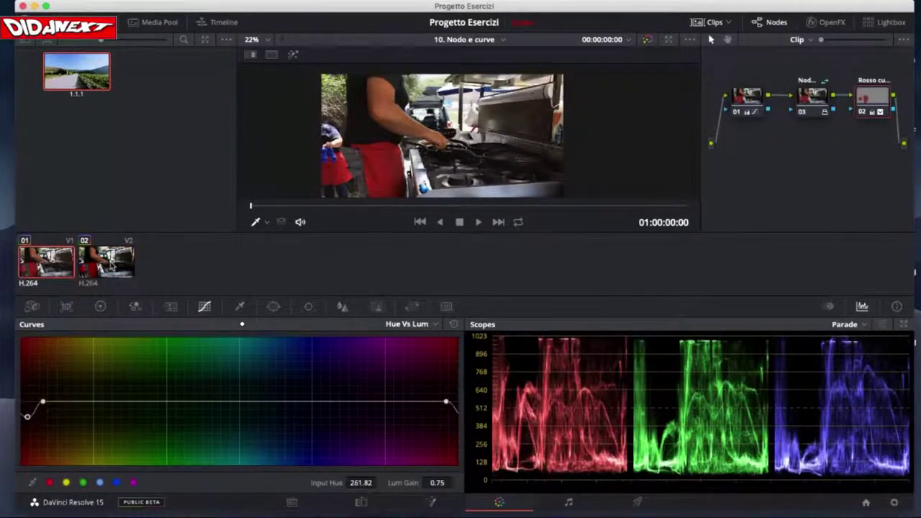
{"action": "left_click", "coordinate": [110, 265]}
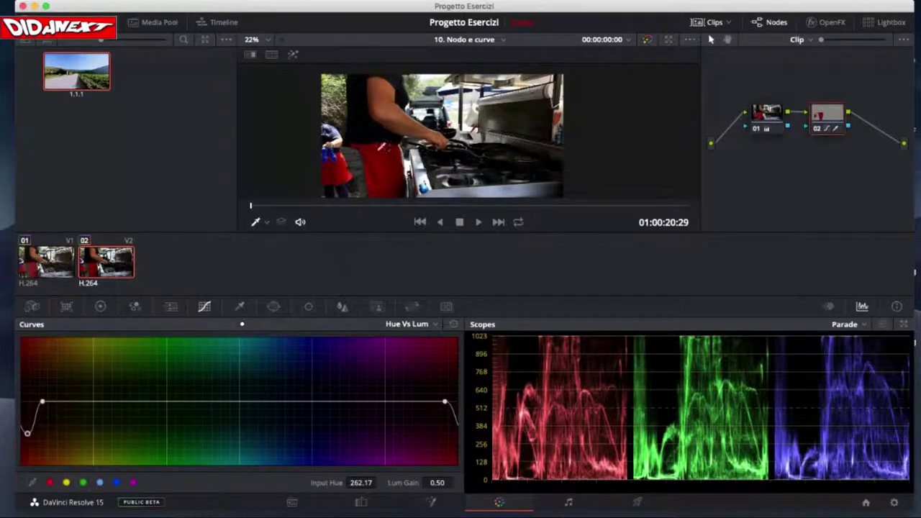
{"action": "left_click_drag", "start_coordinate": [43, 411], "coordinate": [45, 403]}
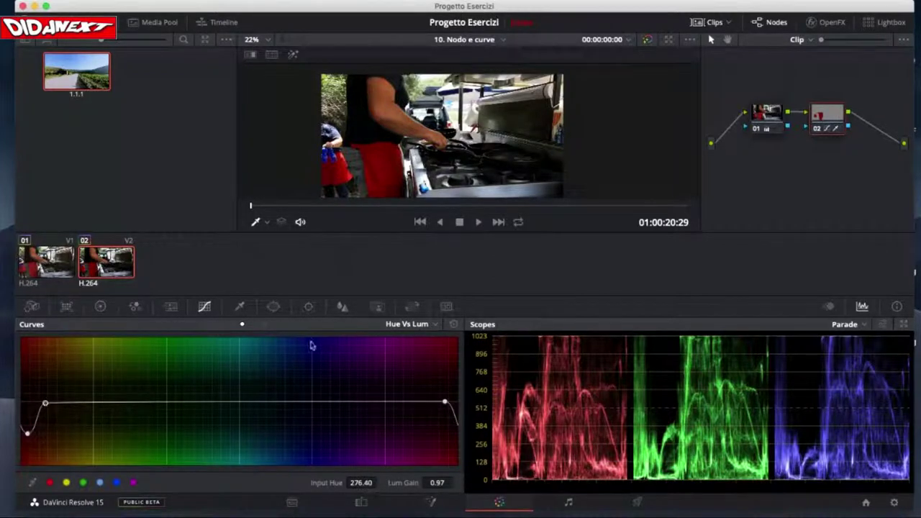
Step: Sample the apron red onto node 02's Hue Vs Sat curve and lower its Saturation to 0.82
{"action": "left_click", "coordinate": [435, 325]}
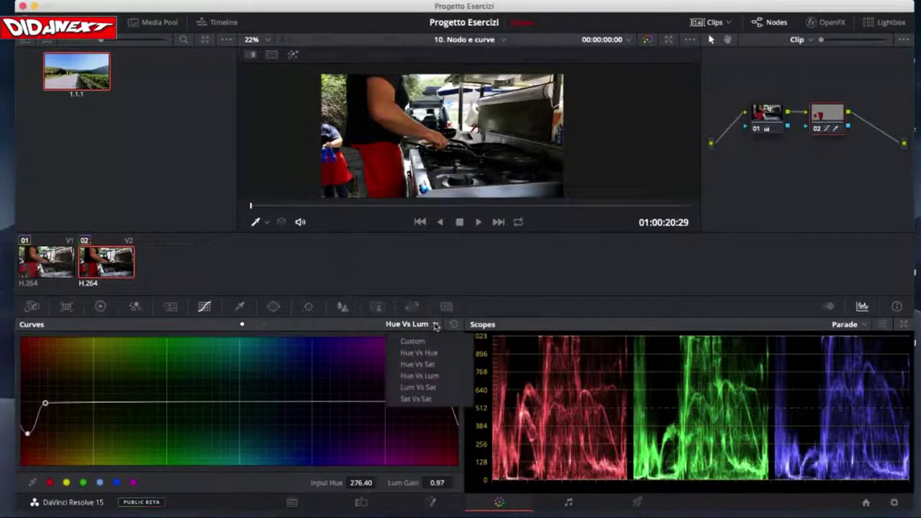
{"action": "left_click", "coordinate": [423, 366]}
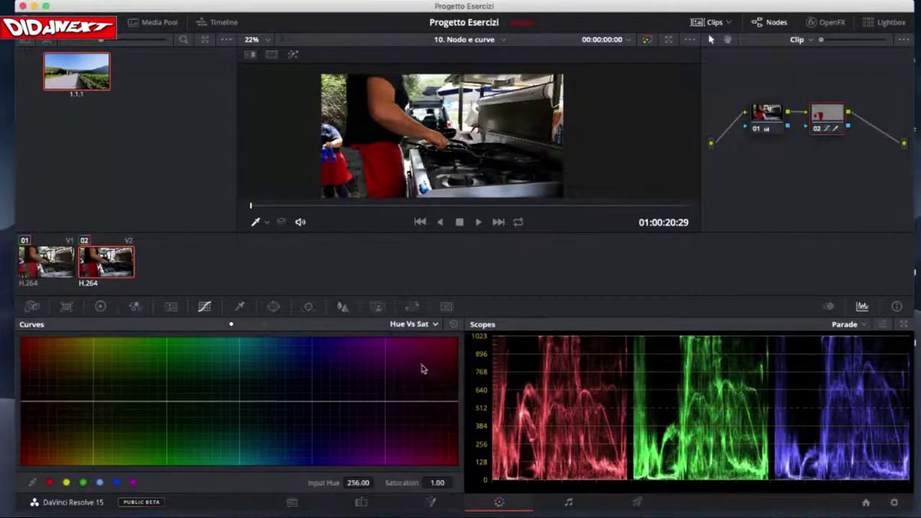
{"action": "left_click", "coordinate": [388, 171]}
{"action": "left_click_drag", "start_coordinate": [24, 403], "coordinate": [26, 415]}
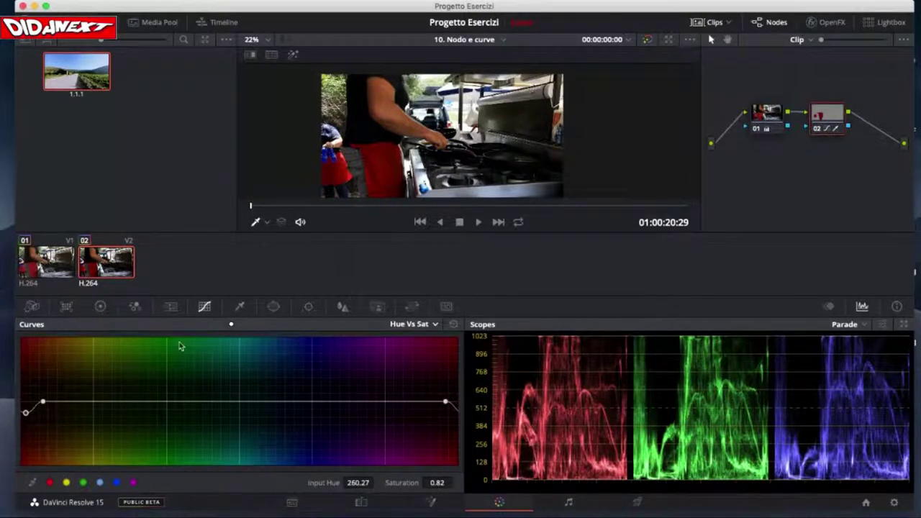
Step: Compare clip 02 with clip 01, and set the Matte Finesse Denoise of node 02's HSL qualifier to 0.4
{"action": "left_click", "coordinate": [41, 265]}
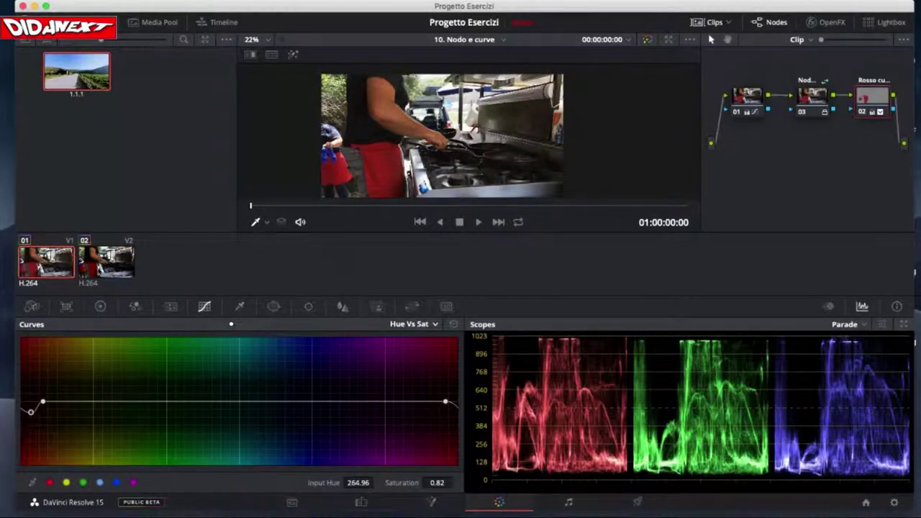
{"action": "left_click", "coordinate": [106, 265]}
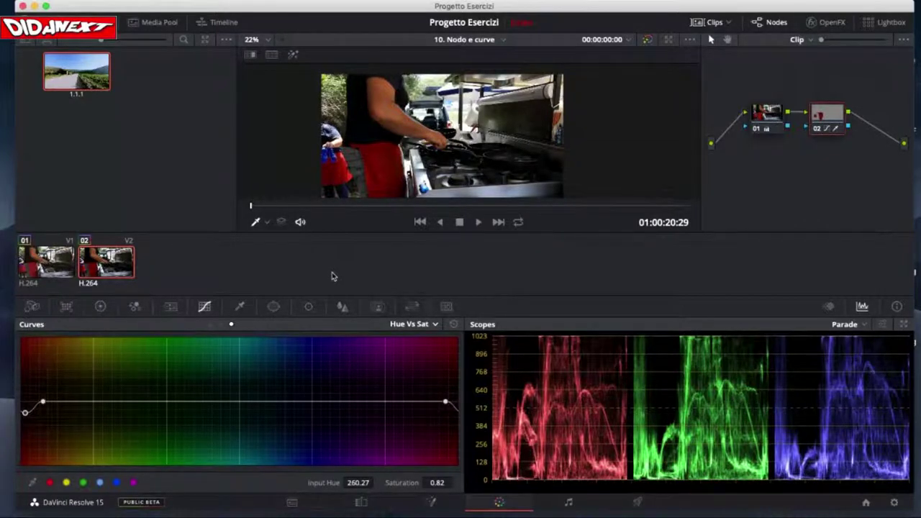
{"action": "left_click", "coordinate": [239, 306]}
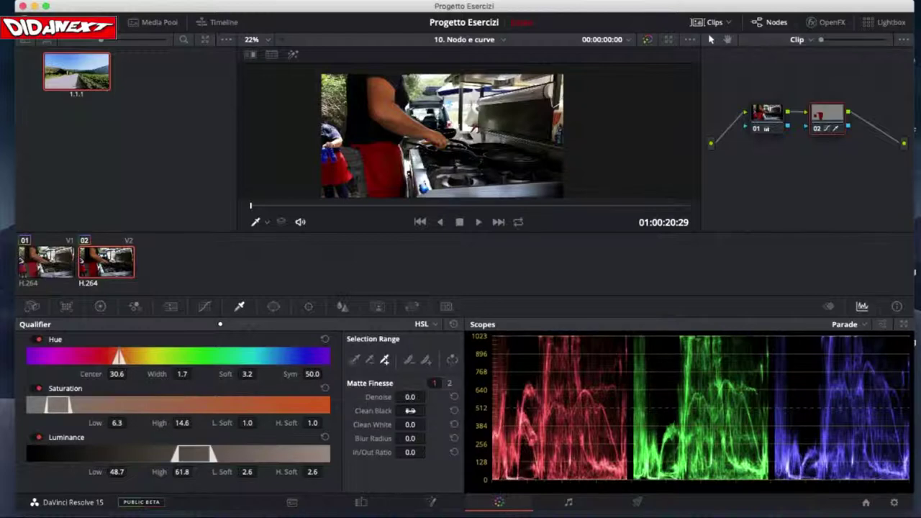
{"action": "left_click_drag", "start_coordinate": [410, 397], "coordinate": [429, 397]}
{"action": "left_click", "coordinate": [231, 324]}
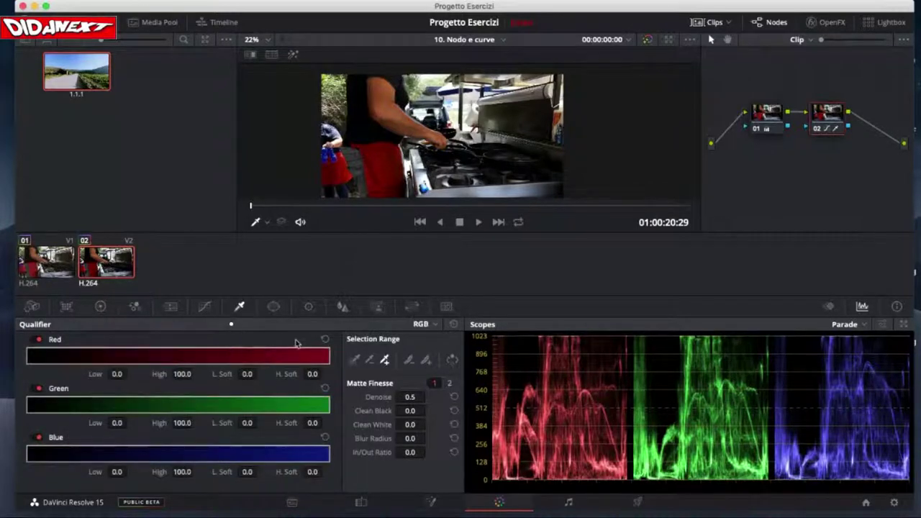
{"action": "left_click", "coordinate": [220, 324]}
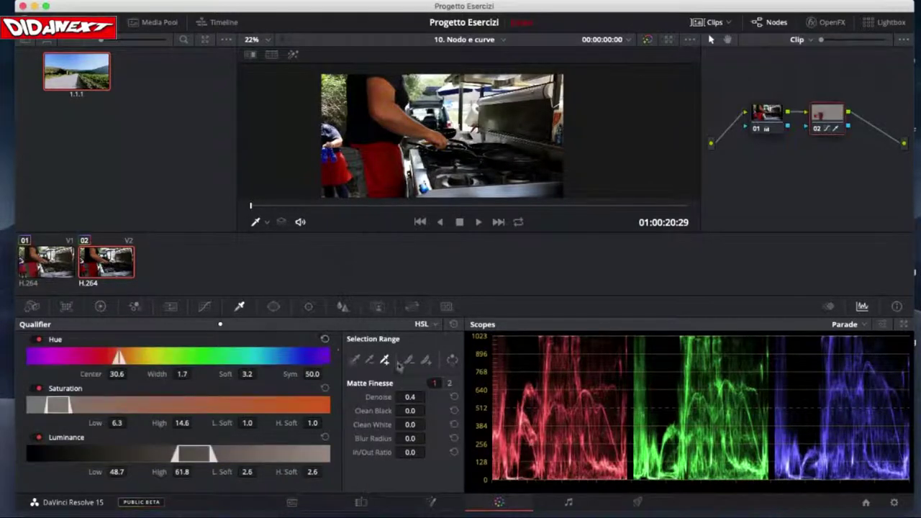
Step: Keep node 02's qualifier in HSL mode and set its second Matte Finesse page's Mode to Grow
{"action": "left_click", "coordinate": [434, 325]}
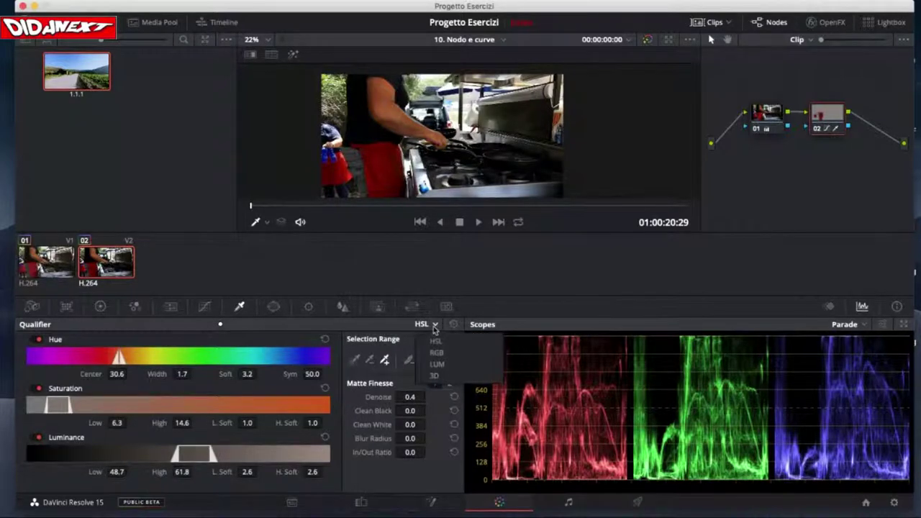
{"action": "left_click", "coordinate": [435, 341]}
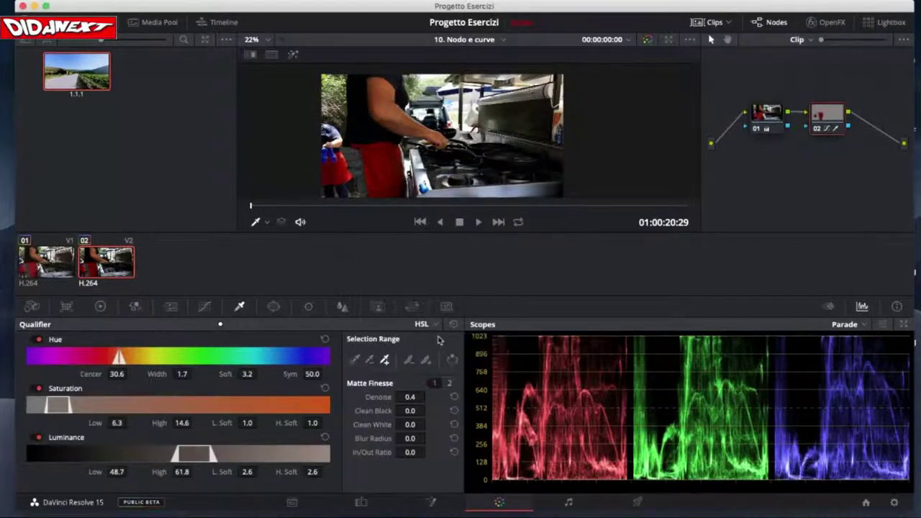
{"action": "left_click", "coordinate": [449, 384]}
{"action": "left_click", "coordinate": [429, 397]}
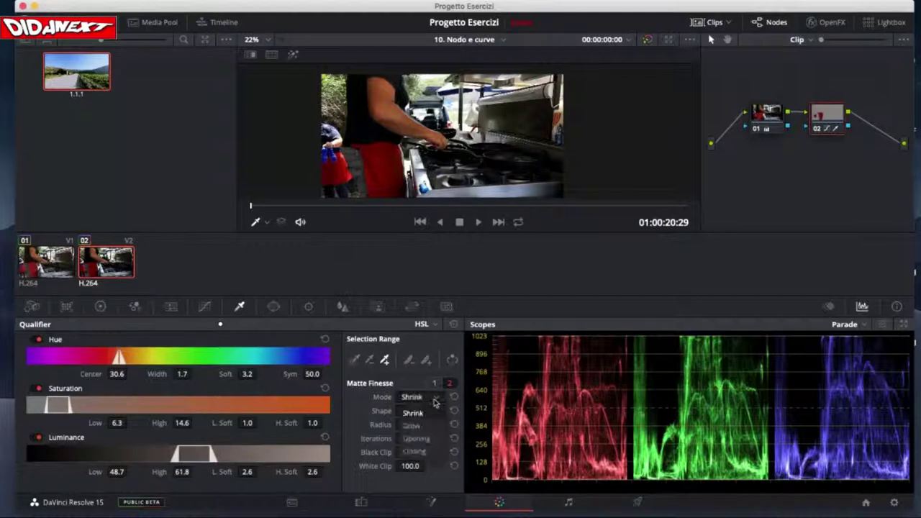
{"action": "left_click", "coordinate": [411, 426]}
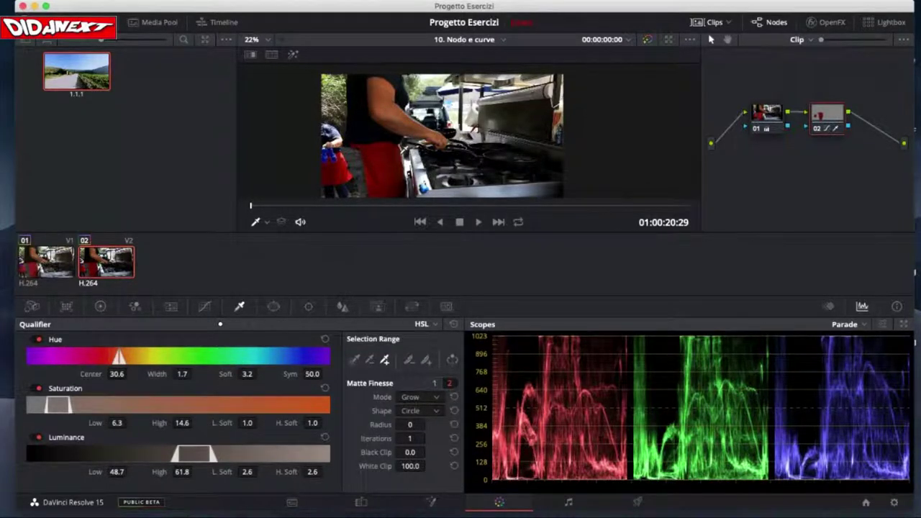
{"action": "scroll", "coordinate": [401, 150], "scroll_direction": "left", "scroll_amount": 5}
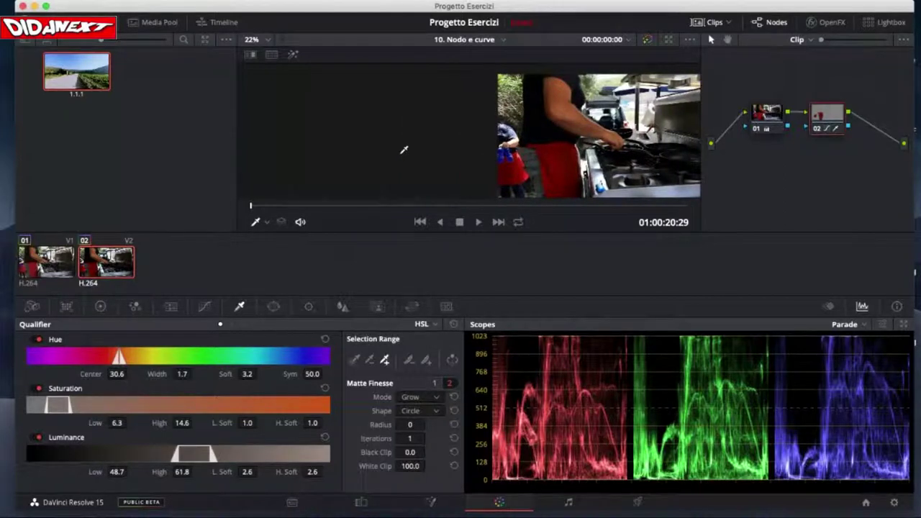
{"action": "scroll", "coordinate": [512, 154], "scroll_direction": "left", "scroll_amount": 2}
{"action": "scroll", "coordinate": [511, 154], "scroll_direction": "right", "scroll_amount": 4}
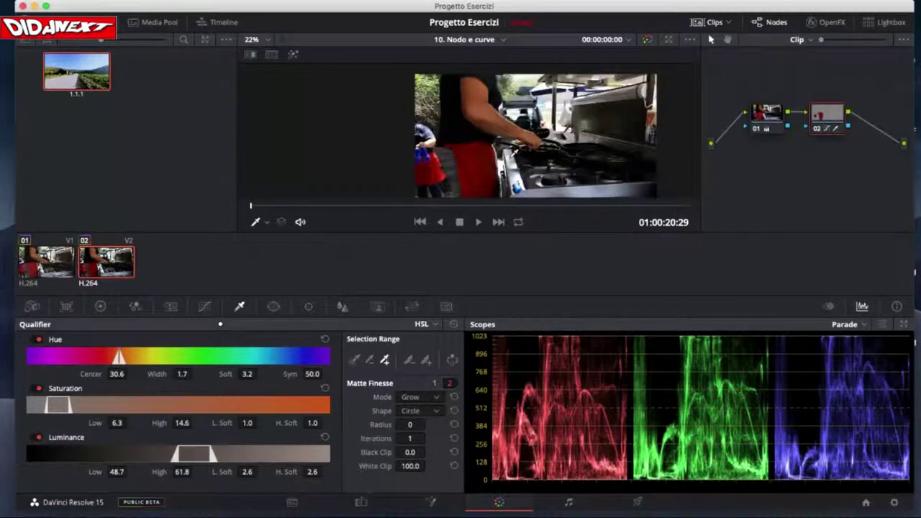
{"action": "scroll", "coordinate": [514, 153], "scroll_direction": "right", "scroll_amount": 2}
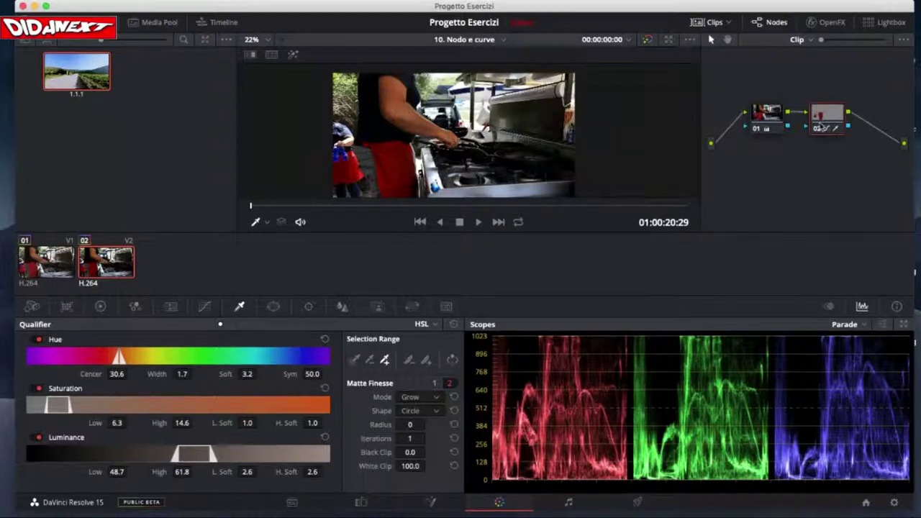
Step: Compare clip 02's two-node grade with clip 01's finished node grade, ending on clip 02
{"action": "mouse_move", "coordinate": [824, 122]}
{"action": "left_click", "coordinate": [49, 271]}
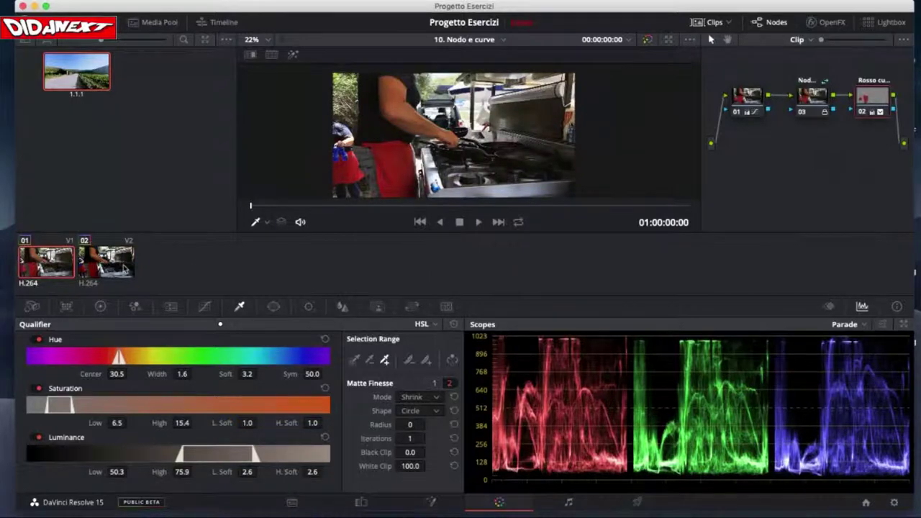
{"action": "left_click", "coordinate": [124, 268]}
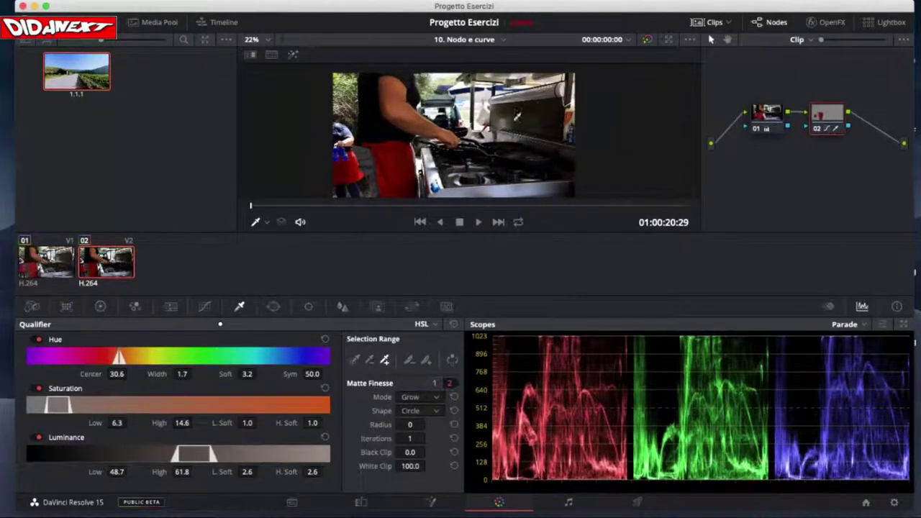
{"action": "right_click", "coordinate": [821, 116]}
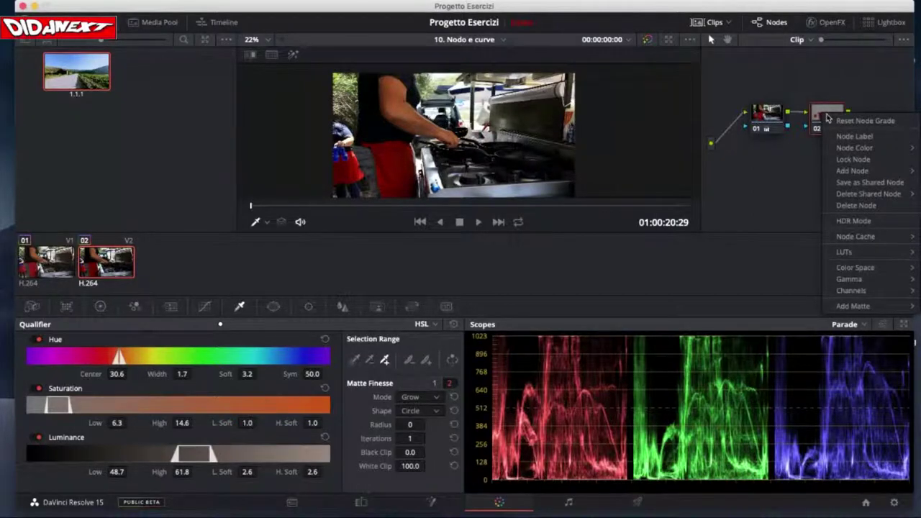
{"action": "mouse_move", "coordinate": [834, 148]}
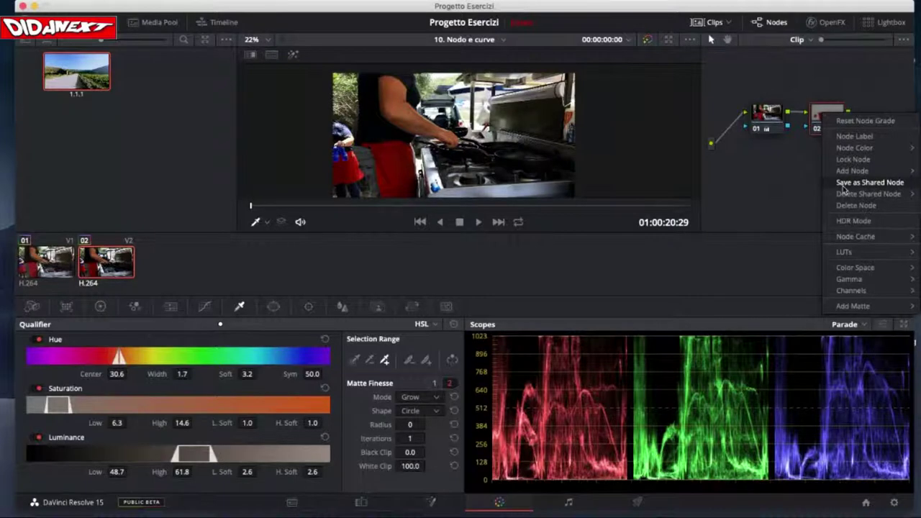
{"action": "left_click", "coordinate": [788, 182]}
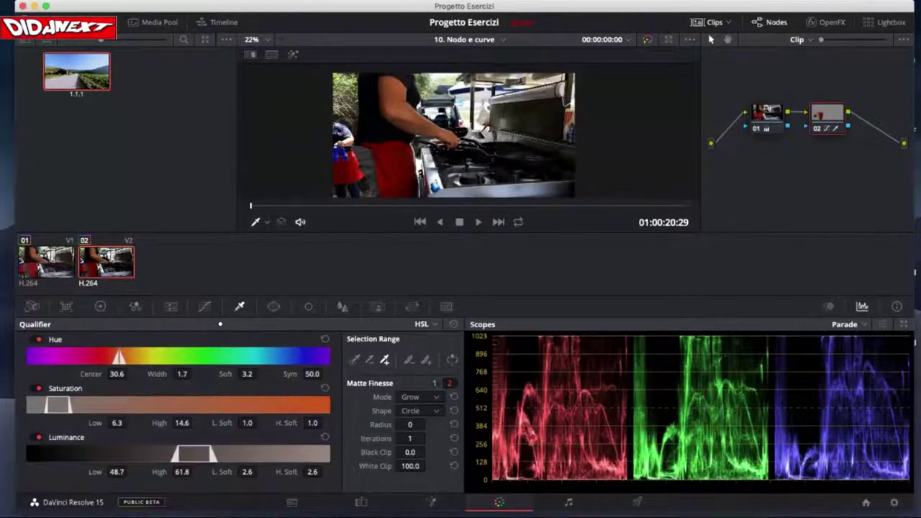
Step: Show the LUT library and preview the Canon Log LUTs on clip 02
{"action": "left_click", "coordinate": [92, 22]}
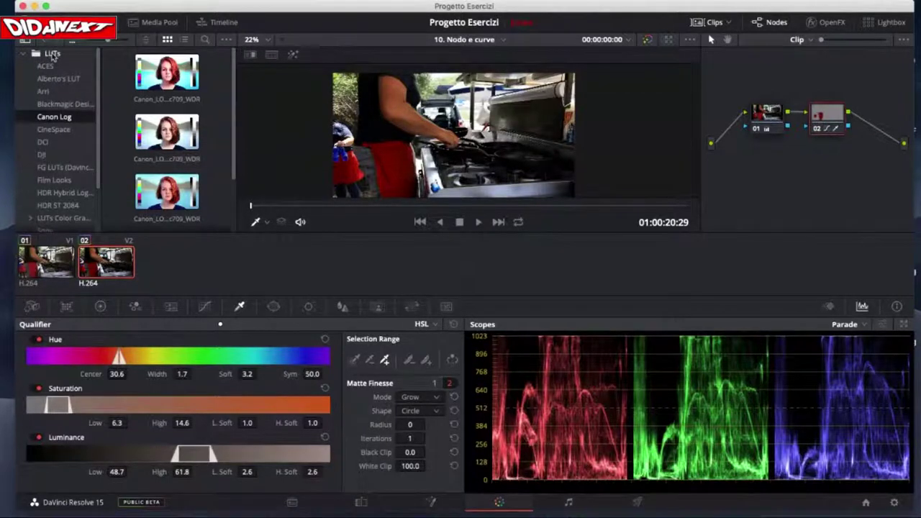
{"action": "scroll", "coordinate": [65, 142], "scroll_direction": "down", "scroll_amount": 4}
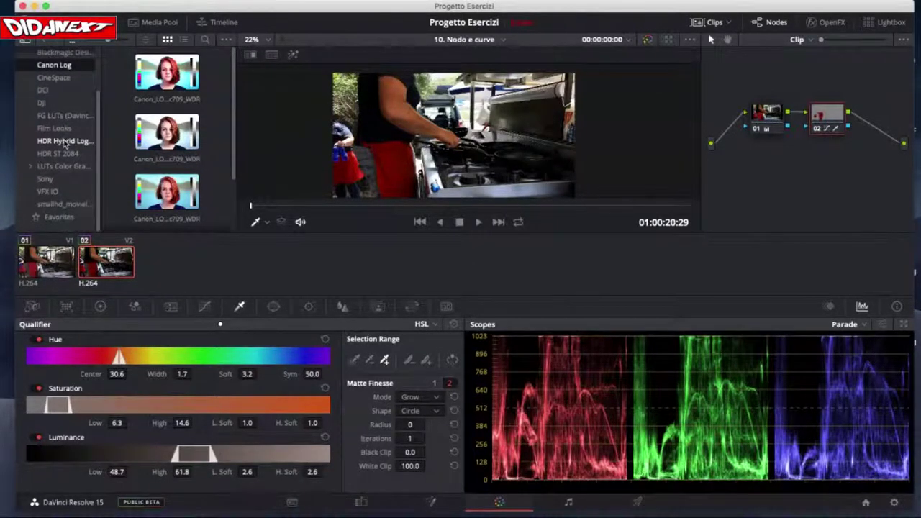
{"action": "scroll", "coordinate": [64, 142], "scroll_direction": "up", "scroll_amount": 2}
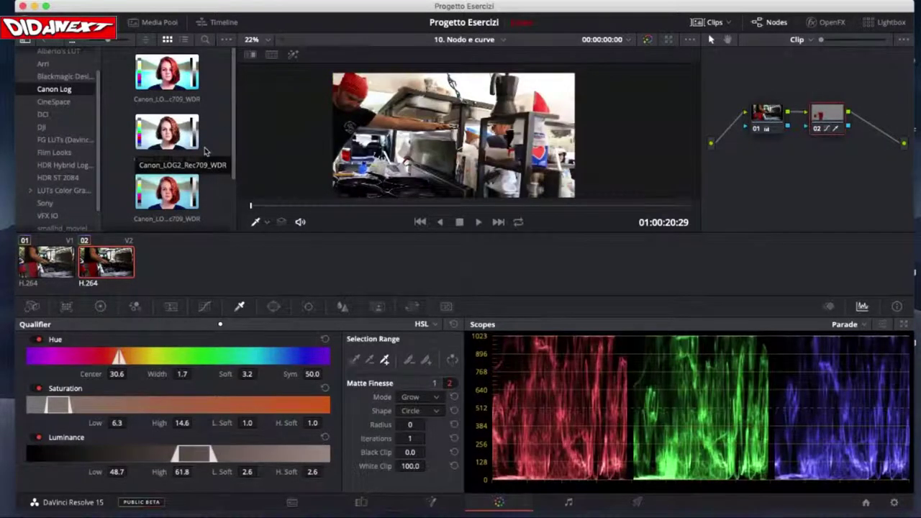
{"action": "scroll", "coordinate": [205, 151], "scroll_direction": "down", "scroll_amount": 1}
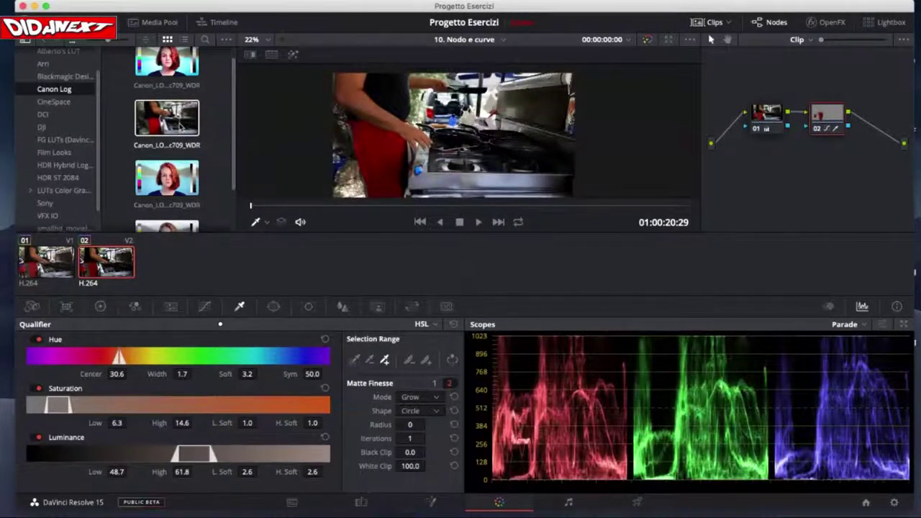
{"action": "scroll", "coordinate": [180, 127], "scroll_direction": "up", "scroll_amount": 1}
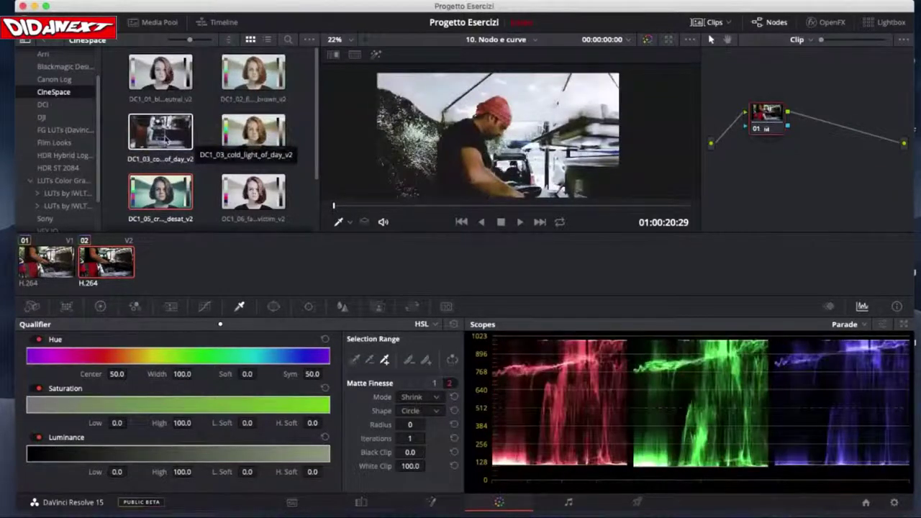
Step: Preview the CineSpace LUTs on clip 02, including DC1_07_grey_and_white_v2, and open the DCI folder
{"action": "scroll", "coordinate": [165, 141], "scroll_direction": "down", "scroll_amount": 3}
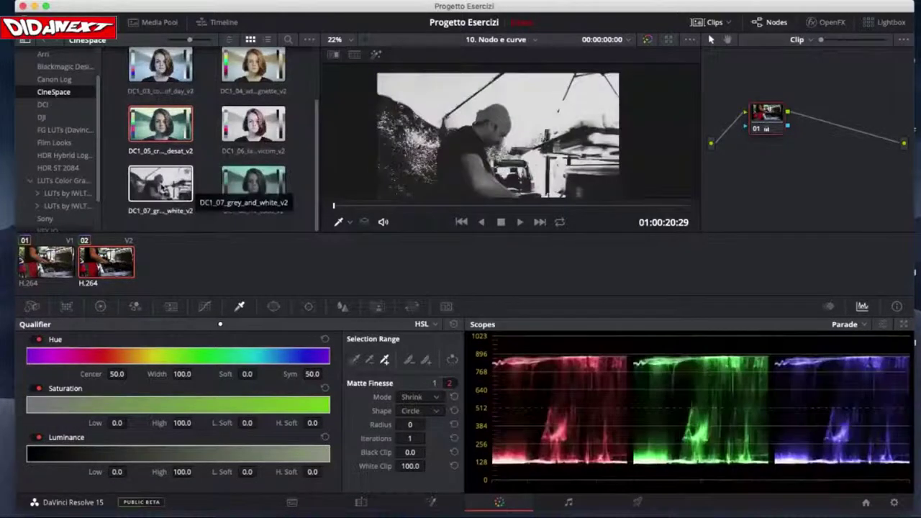
{"action": "scroll", "coordinate": [160, 131], "scroll_direction": "up", "scroll_amount": 2}
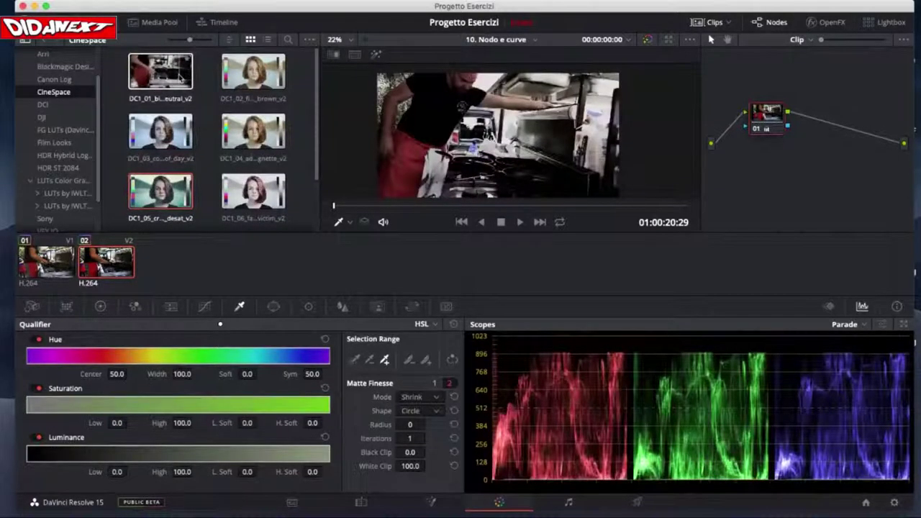
{"action": "key", "text": "Up"}
{"action": "key", "text": "Down"}
{"action": "key", "text": "Down"}
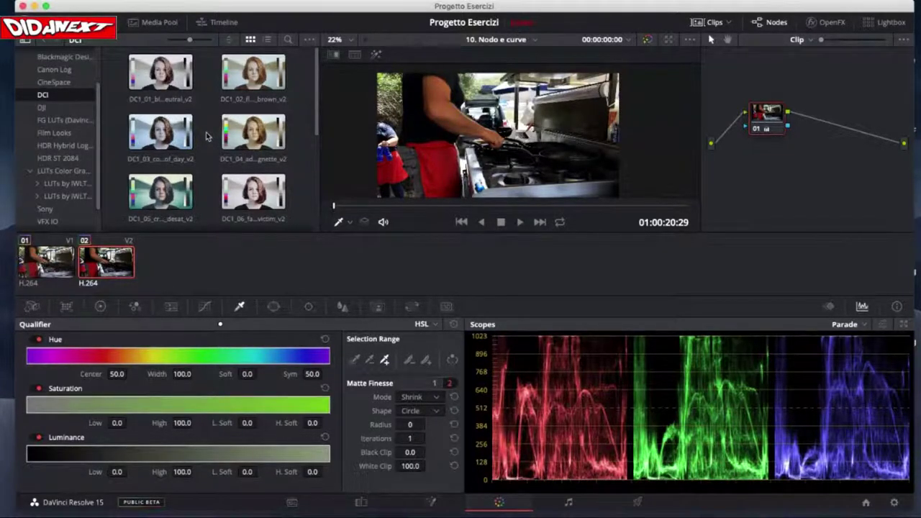
Step: Try a black-and-white look on clip 02 by setting node 01's primaries saturation to 0, and undo it
{"action": "left_click", "coordinate": [100, 306]}
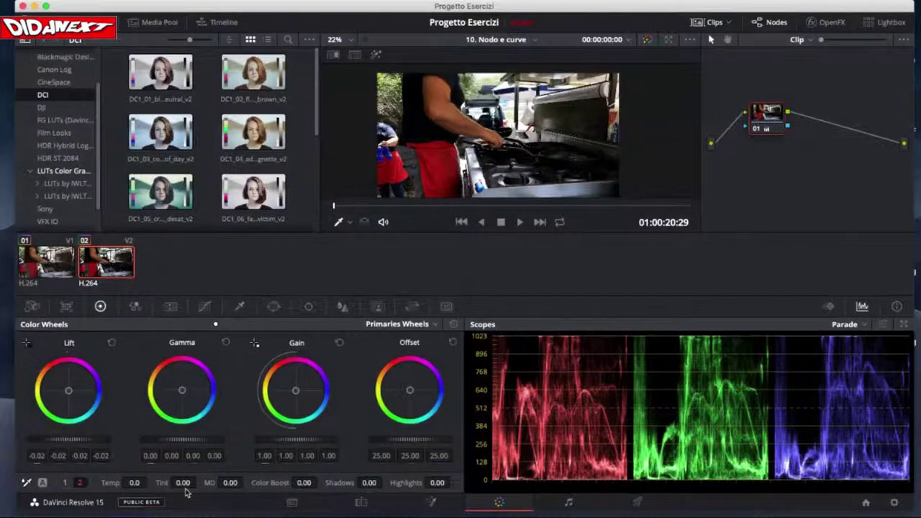
{"action": "left_click", "coordinate": [64, 483]}
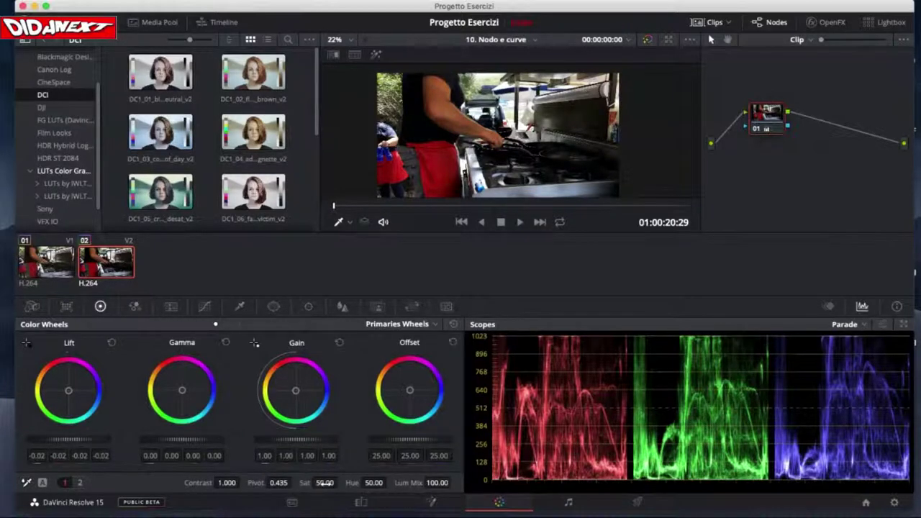
{"action": "left_click_drag", "start_coordinate": [325, 482], "coordinate": [345, 483]}
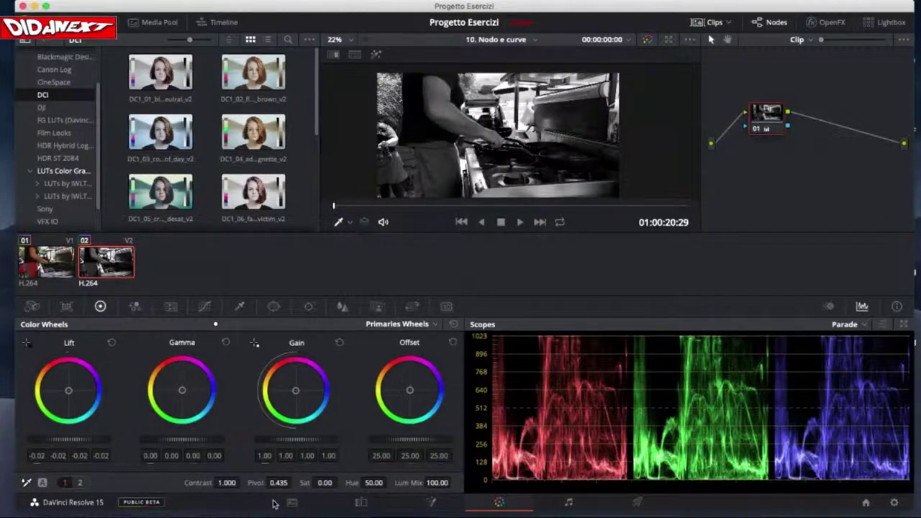
{"action": "key", "text": "super+z"}
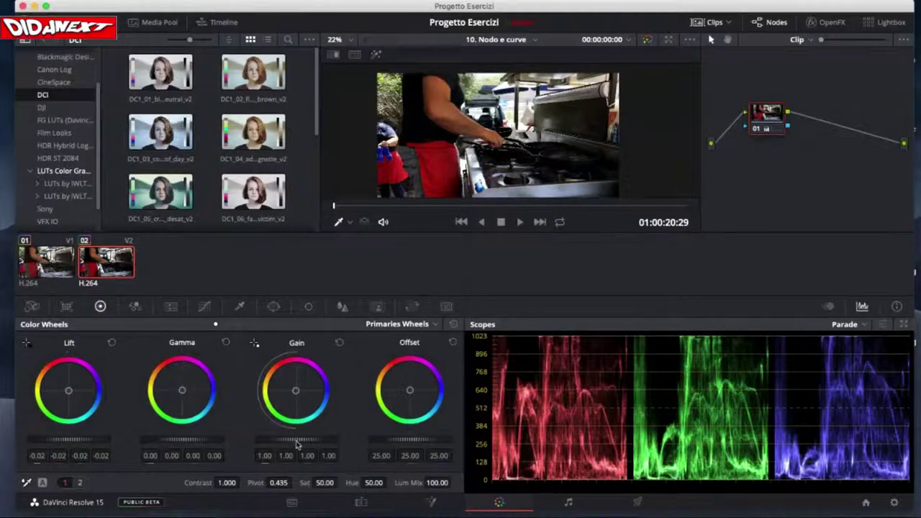
Step: Raise node 01's Gain to 1.12, nudge its Lift, and tint the Gain toward cyan-green with red 0.93, green 1.18 and blue 1.16
{"action": "mouse_move", "coordinate": [302, 440]}
{"action": "left_mouse_down"}
{"action": "mouse_move", "coordinate": [272, 440]}
{"action": "mouse_move", "coordinate": [342, 440]}
{"action": "mouse_move", "coordinate": [315, 441]}
{"action": "left_mouse_up"}
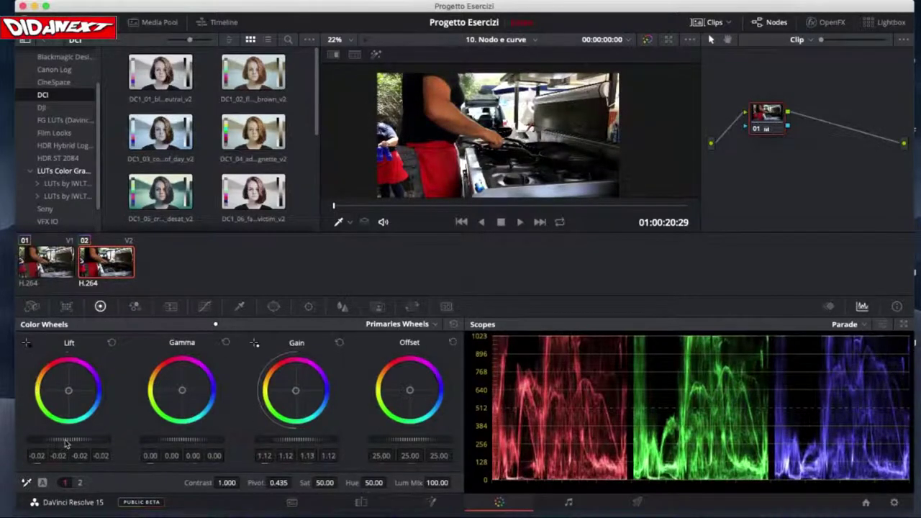
{"action": "mouse_move", "coordinate": [72, 441]}
{"action": "left_mouse_down"}
{"action": "mouse_move", "coordinate": [2, 435]}
{"action": "mouse_move", "coordinate": [57, 447]}
{"action": "left_mouse_up"}
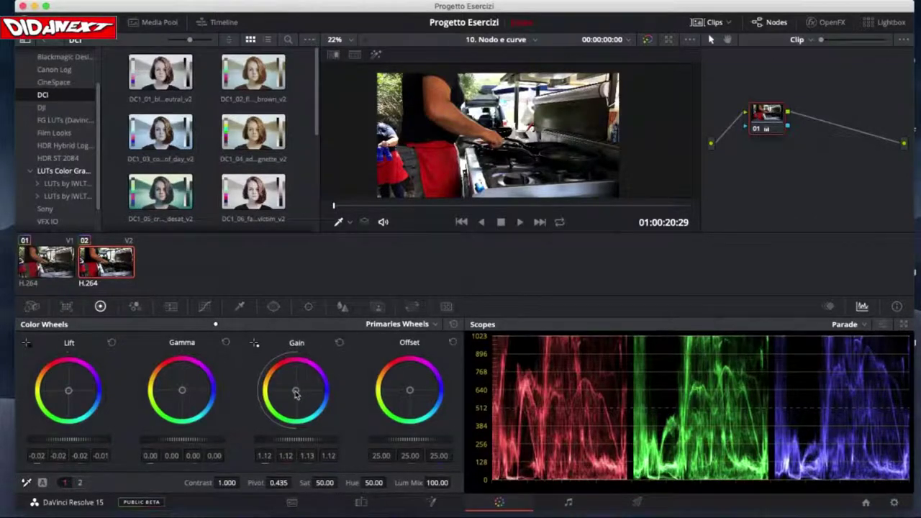
{"action": "left_click_drag", "start_coordinate": [295, 390], "coordinate": [296, 394]}
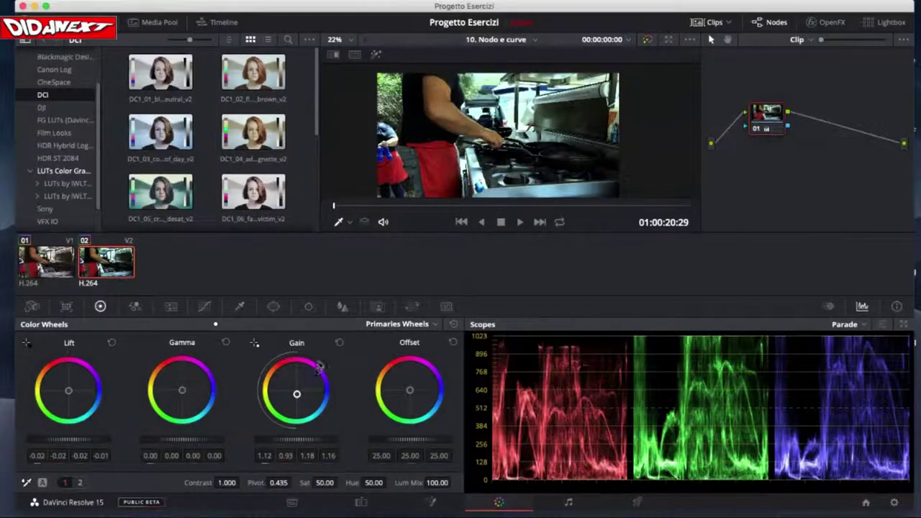
Step: At timecode 01:00:32:30 of clip 02, set saturation to 47, contrast to 0.860 and Gamma to -0.01
{"action": "left_click_drag", "start_coordinate": [333, 208], "coordinate": [545, 206]}
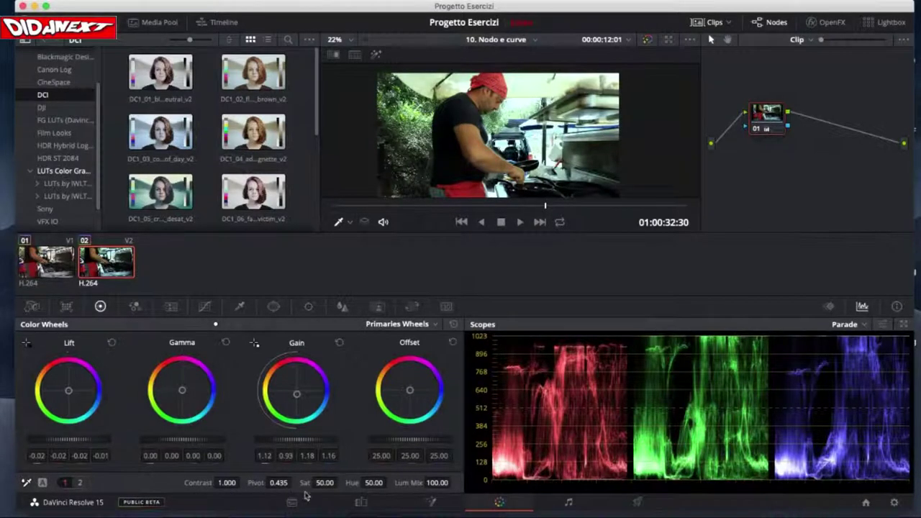
{"action": "left_click_drag", "start_coordinate": [334, 482], "coordinate": [328, 483]}
{"action": "left_click_drag", "start_coordinate": [249, 483], "coordinate": [243, 483]}
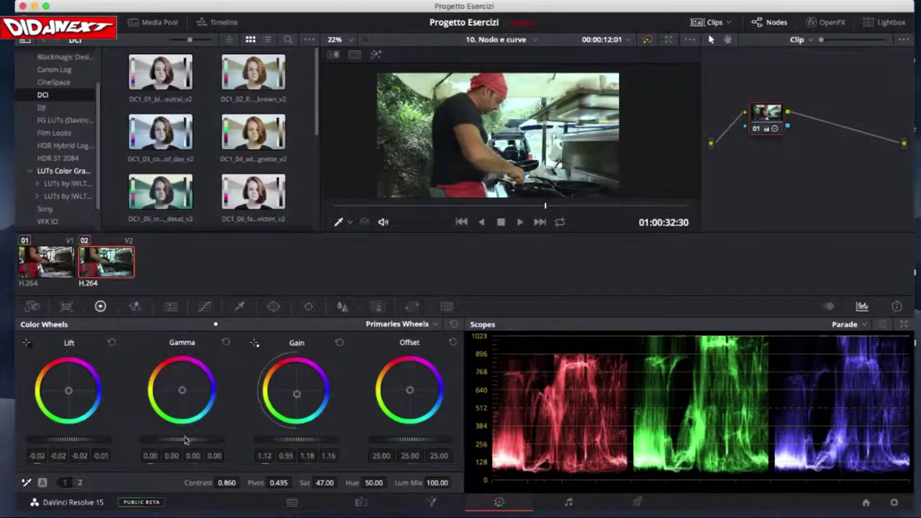
{"action": "left_click_drag", "start_coordinate": [182, 439], "coordinate": [156, 435]}
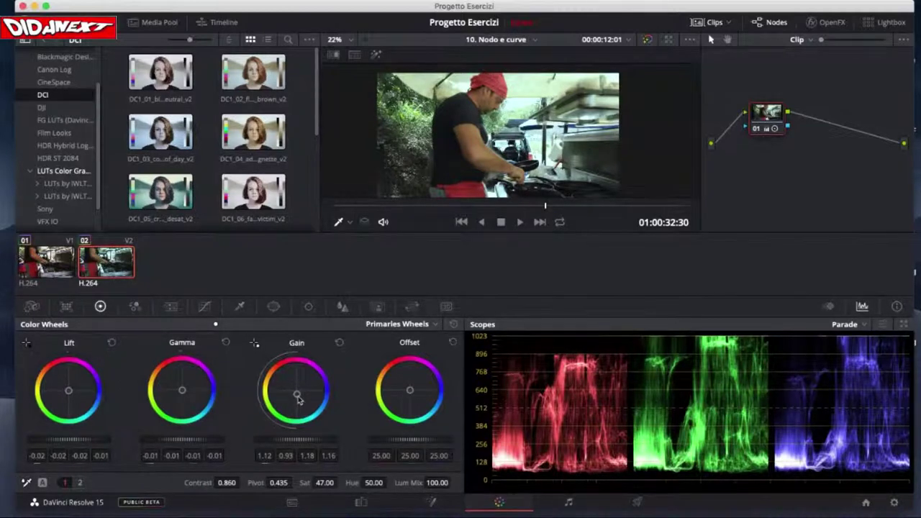
Step: Try tinting node 01's Gain toward blue with red 1.05, green 1.12 and blue 1.39, and reset the Gain, Lift and Gamma wheels
{"action": "left_click_drag", "start_coordinate": [297, 394], "coordinate": [300, 391]}
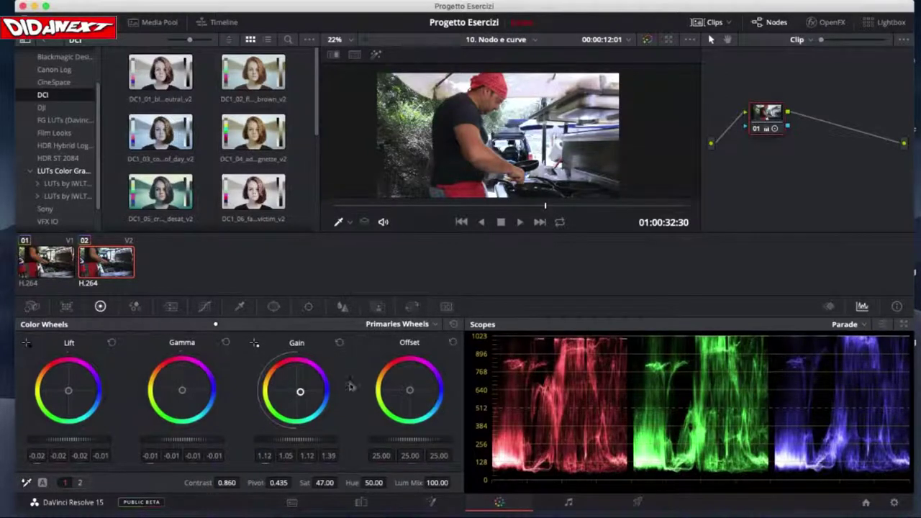
{"action": "left_click", "coordinate": [339, 344]}
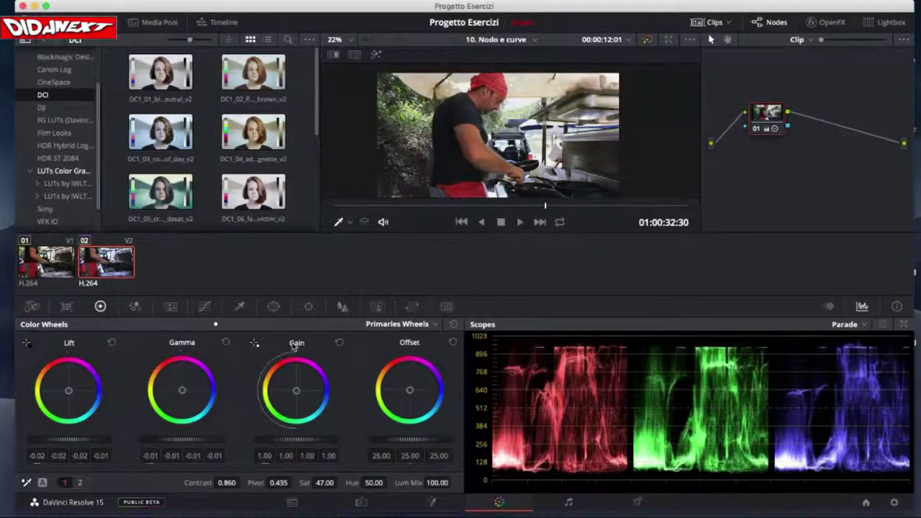
{"action": "left_click", "coordinate": [112, 344]}
{"action": "left_click", "coordinate": [225, 343]}
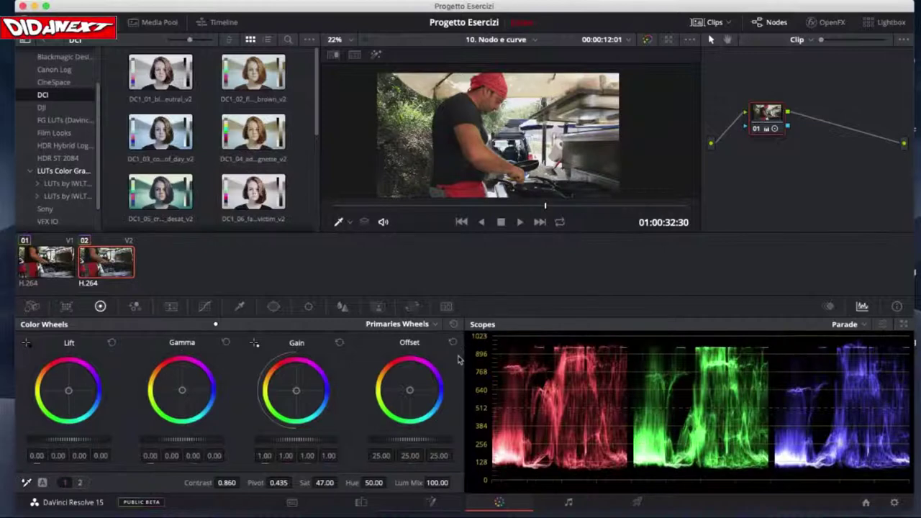
Step: Review the Hue Vs Sat curve and the viewer's overlay modes for clip 02, and bring up the HSL Qualifier controls
{"action": "left_click", "coordinate": [204, 307]}
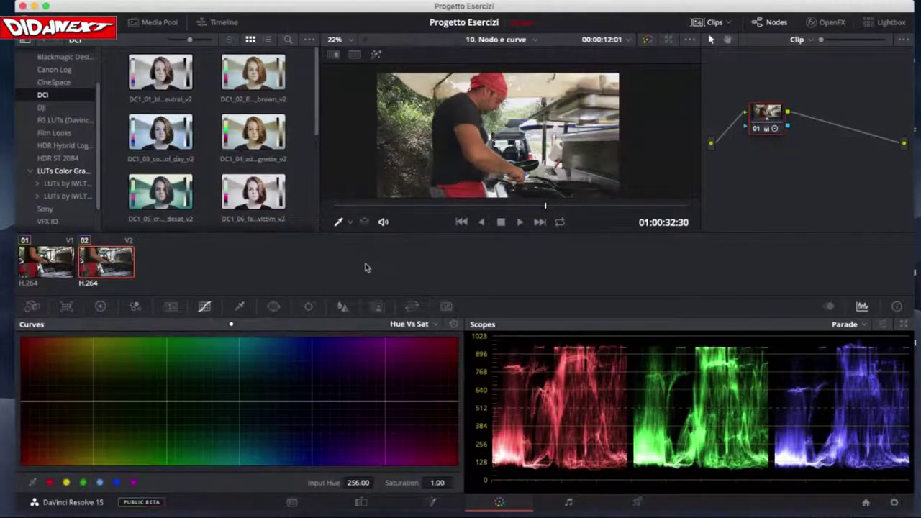
{"action": "left_click", "coordinate": [345, 224]}
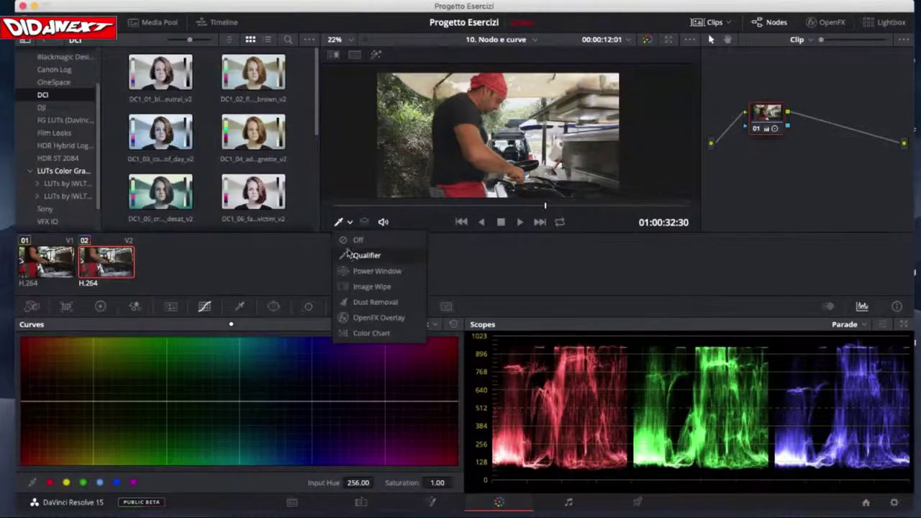
{"action": "left_click", "coordinate": [339, 222]}
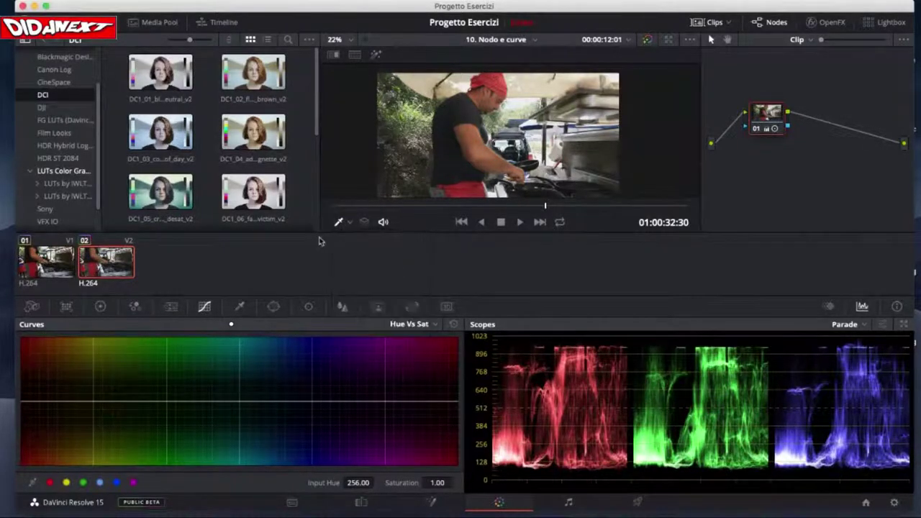
{"action": "left_click", "coordinate": [243, 307]}
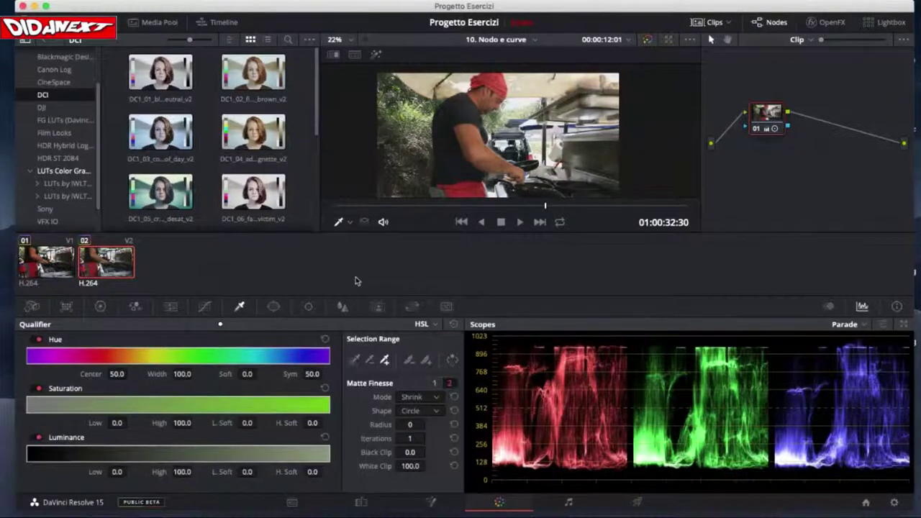